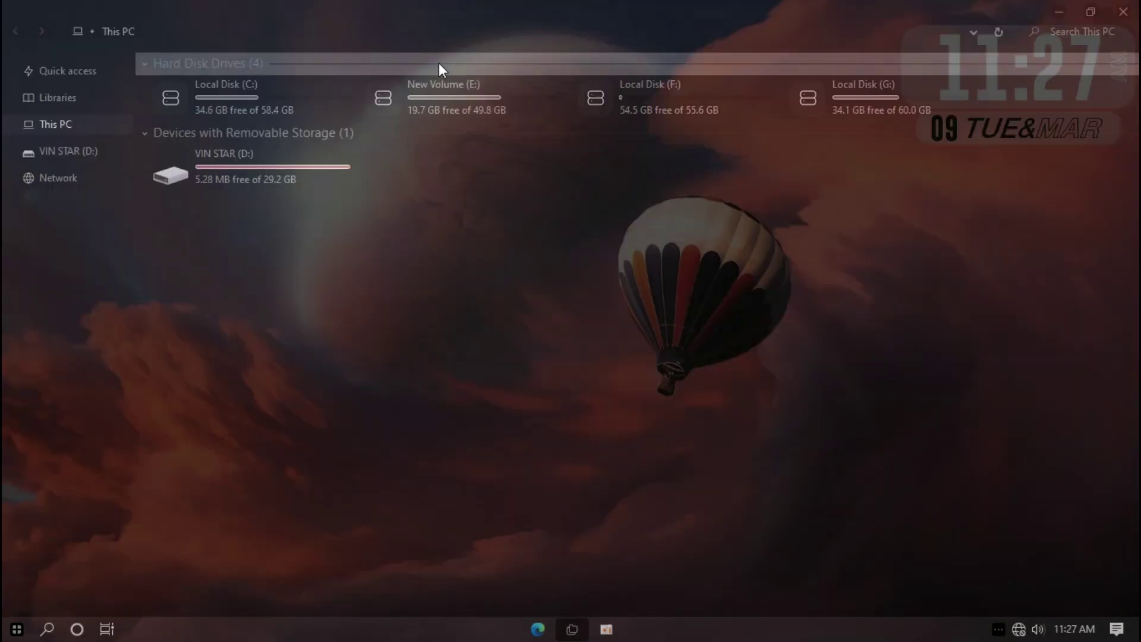
Step: Browse Quick access, Libraries and This PC, look inside Local Disk (C:), and return to This PC
click(77, 79)
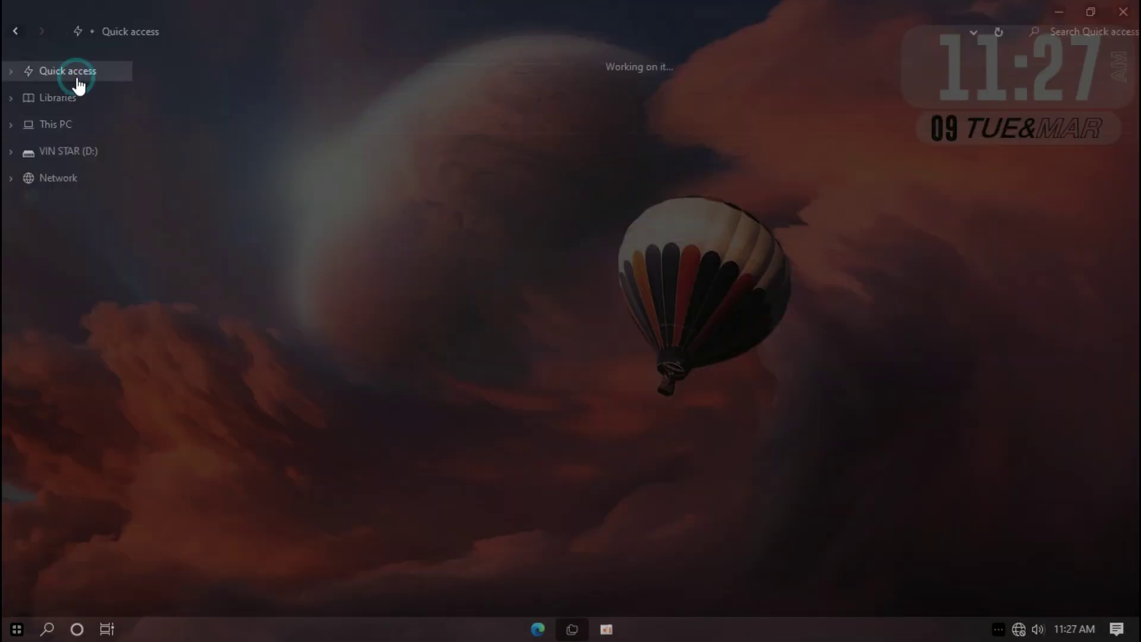
click(76, 99)
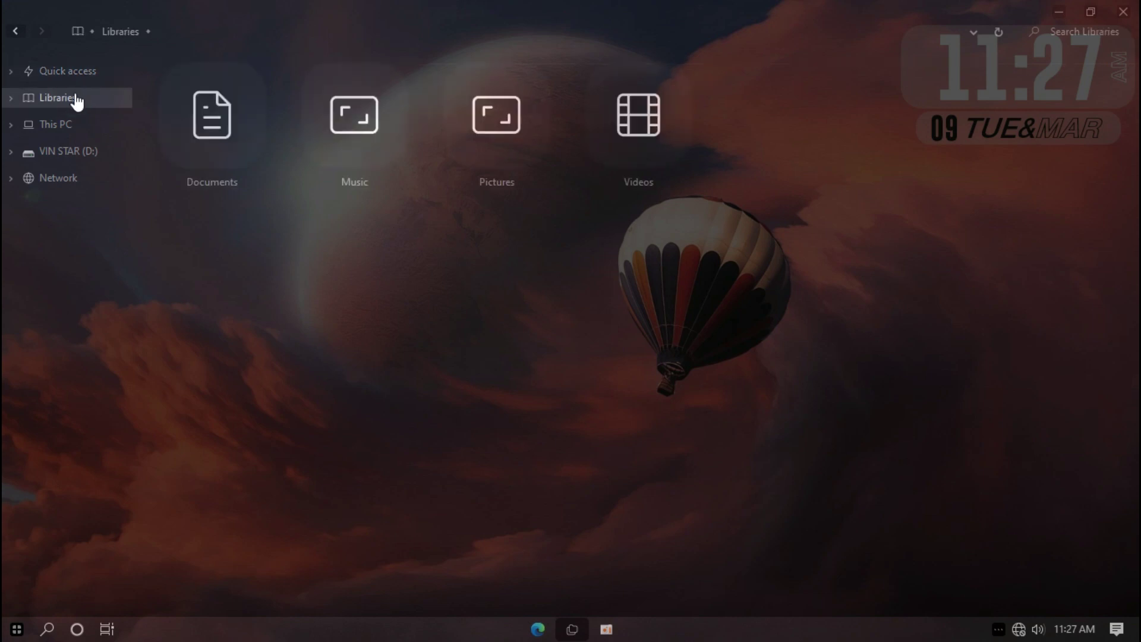
click(67, 129)
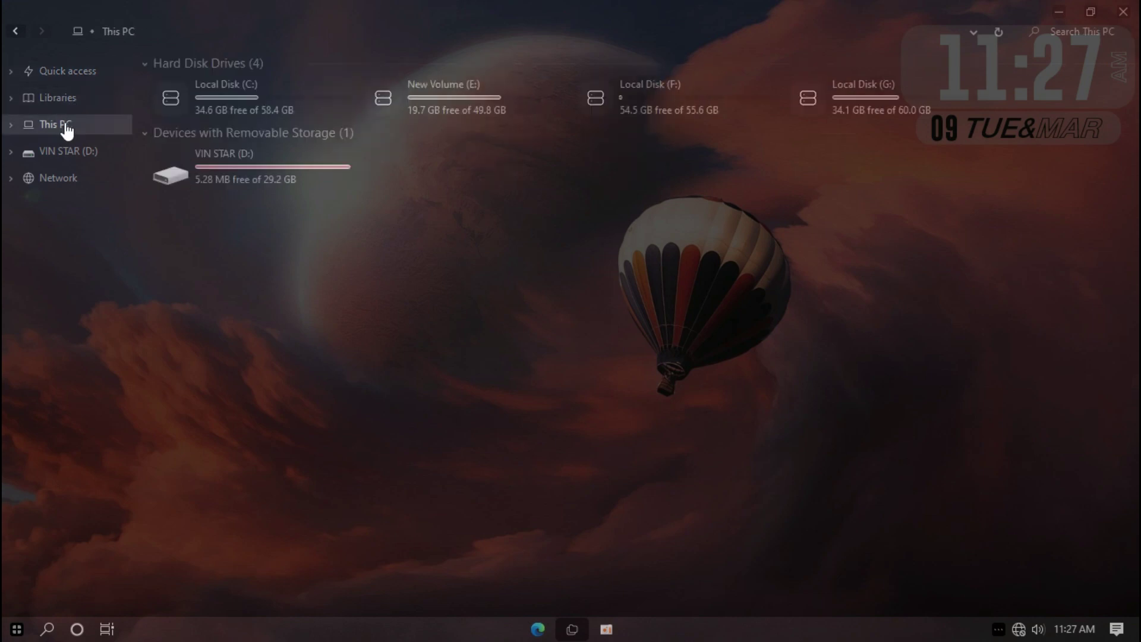
click(241, 98)
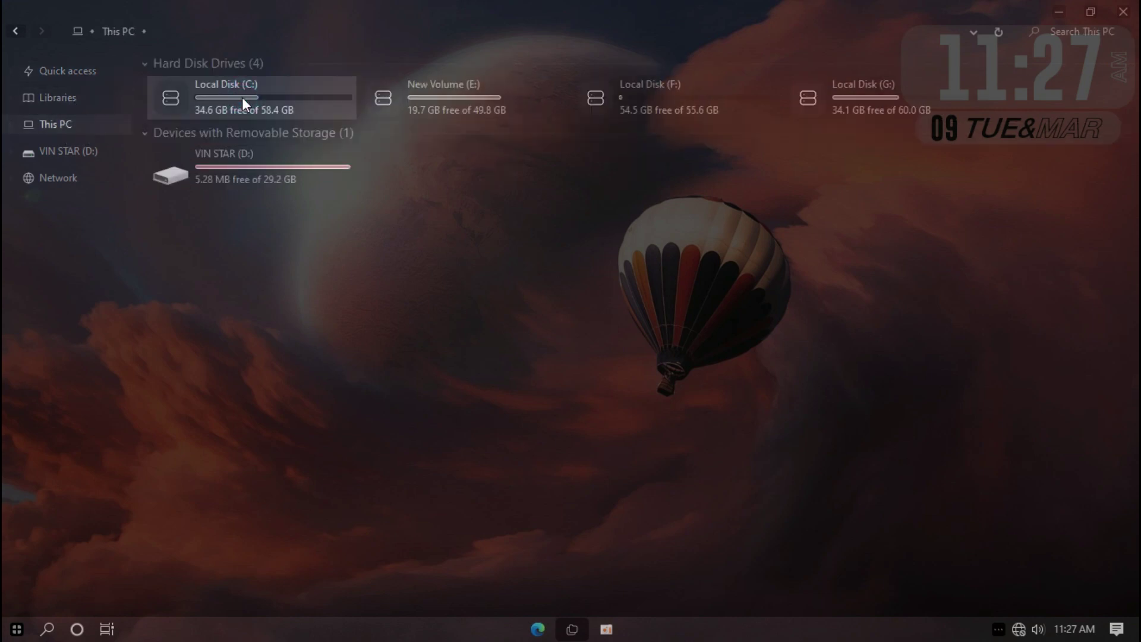
double_click(241, 97)
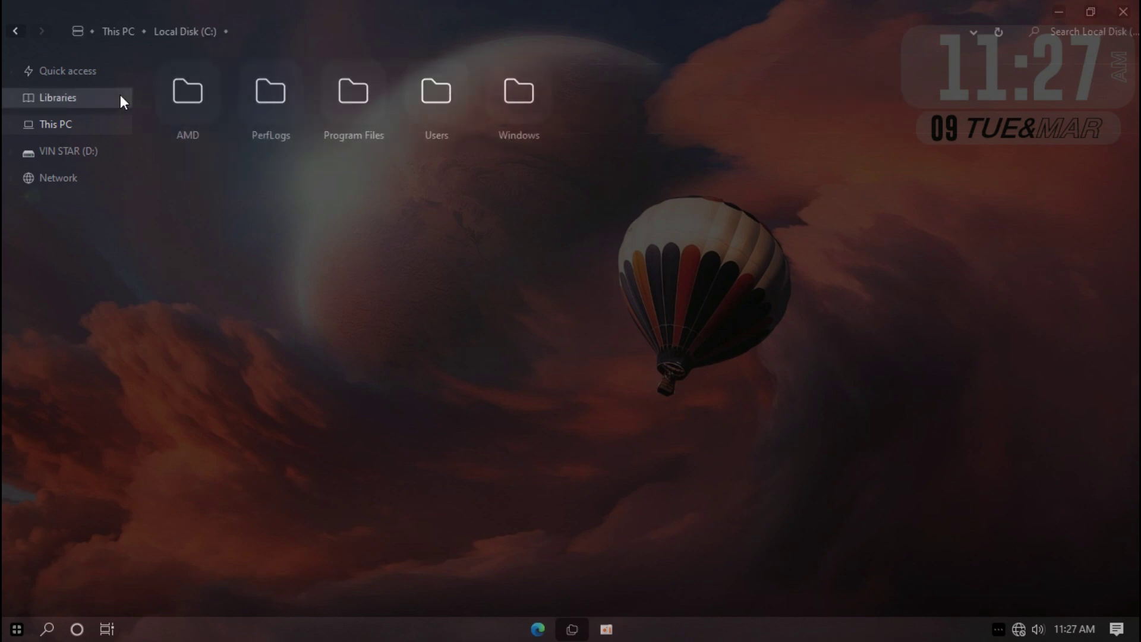
click(15, 32)
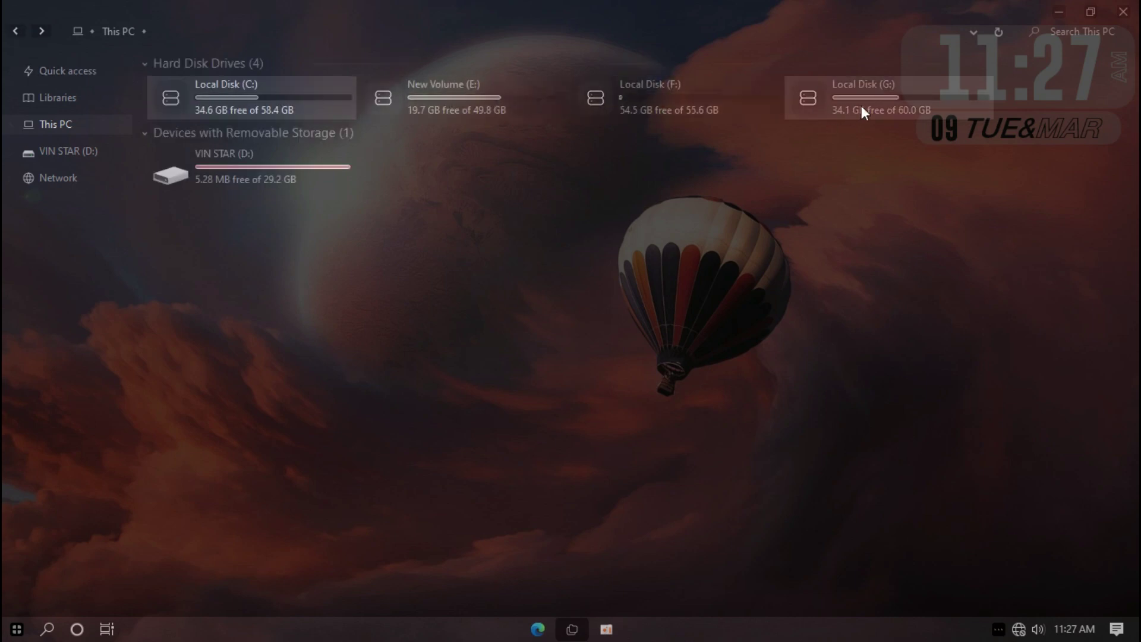
Step: Restore the maximized This PC window to its smaller size, move it up across the desktop, and close it
double_click(404, 8)
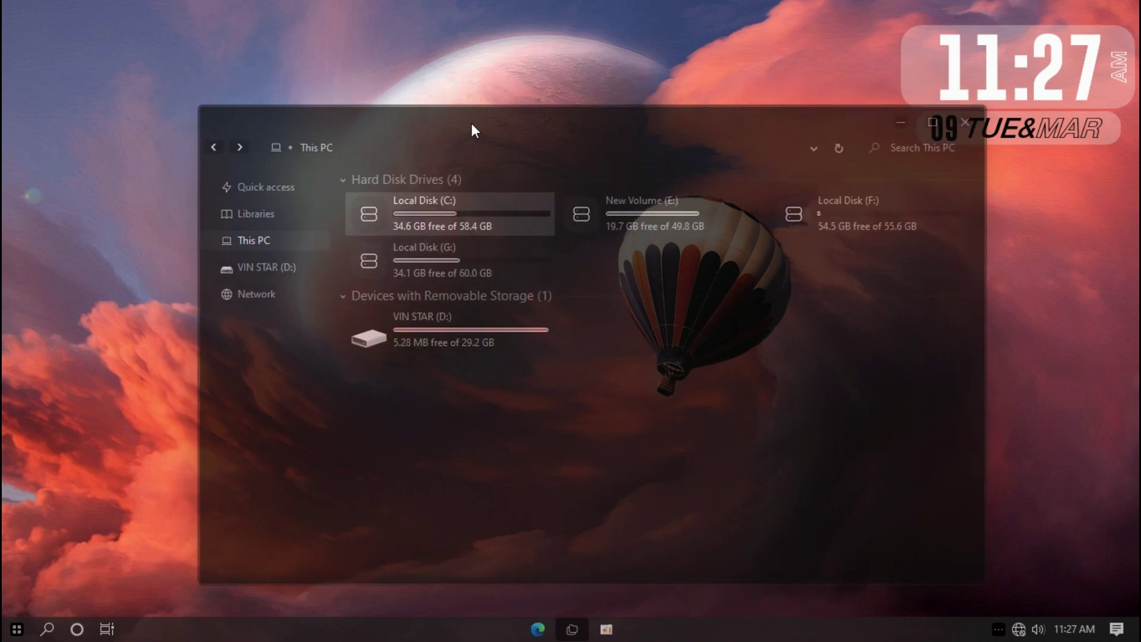
drag(471, 124, 373, 99)
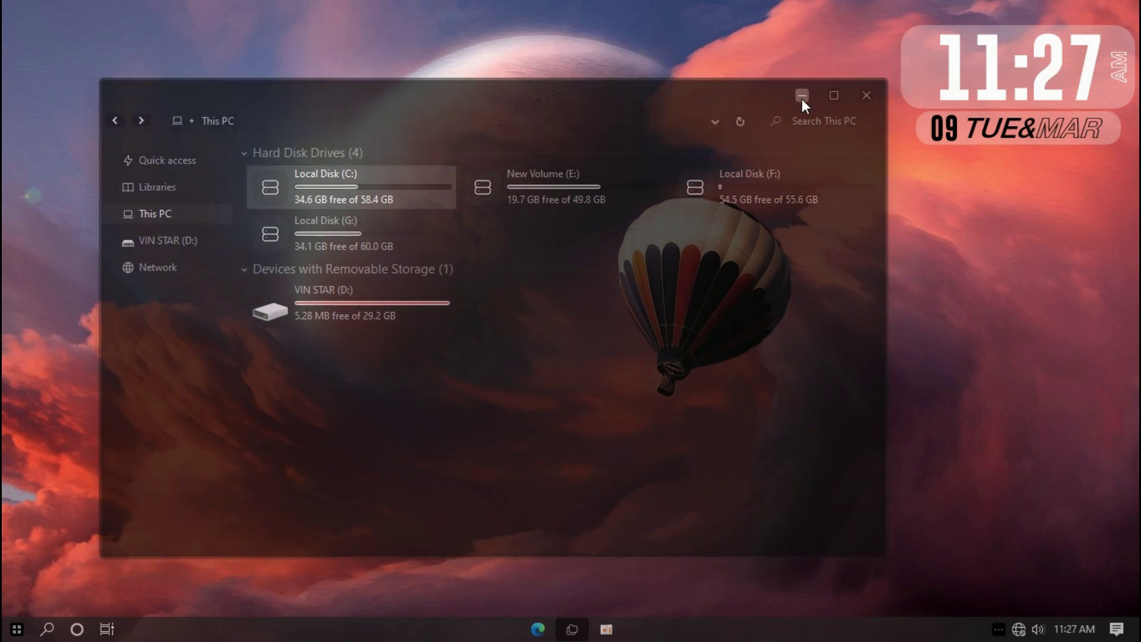
click(865, 95)
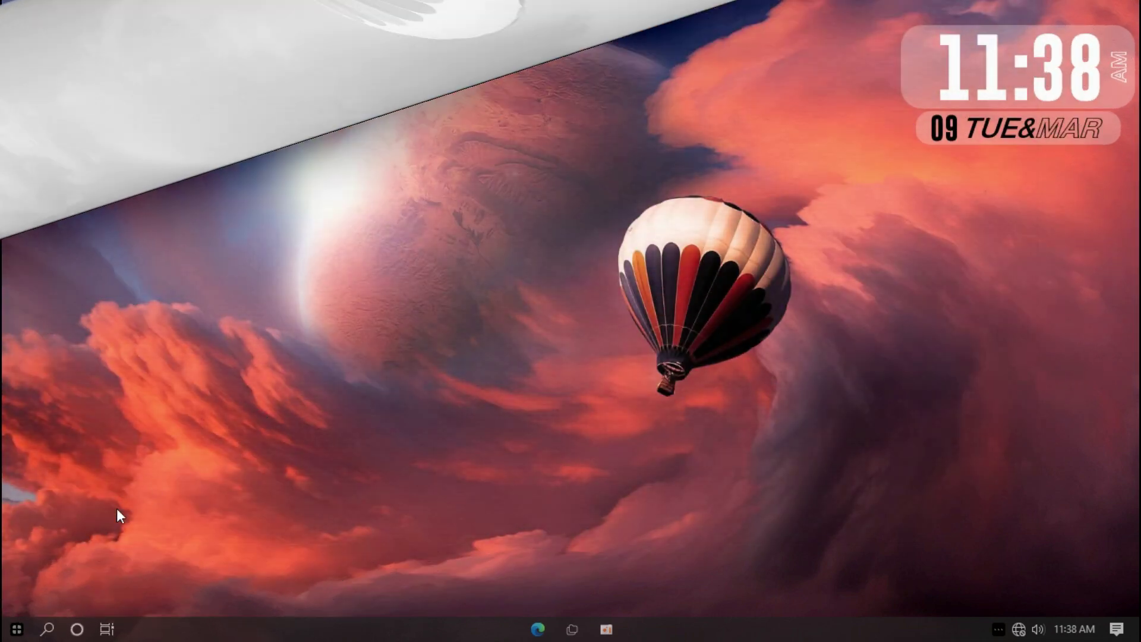
Step: View the customized Start menu and dismiss it
click(16, 629)
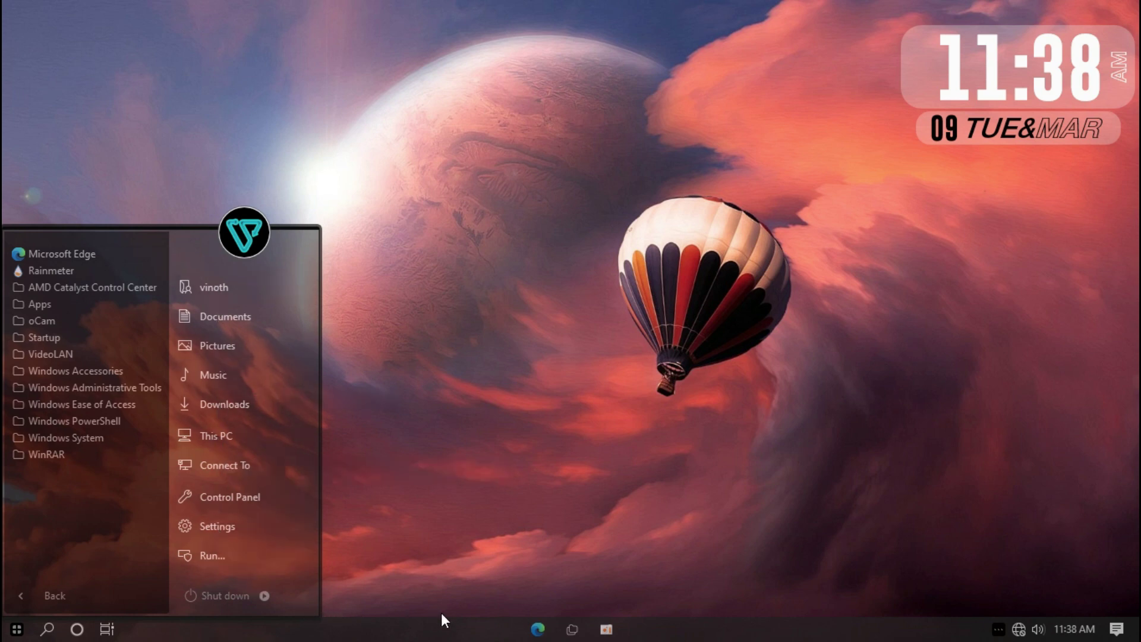
click(476, 605)
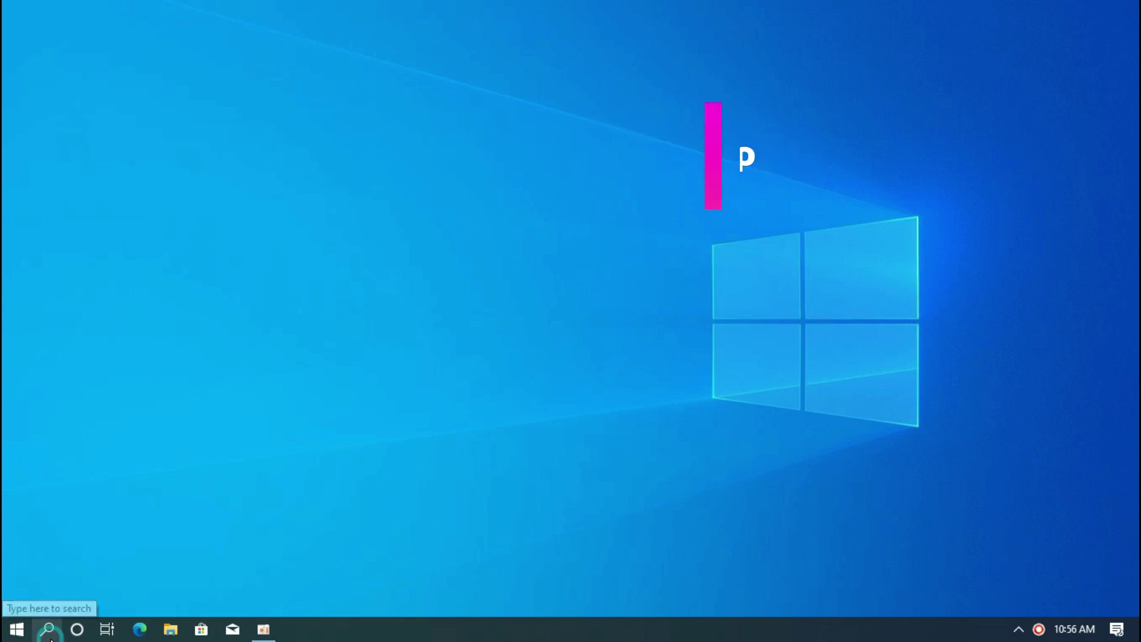
Step: Search Windows for "create restore point" and open the Create a restore point settings
click(47, 630)
text(create)
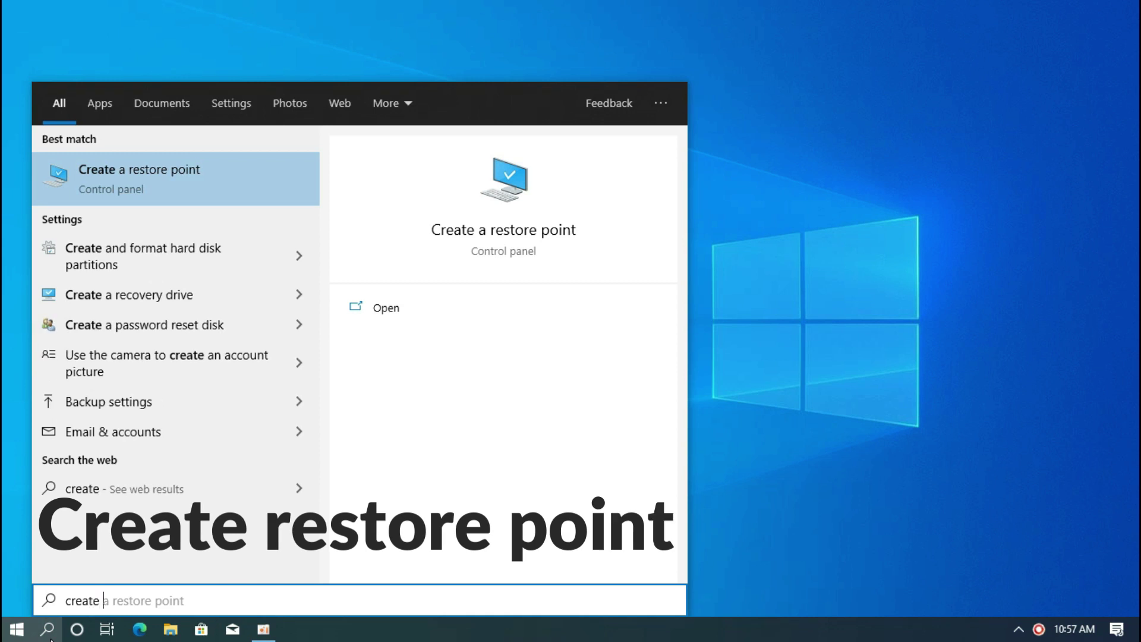
text( resto)
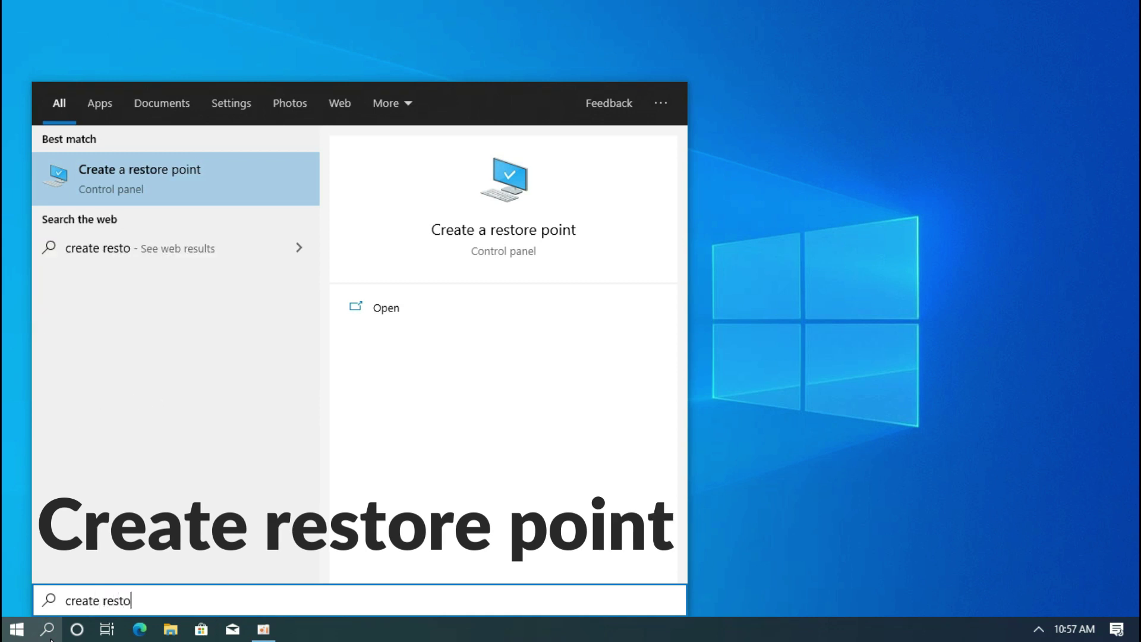
text(re point)
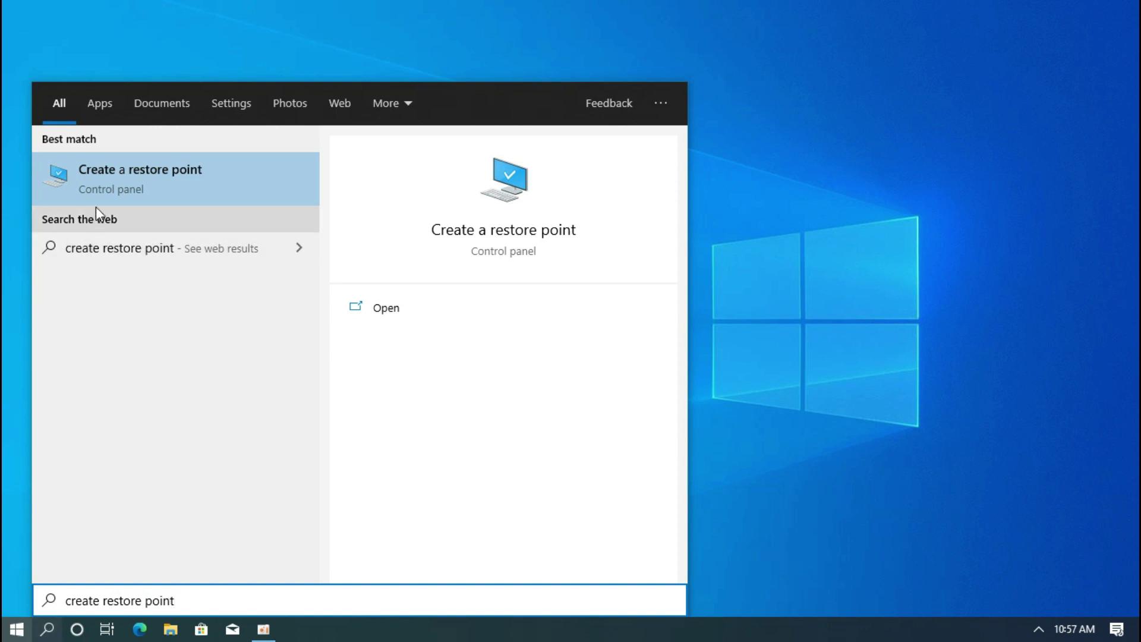
click(102, 192)
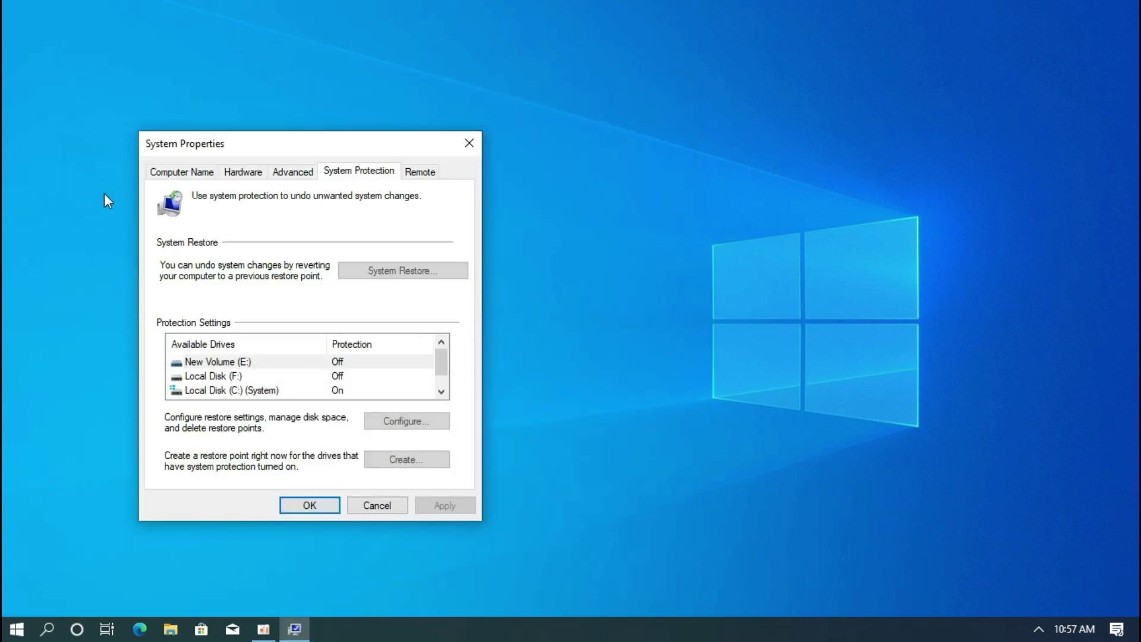
Step: Configure Local Disk (C:) with system protection turned on and maximum disk usage at 1% (598.99 MB)
click(236, 390)
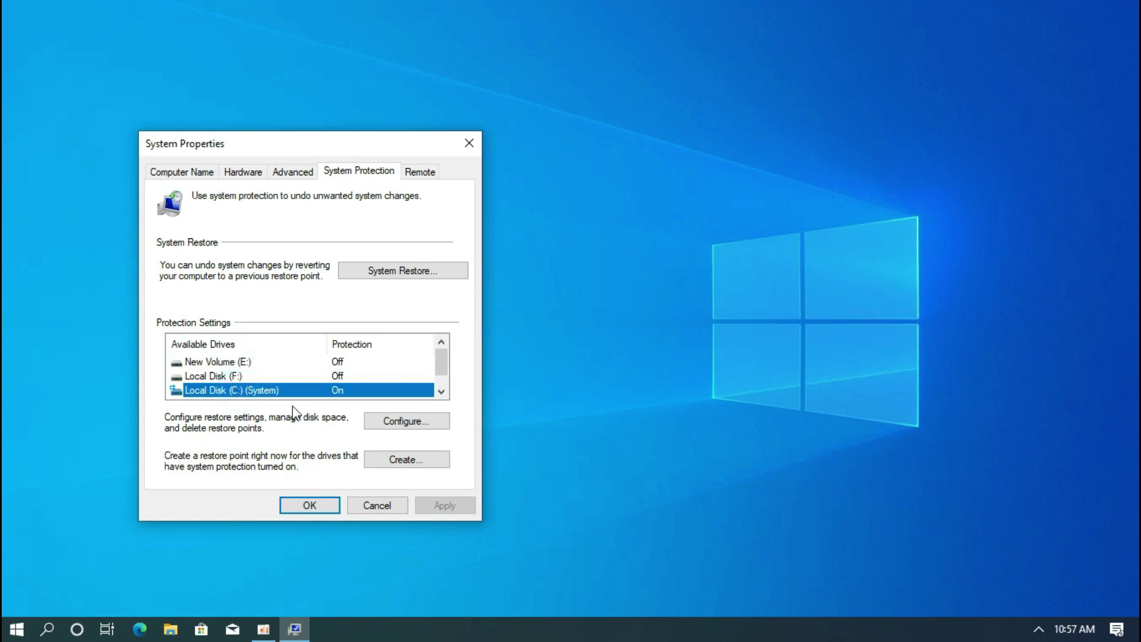
click(407, 423)
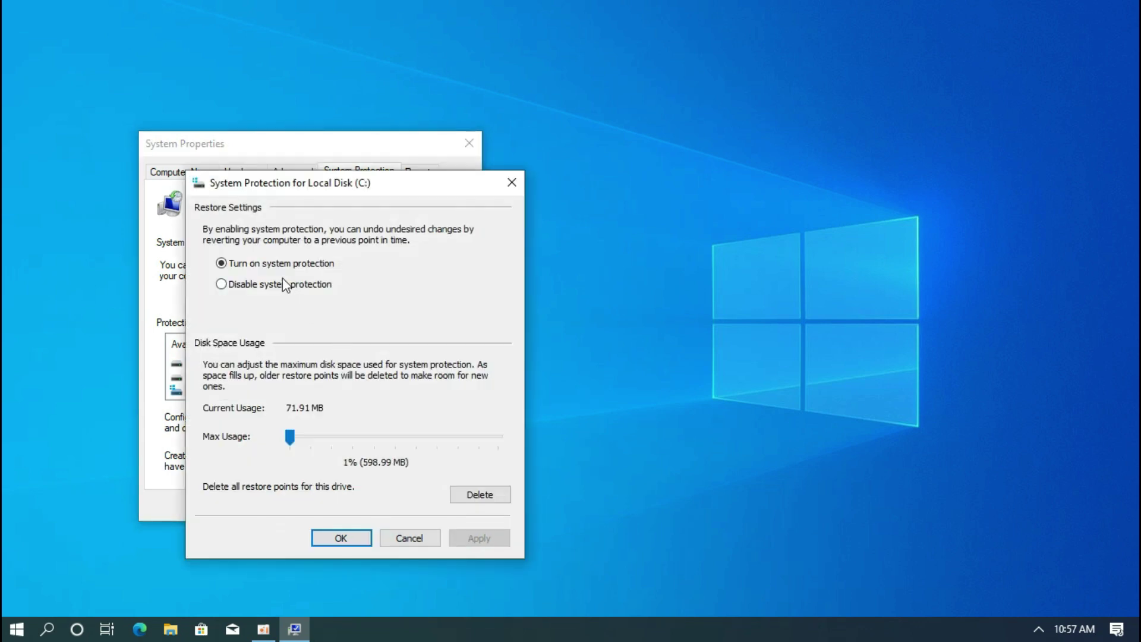
click(269, 263)
click(291, 438)
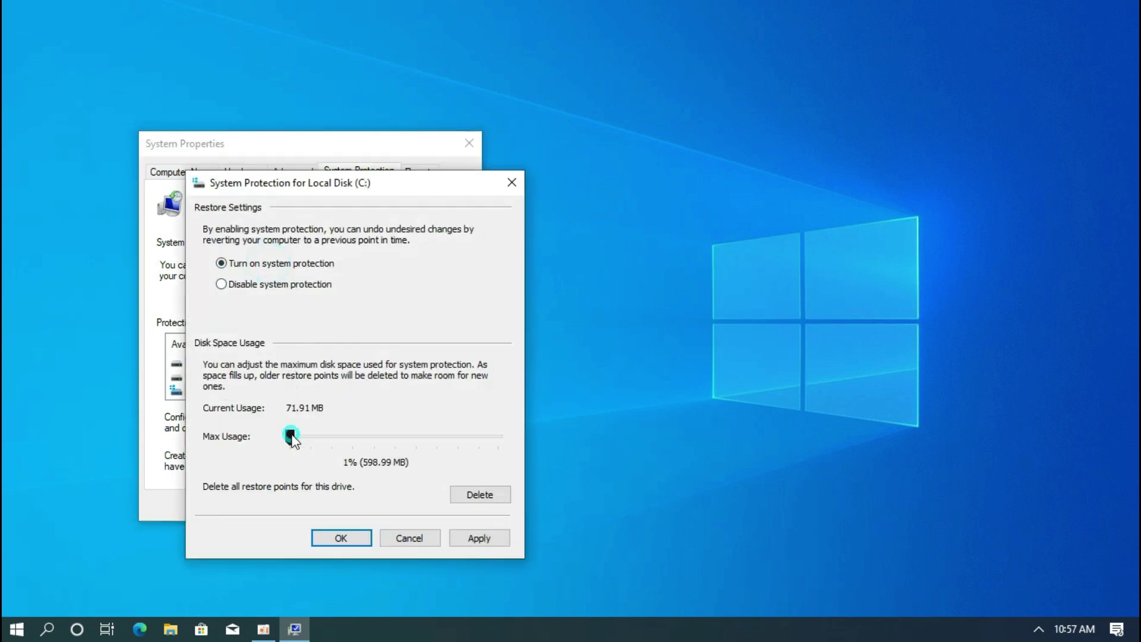
click(342, 463)
click(340, 537)
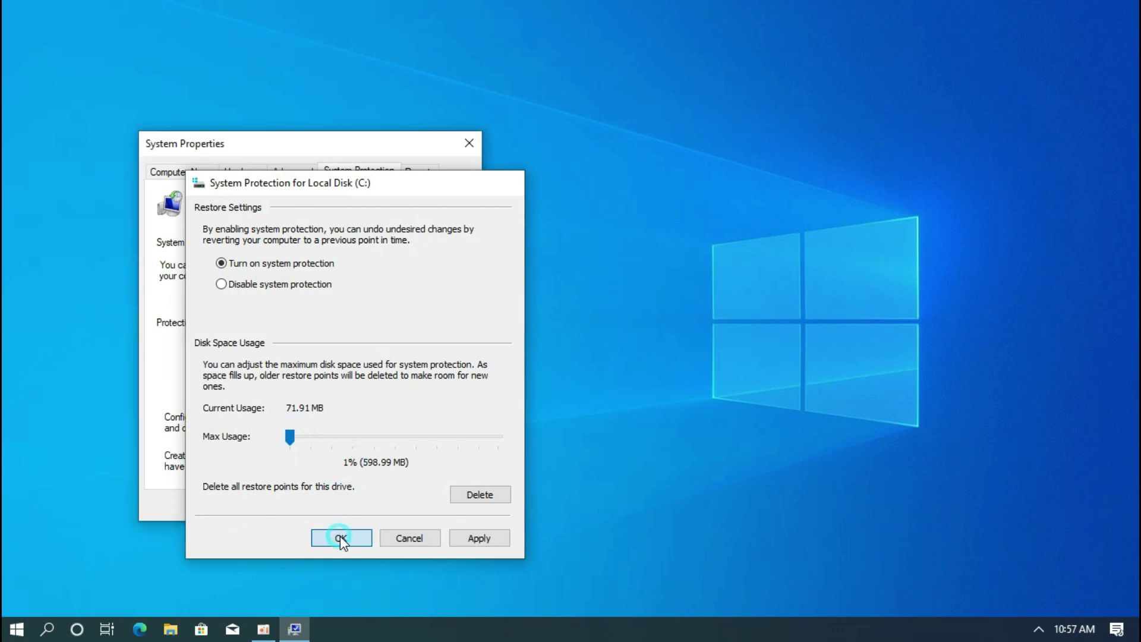
Step: Create a restore point described as "restore" and close System Properties
click(383, 461)
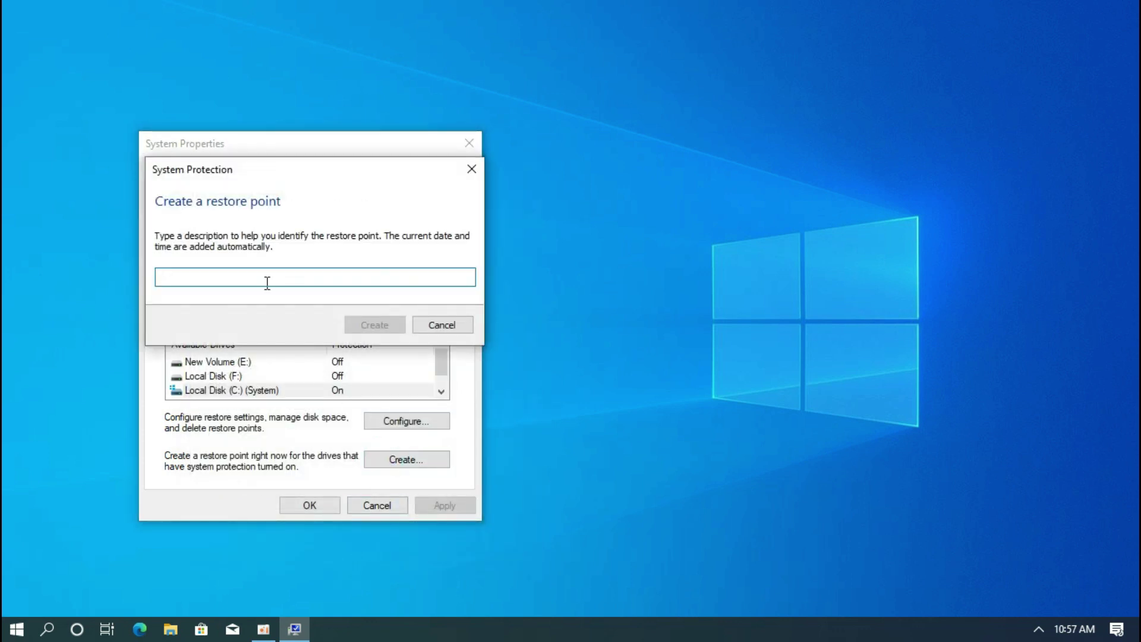
text(restore)
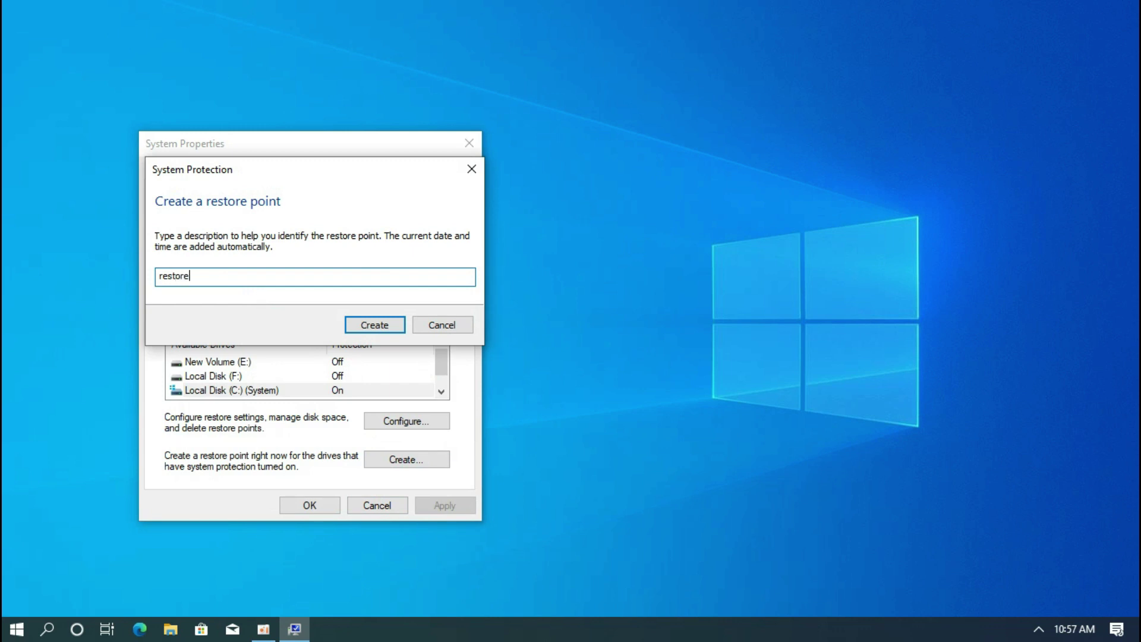
click(373, 327)
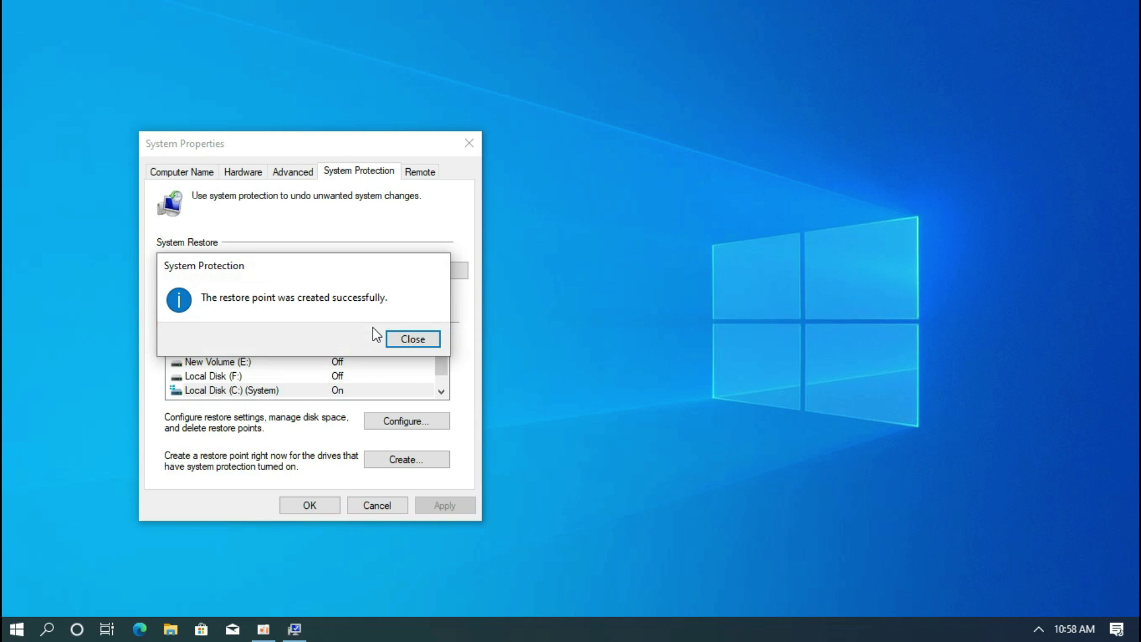
click(421, 337)
click(311, 505)
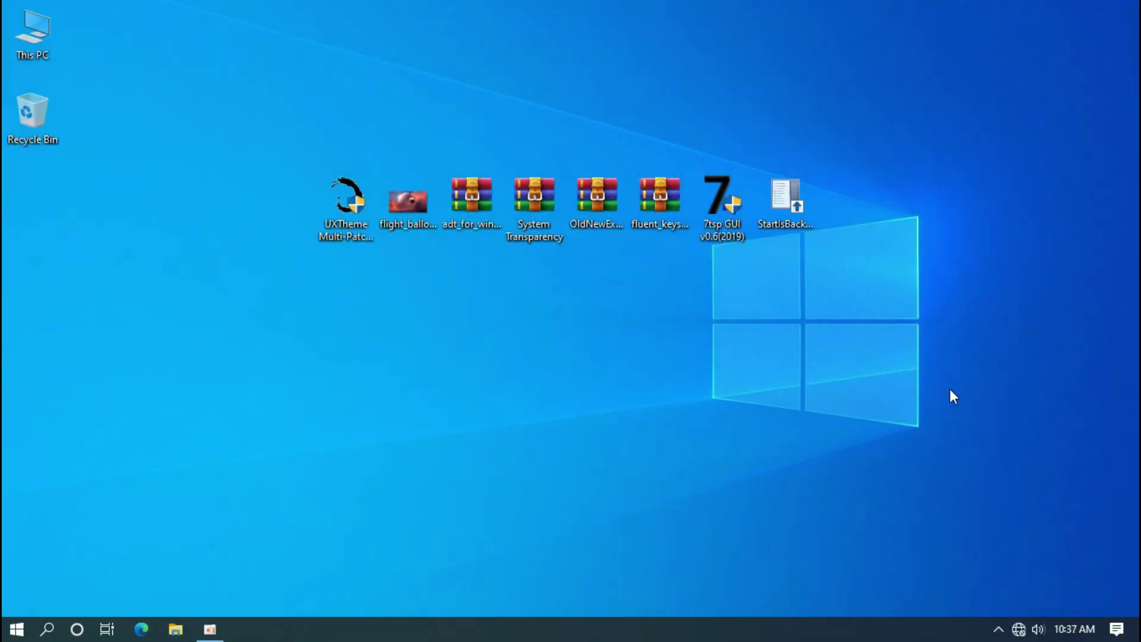
Step: Run UXTheme Multi-Patcher 15.0 and patch the theme engine with the Aero glass transparency hack enabled
click(355, 185)
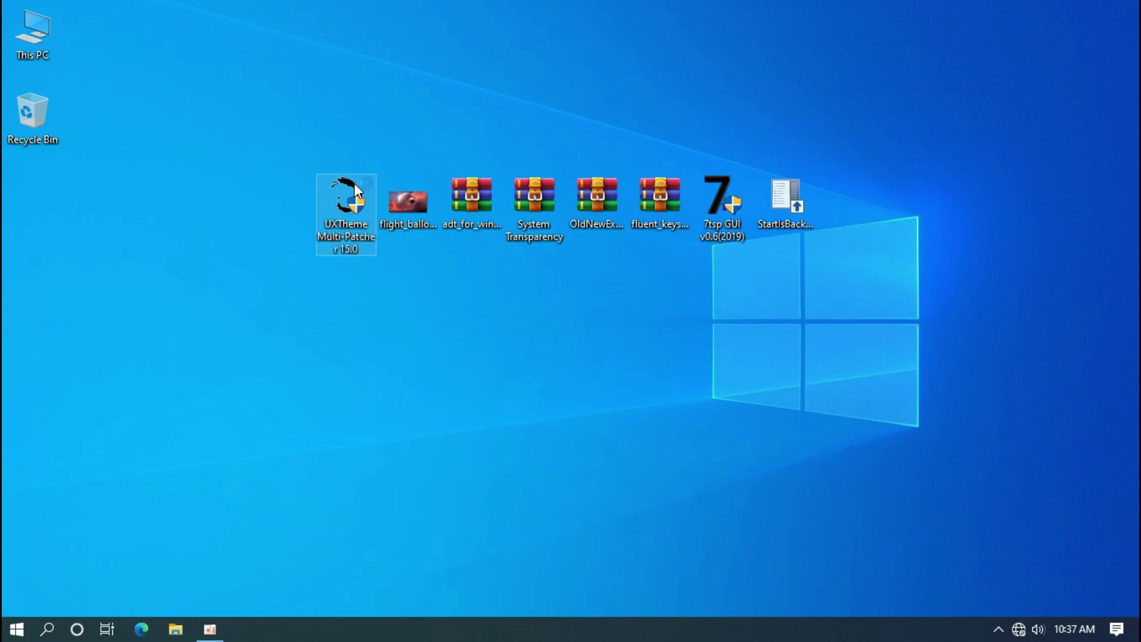
double_click(354, 184)
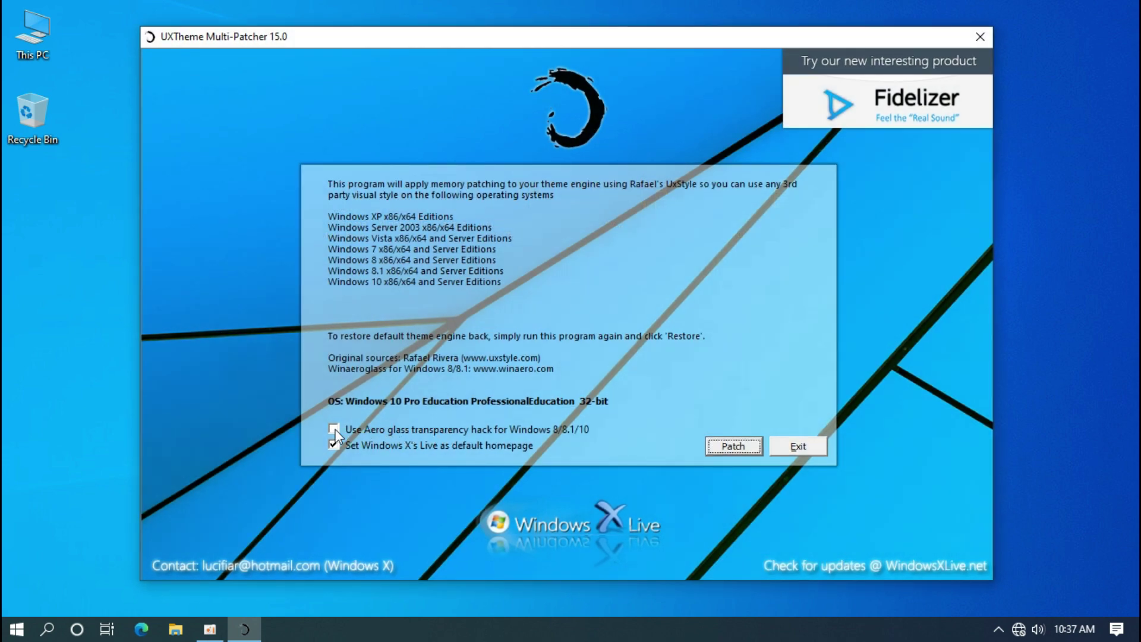
click(334, 429)
click(734, 447)
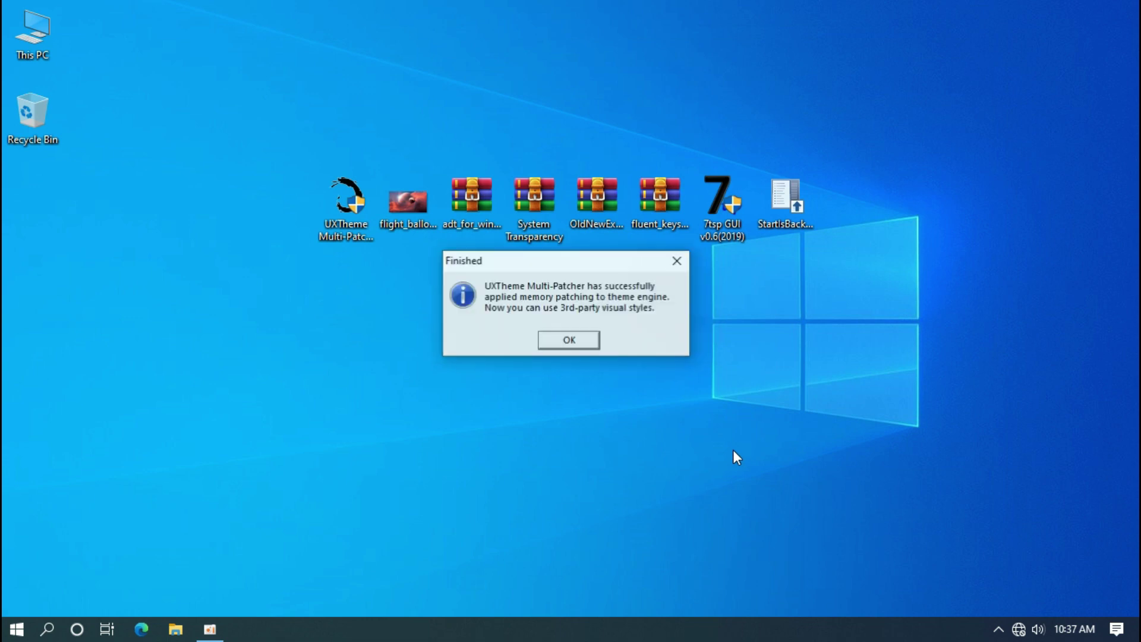
click(570, 341)
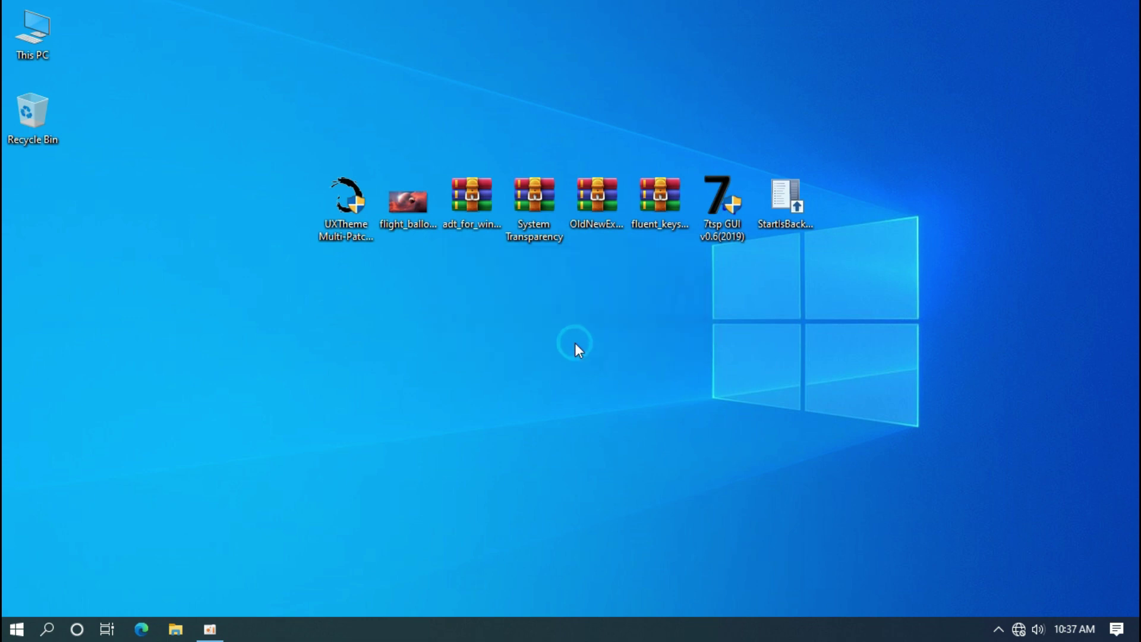
Step: Set the flight_balloon_sky_86980_1920x1080 image as the desktop background
right_click(410, 193)
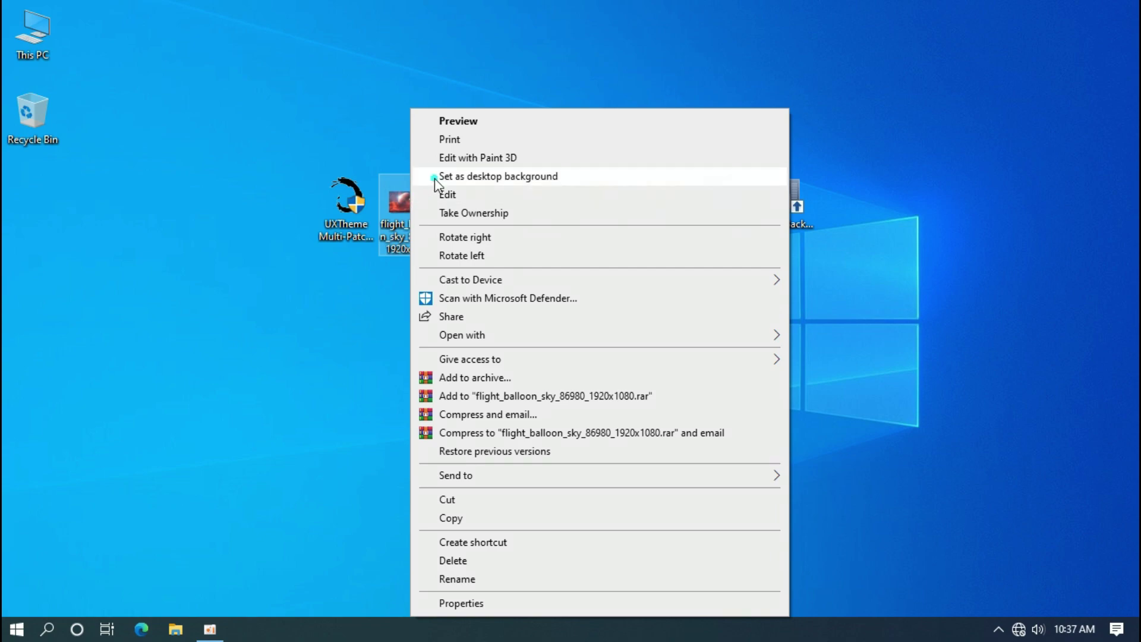
click(434, 176)
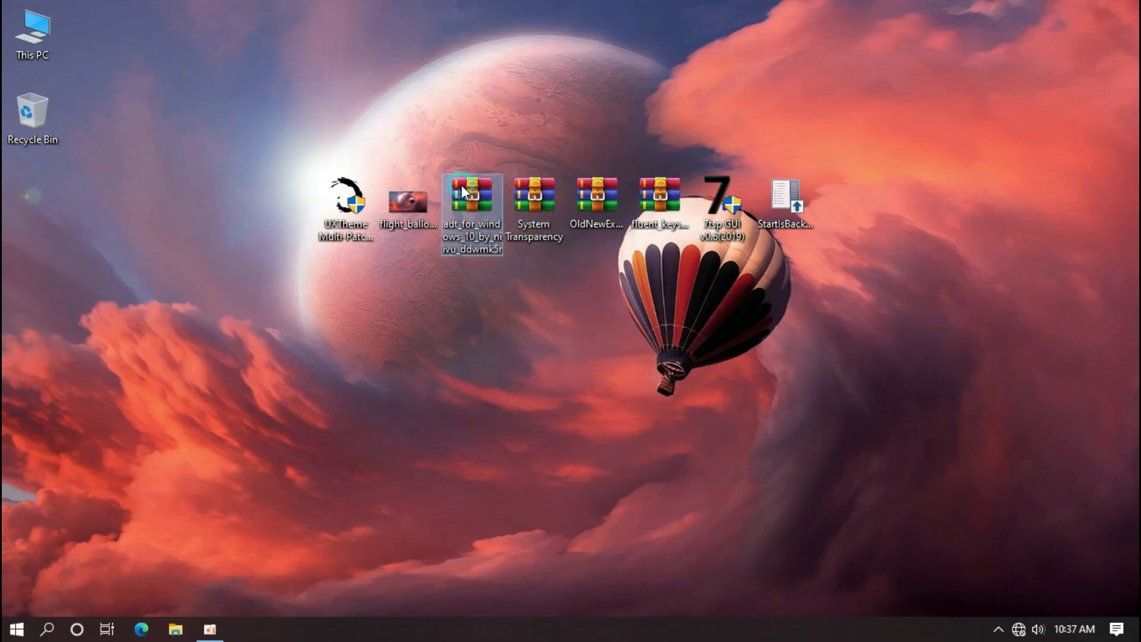
Step: Extract the adt_for_windows_10_by_niivu_ddwmk5r archive into a folder of the same name on the desktop
right_click(462, 191)
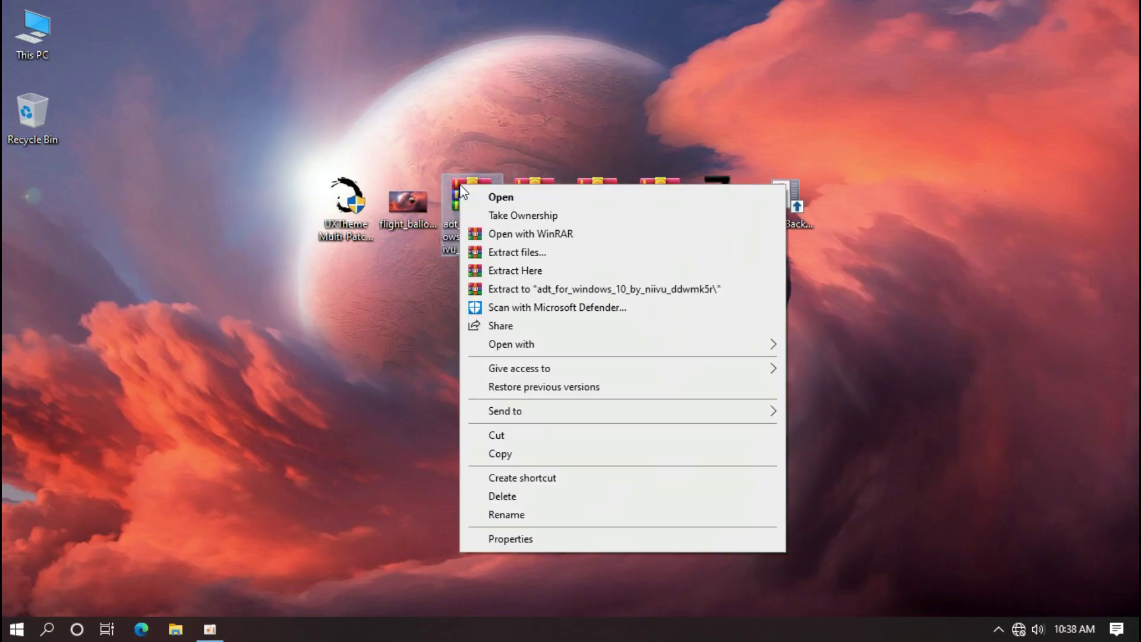
click(516, 252)
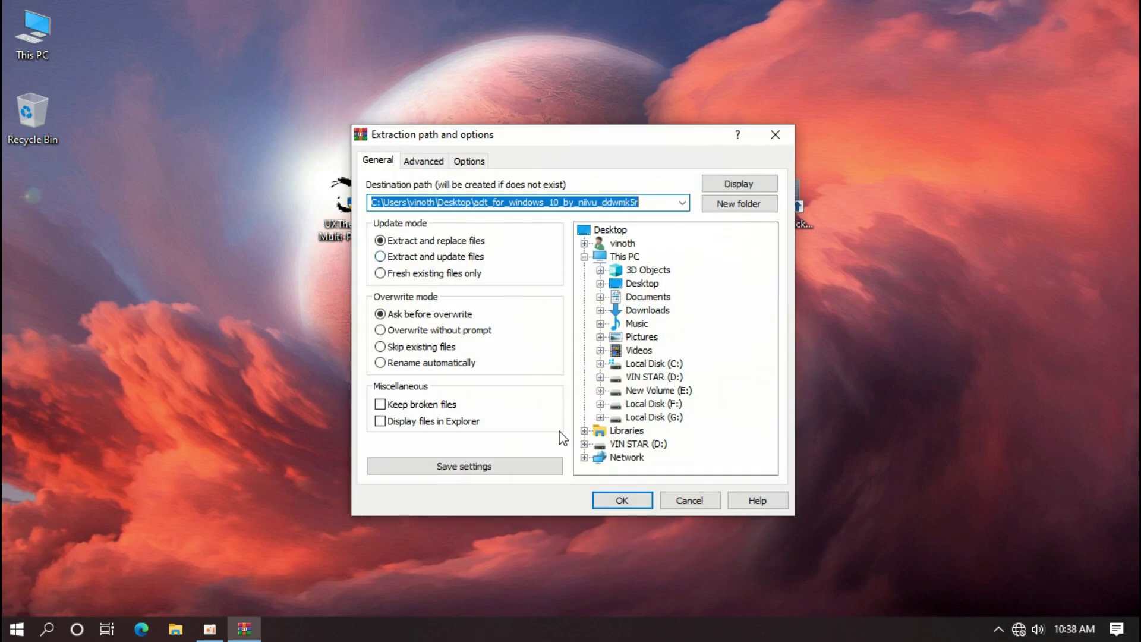
click(632, 502)
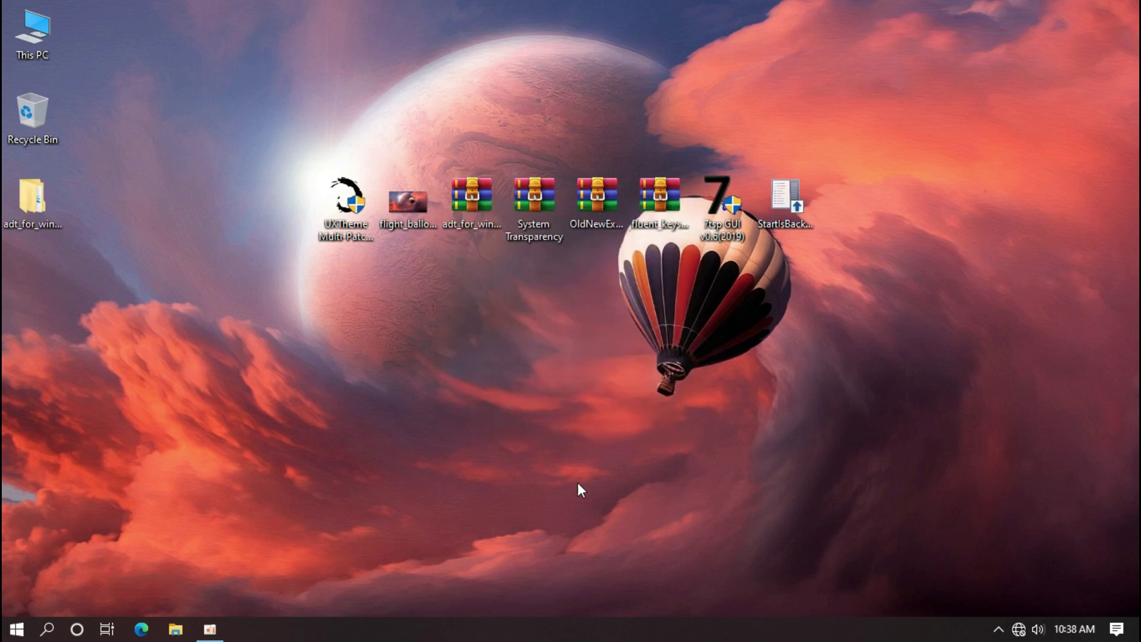
Step: Copy the ADT folder and the four ADT theme files from Themes > Regular Taskbar in the extracted adt_for_windows_10_by_niivu_ddwmk5r folder
double_click(43, 205)
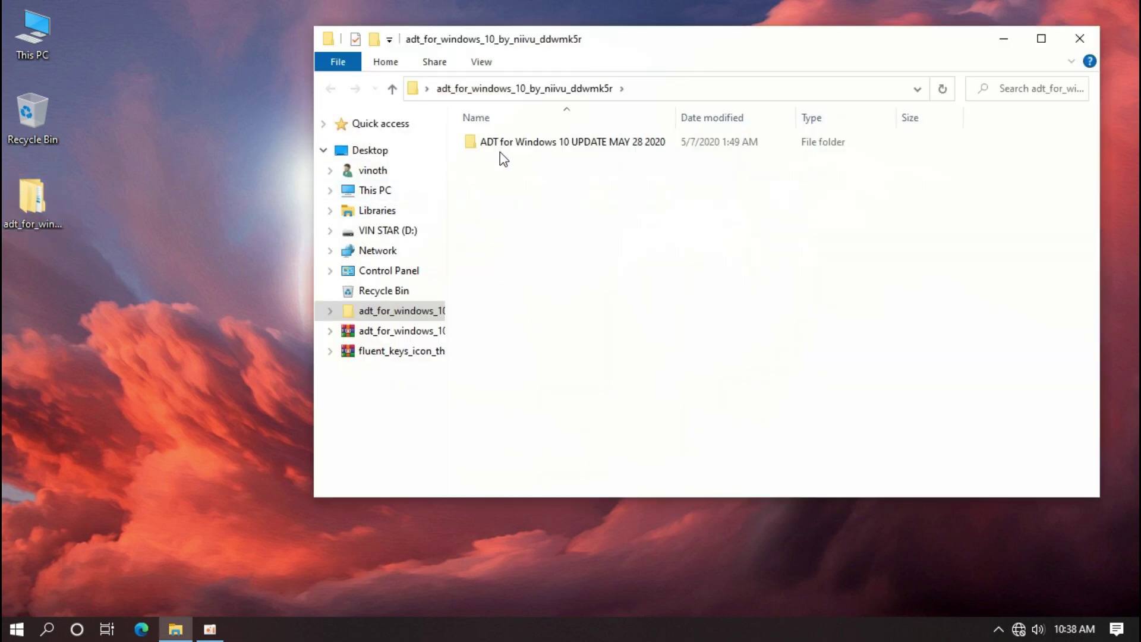
click(507, 148)
double_click(507, 144)
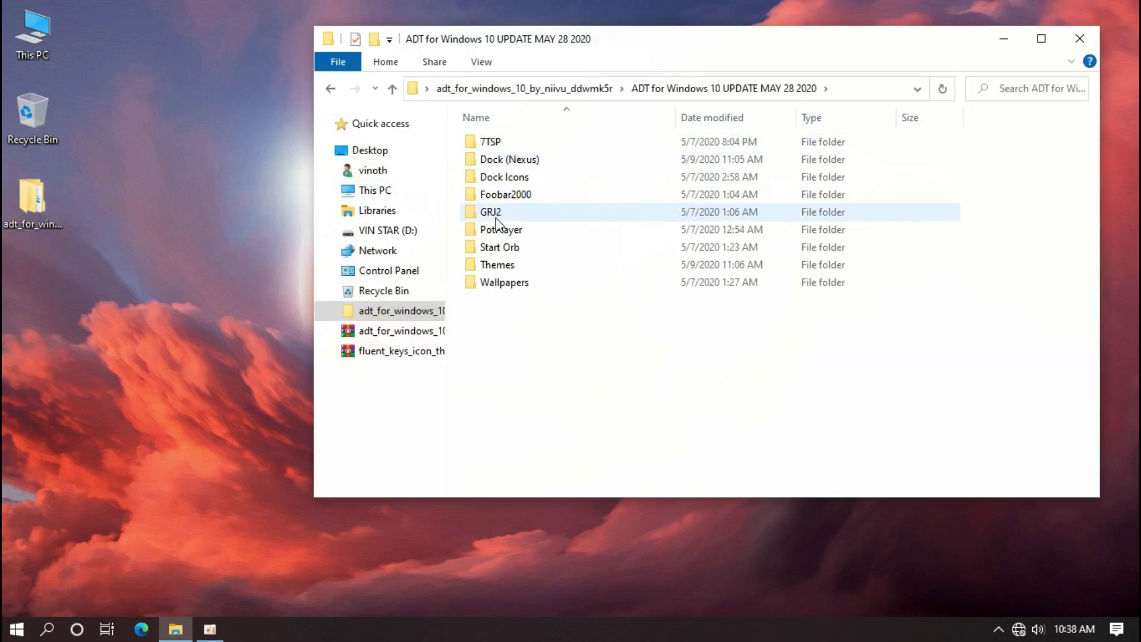
click(499, 268)
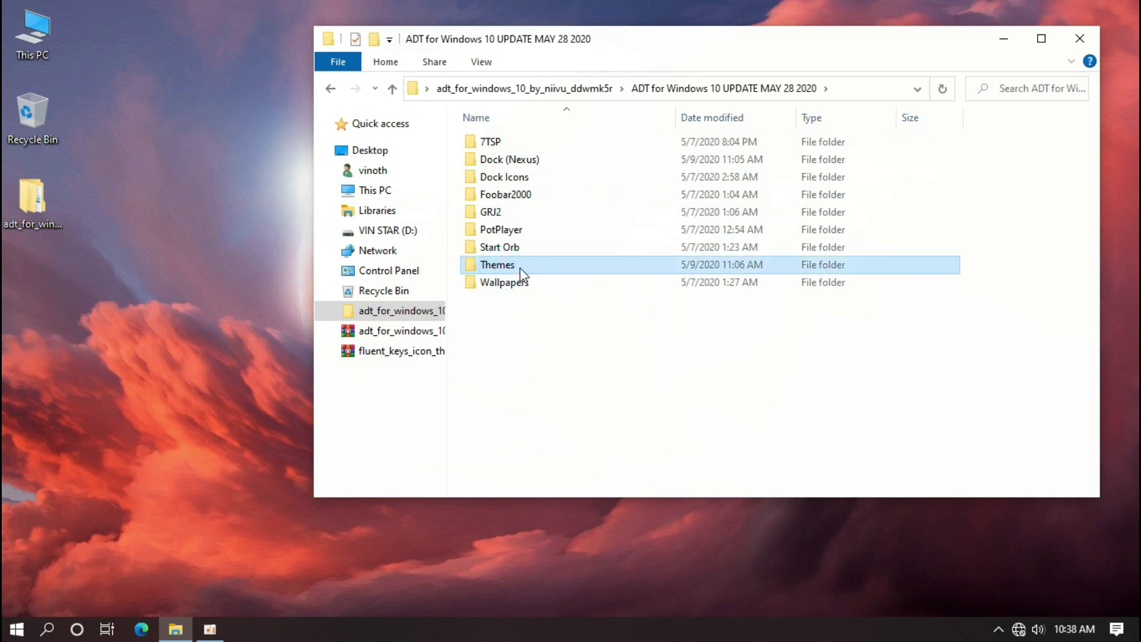
double_click(521, 268)
click(484, 145)
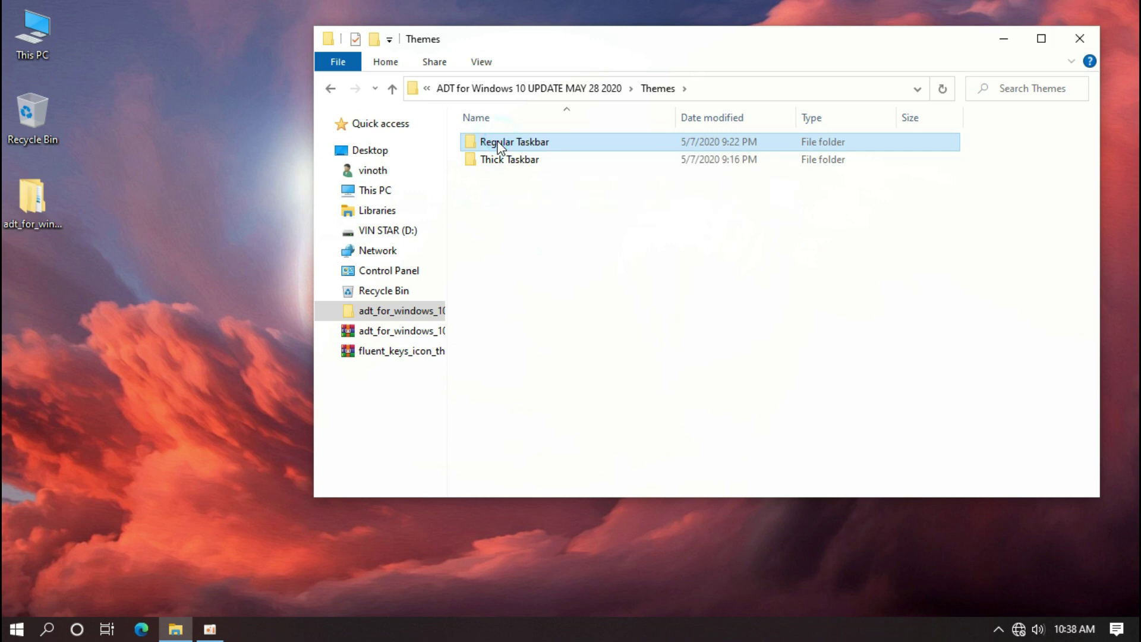
double_click(496, 141)
drag(509, 244, 498, 143)
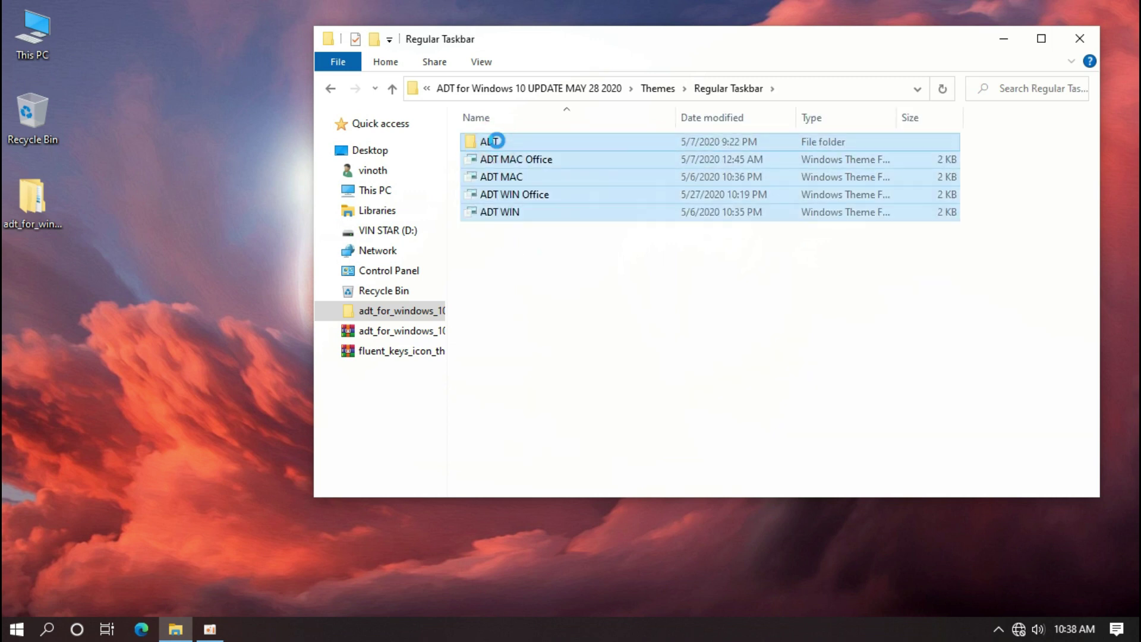
right_click(497, 143)
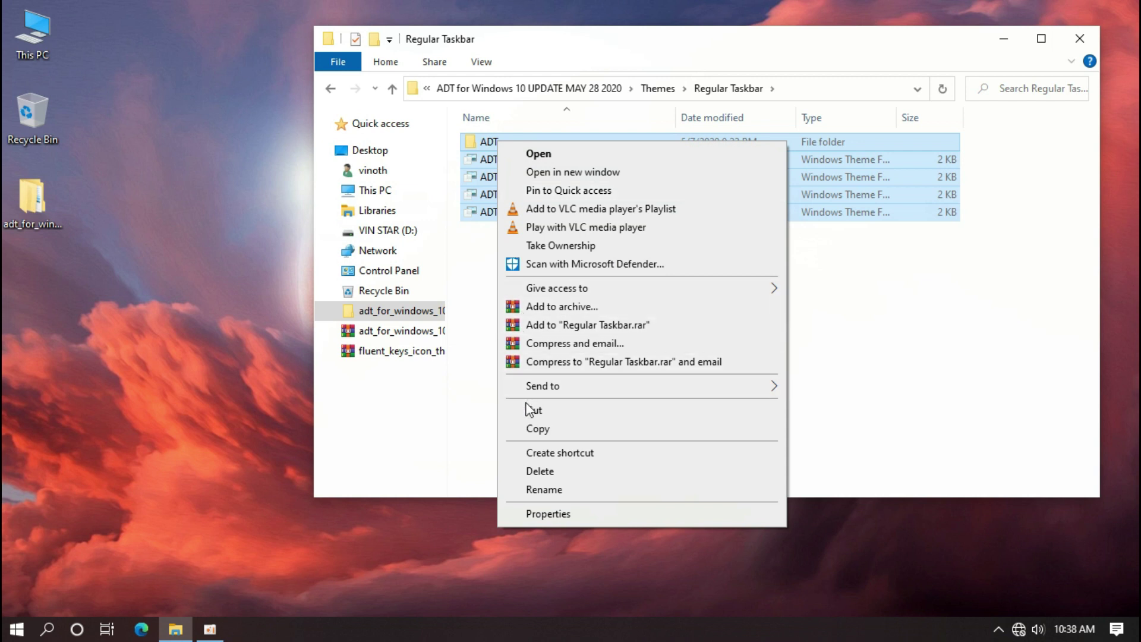
click(541, 430)
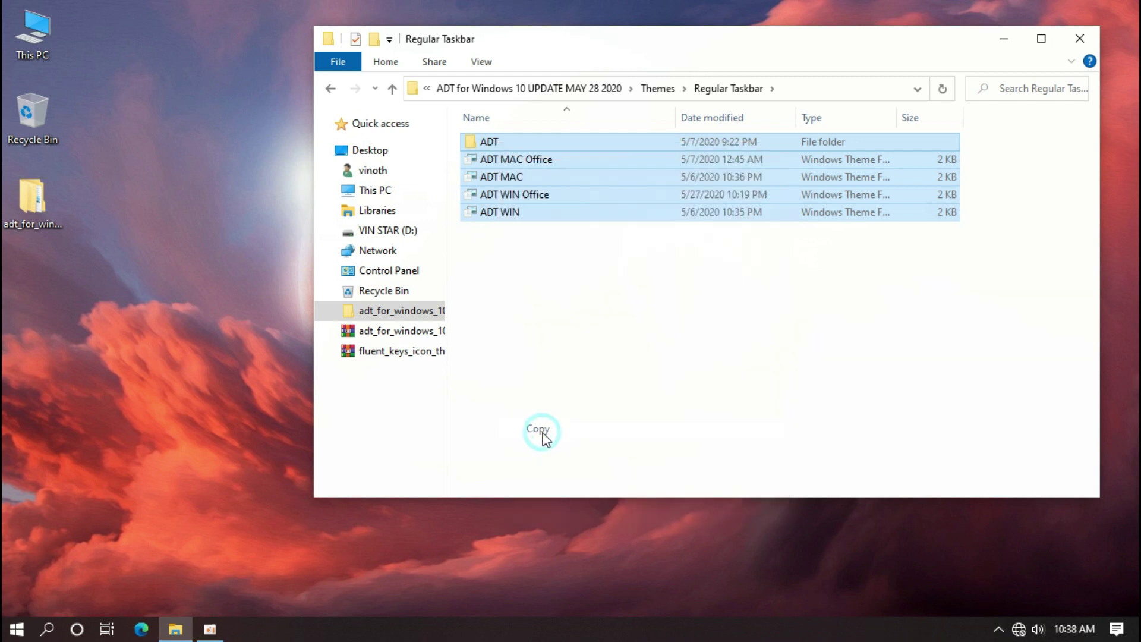
Step: Paste the copied theme files into C:\Windows\Resources\Themes with administrator permission for all items and close the folder window
click(366, 191)
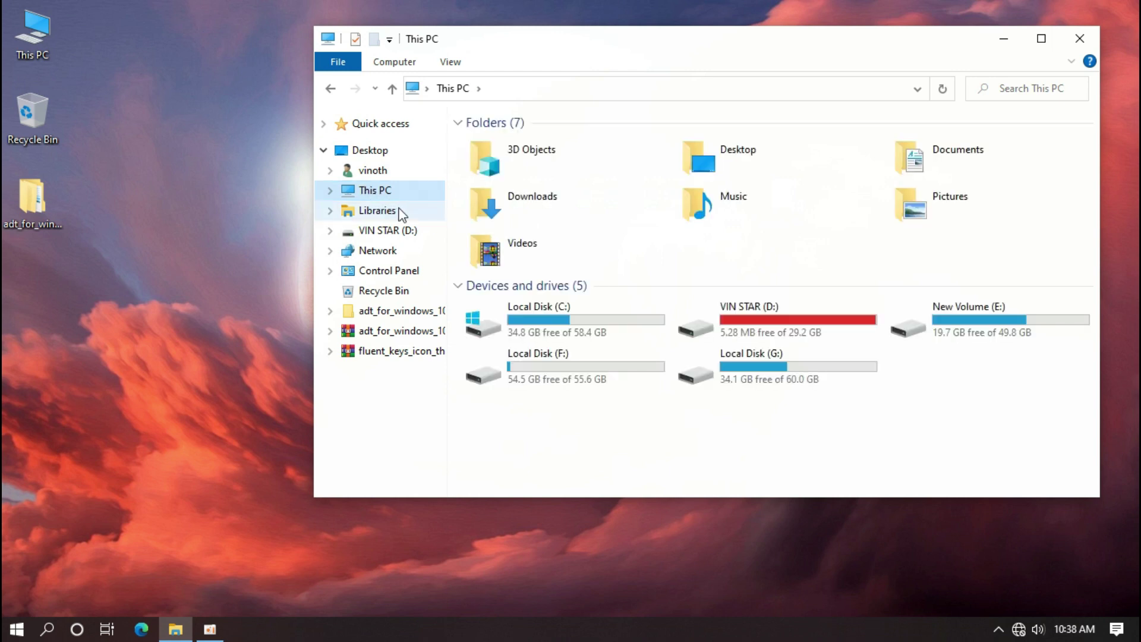
double_click(516, 323)
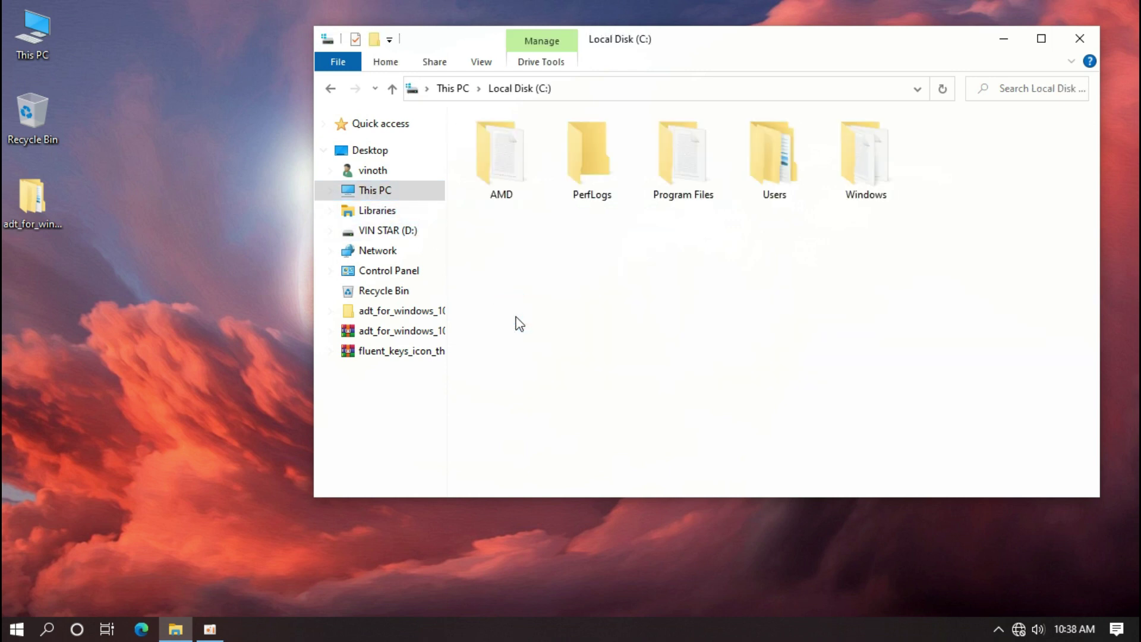
double_click(853, 163)
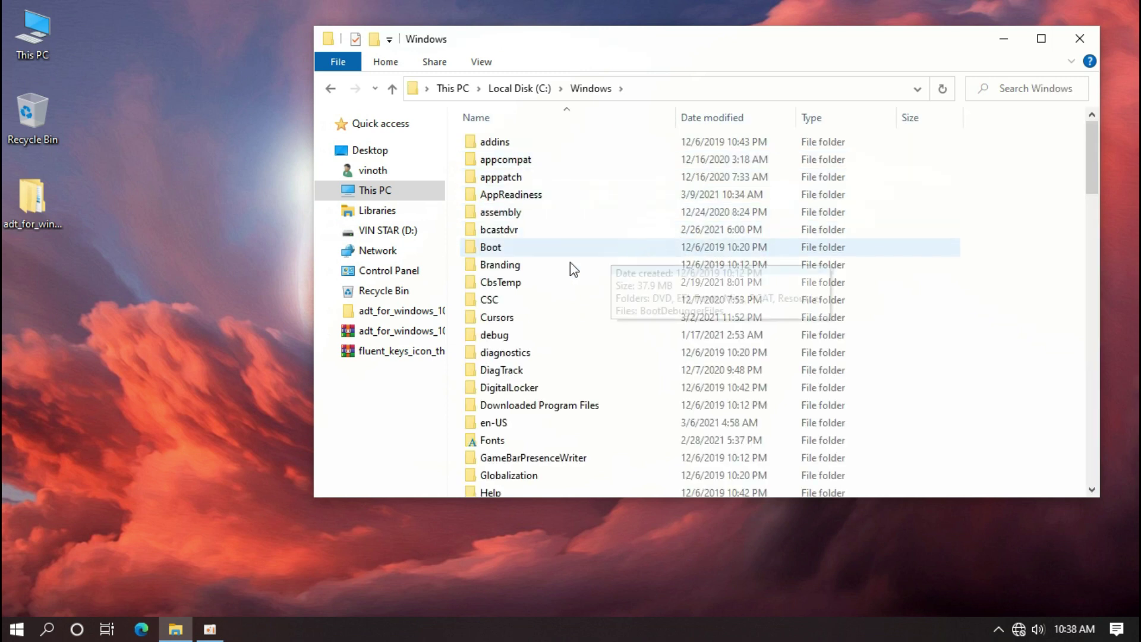
scroll(491, 286, down, 1)
scroll(492, 286, down, 10)
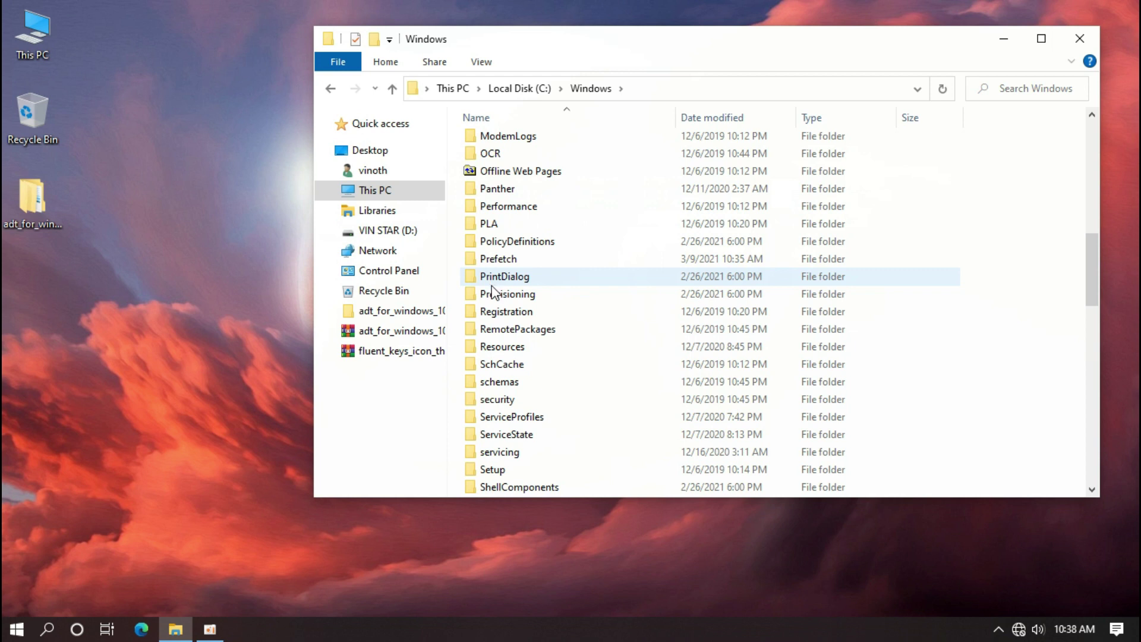
click(484, 354)
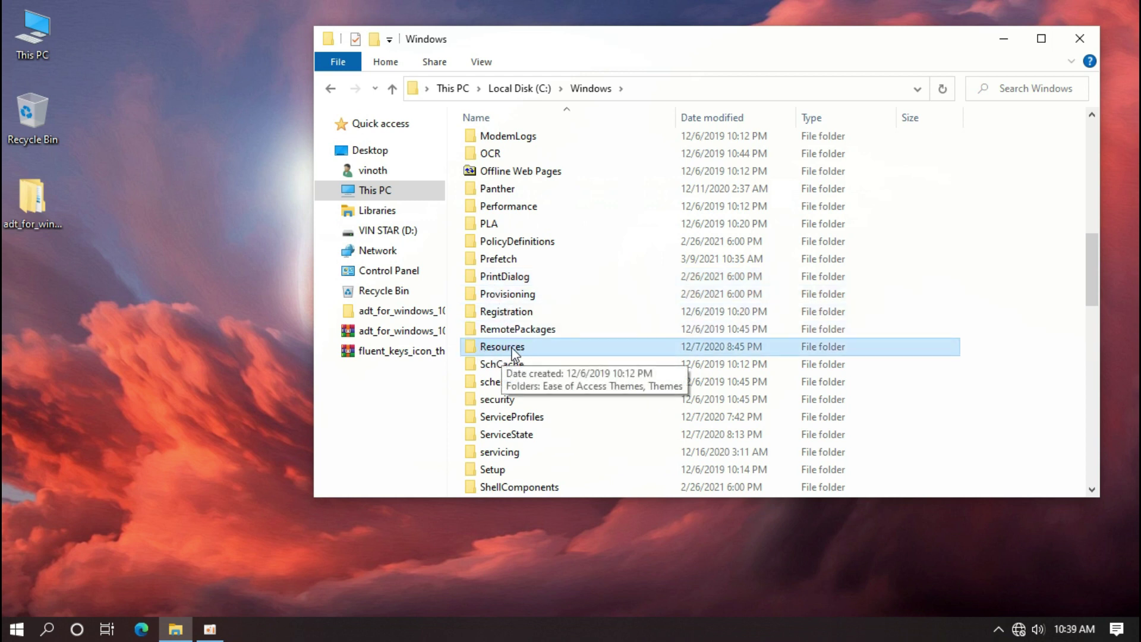
double_click(547, 354)
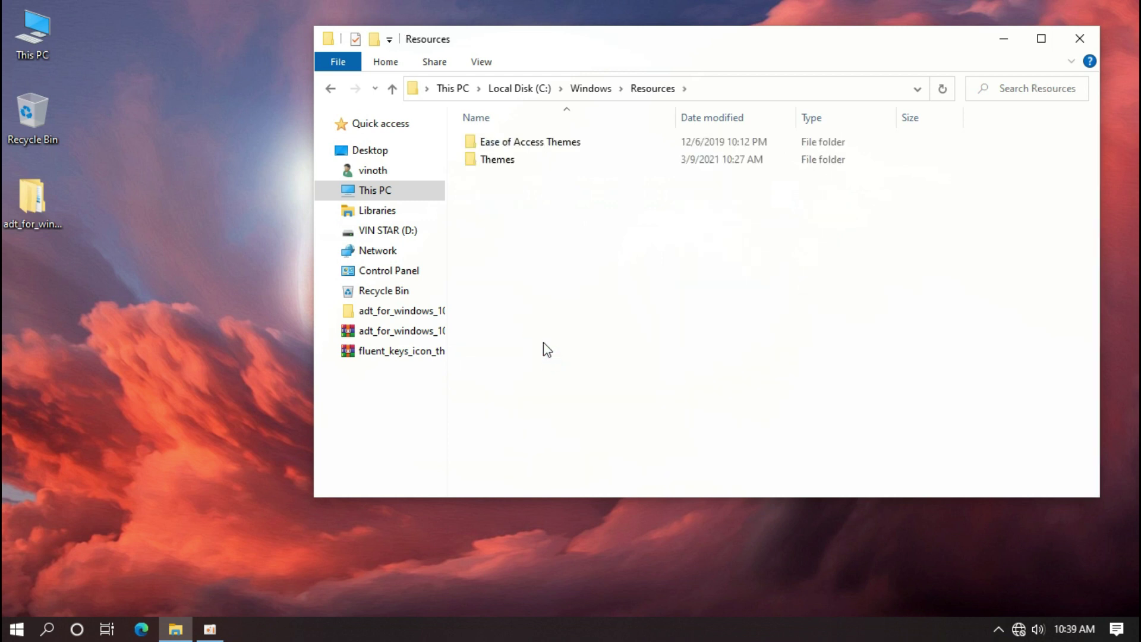
double_click(507, 164)
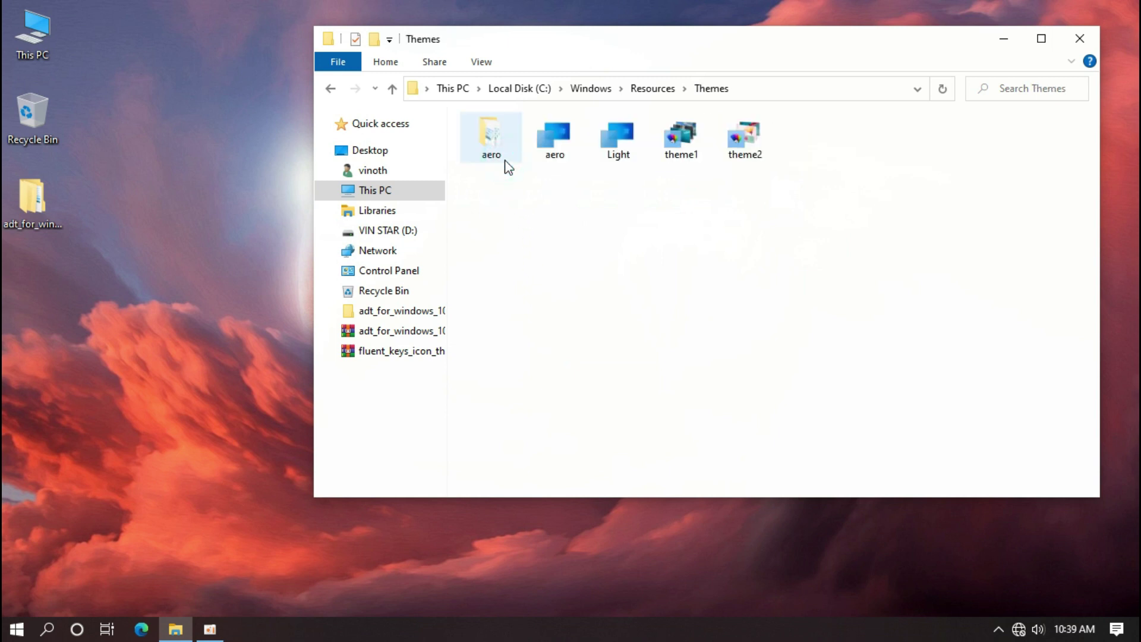
right_click(508, 189)
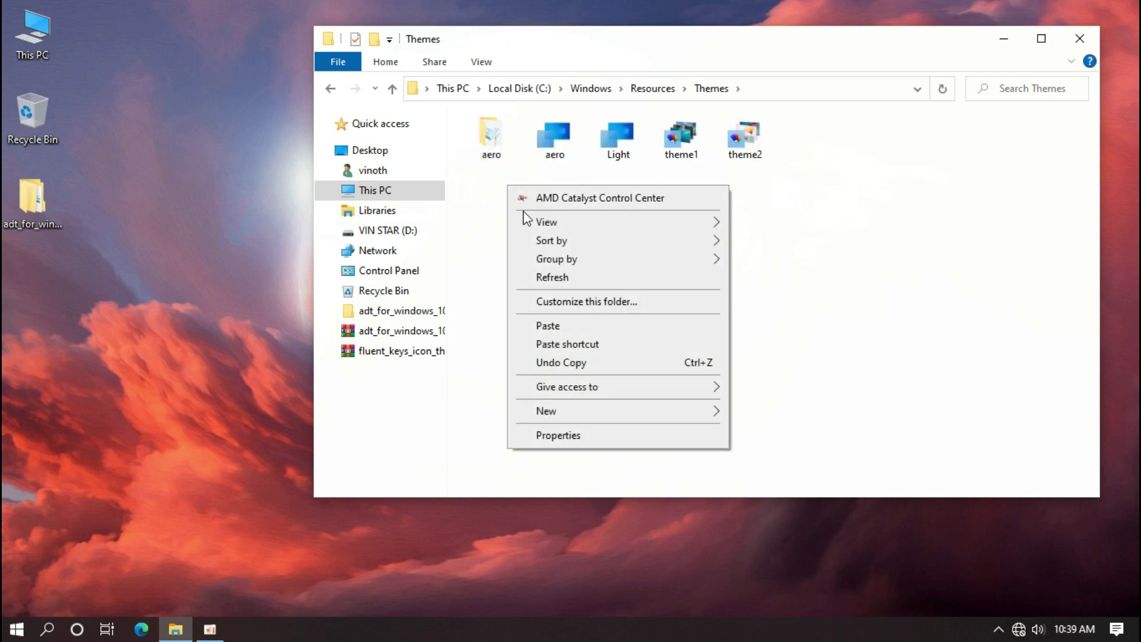
click(546, 328)
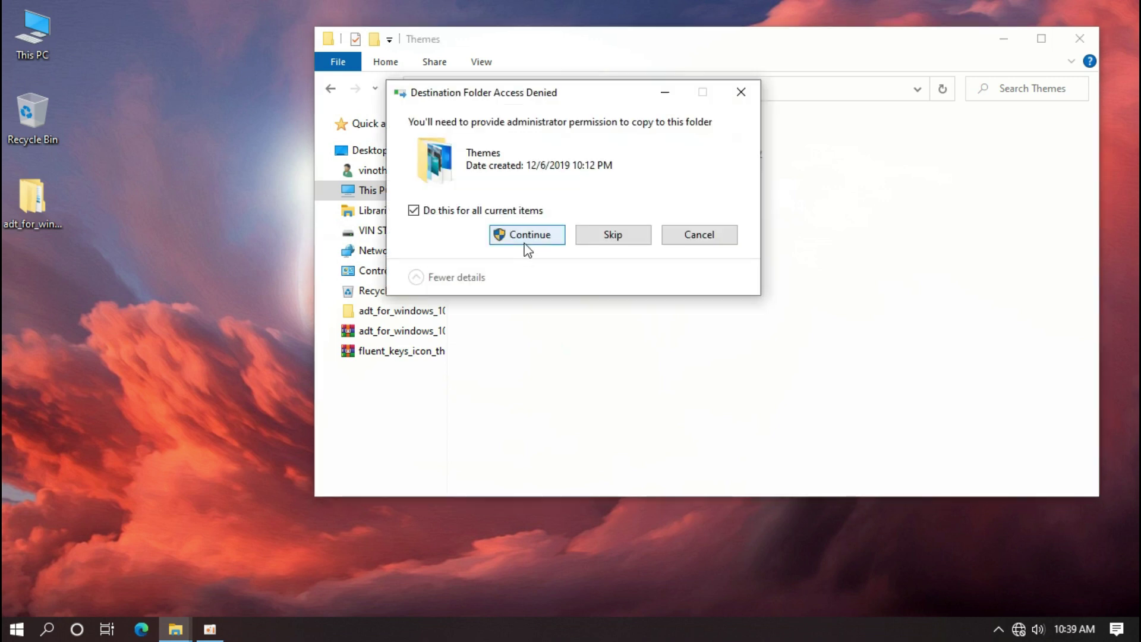
click(524, 242)
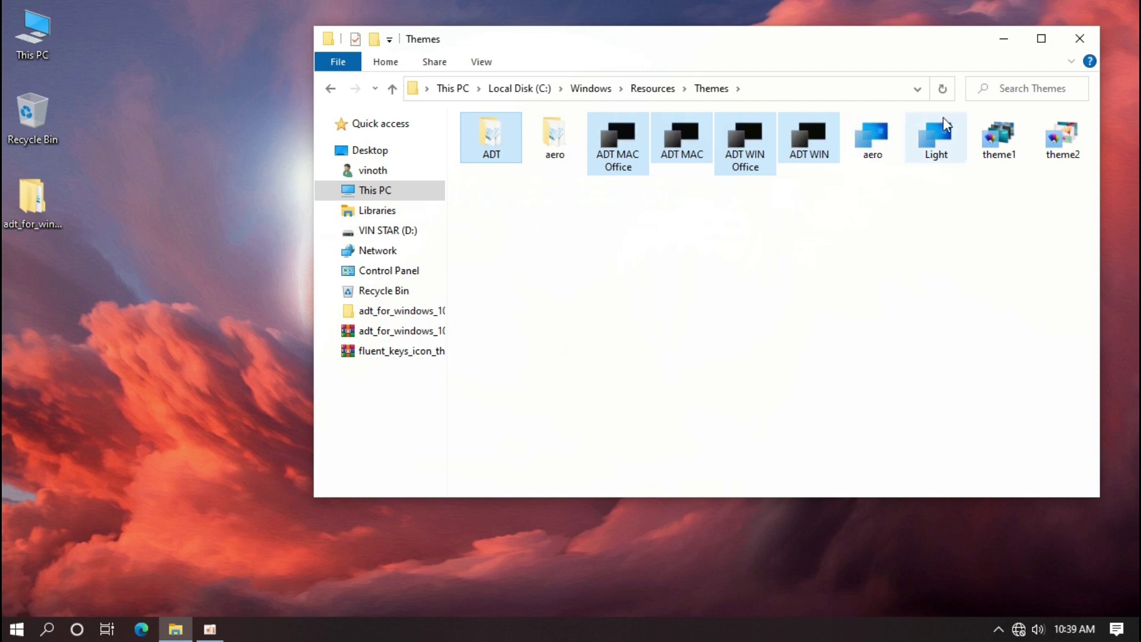
click(1073, 39)
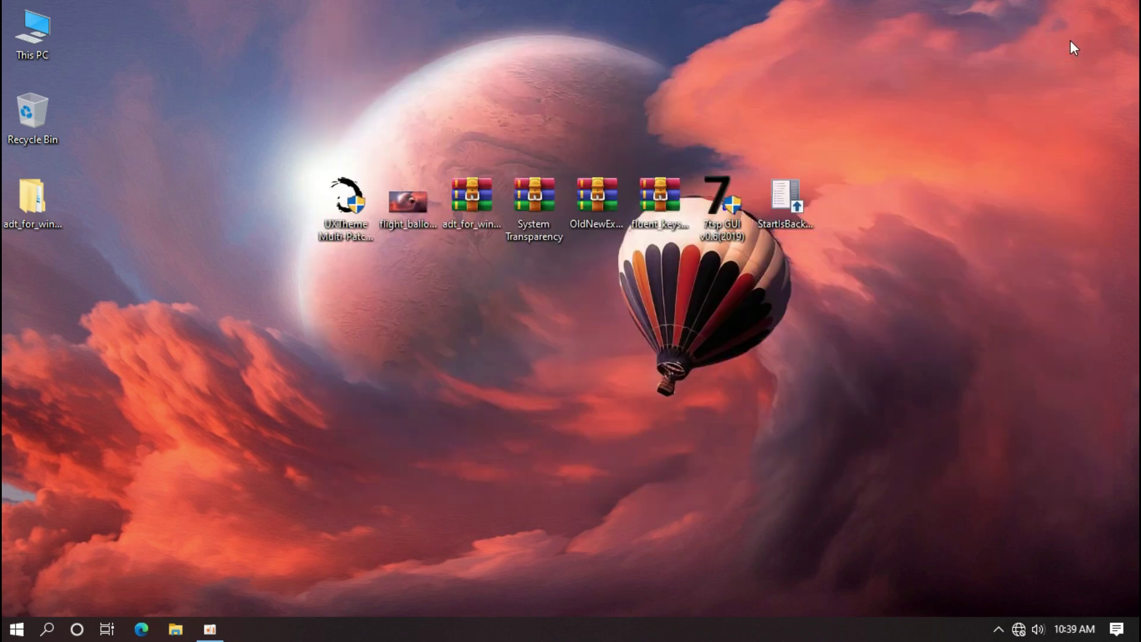
Step: Apply the ADT WIN theme in the desktop personalization settings and close Settings
right_click(1070, 43)
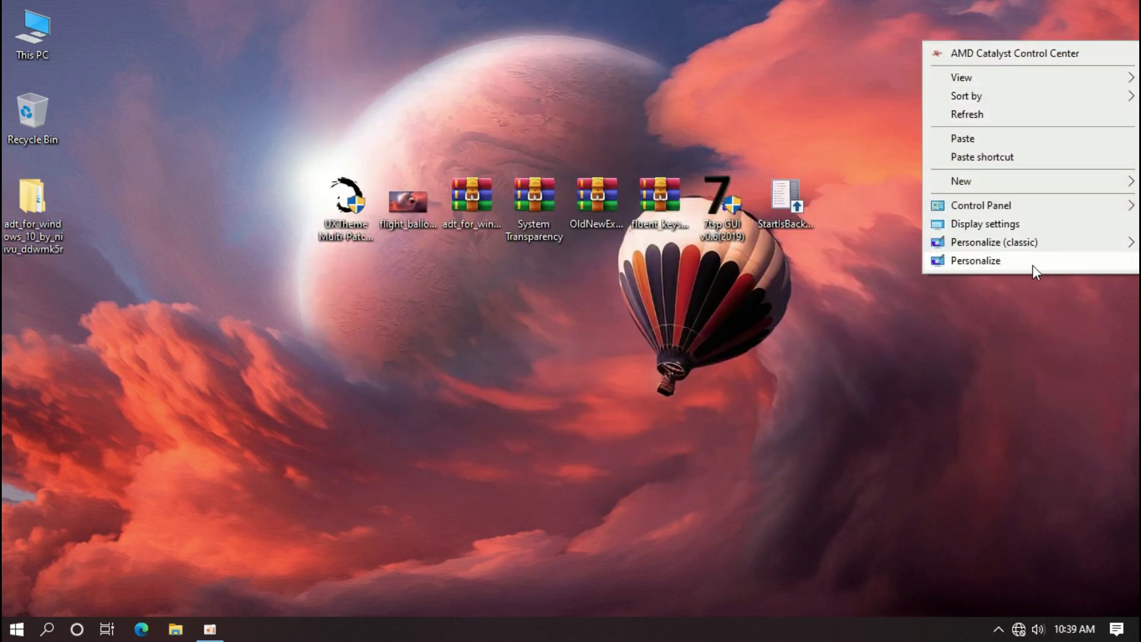
click(959, 268)
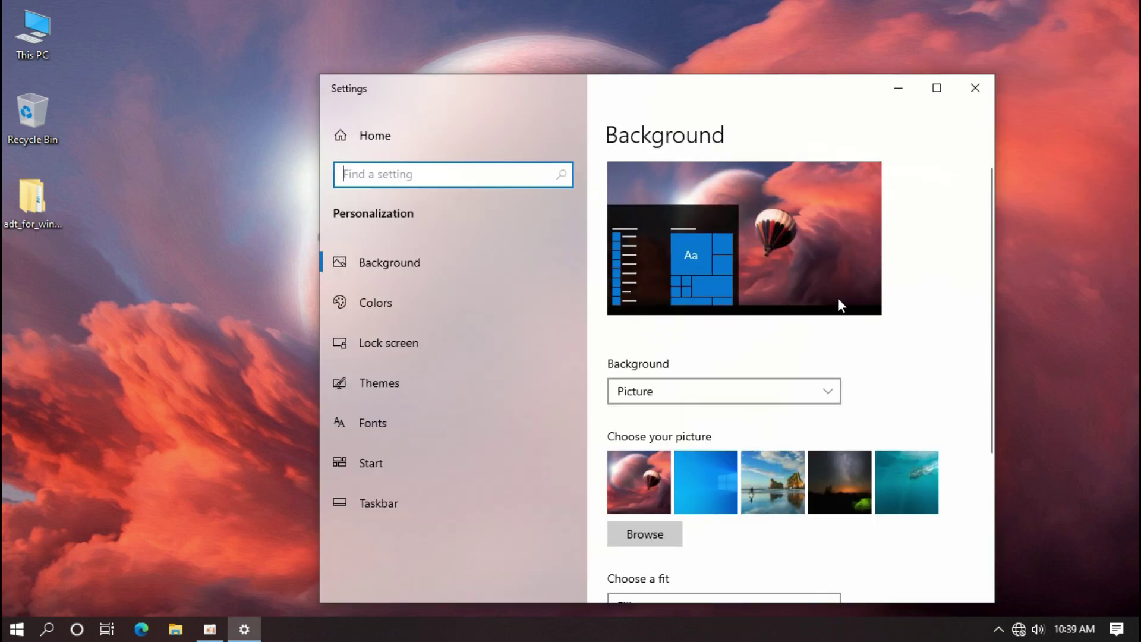
click(437, 394)
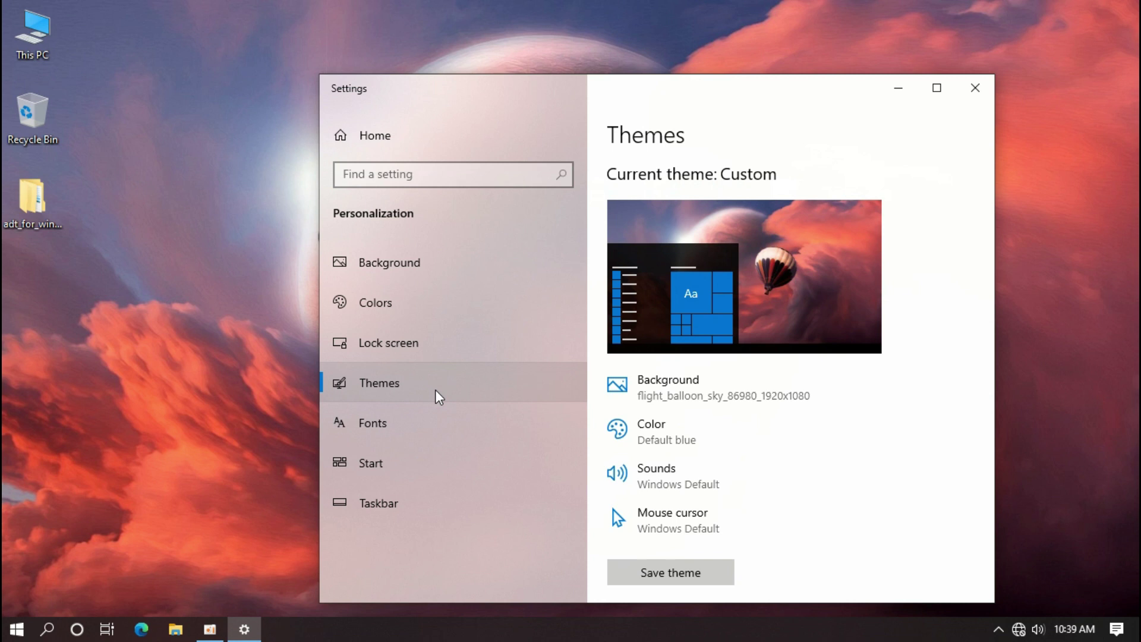
scroll(660, 377, down, 5)
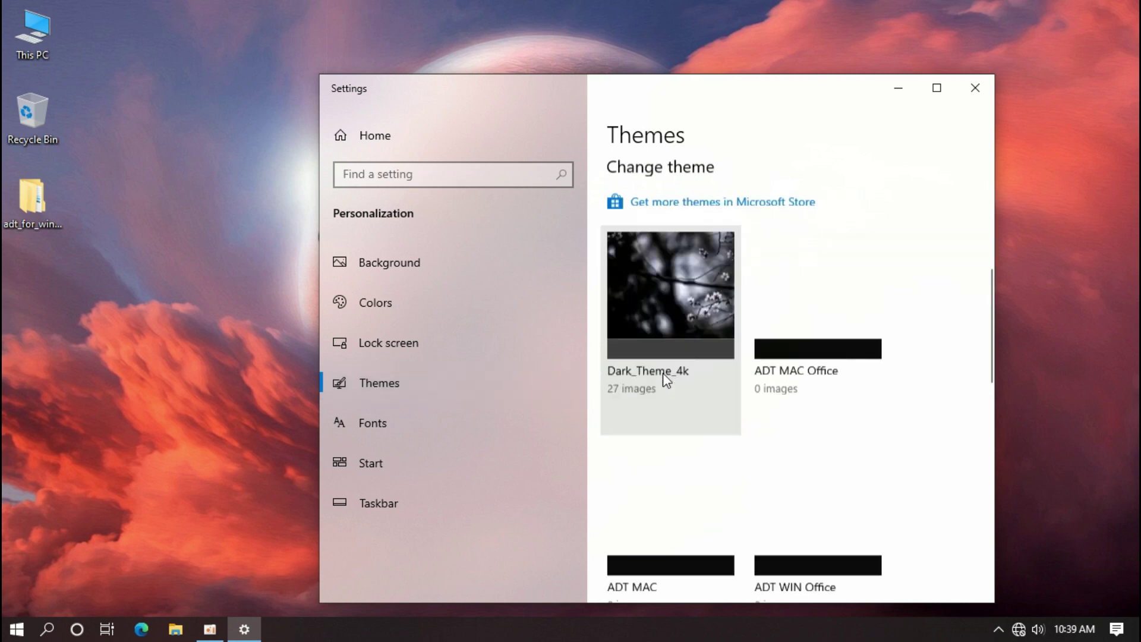
scroll(662, 372, down, 2)
scroll(662, 372, up, 2)
scroll(661, 372, down, 3)
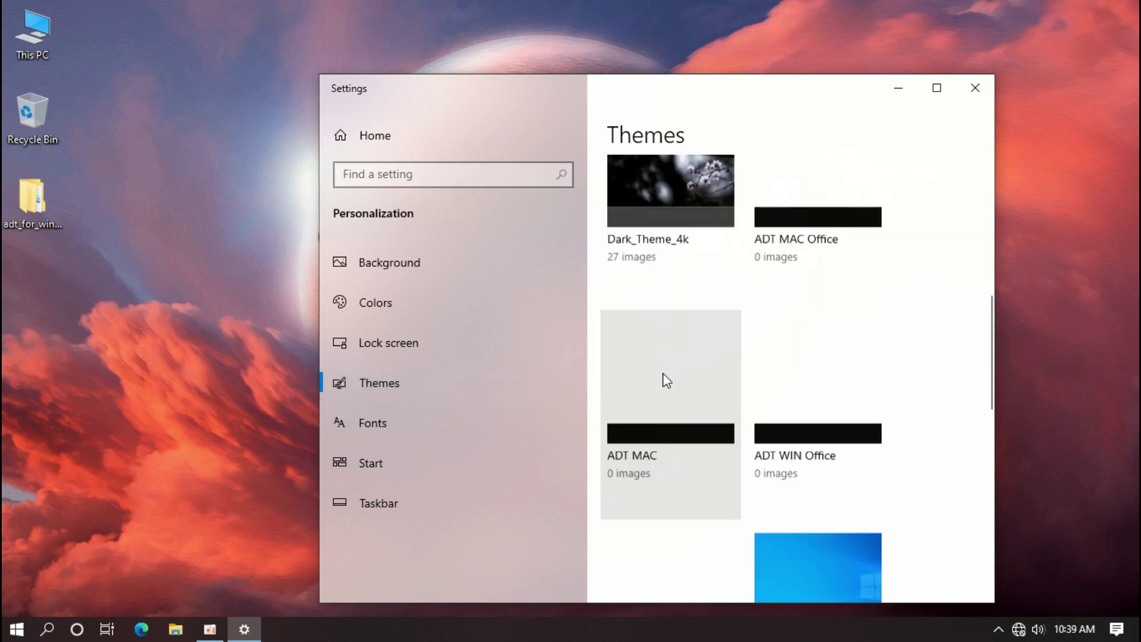
scroll(662, 372, down, 1)
scroll(662, 372, down, 3)
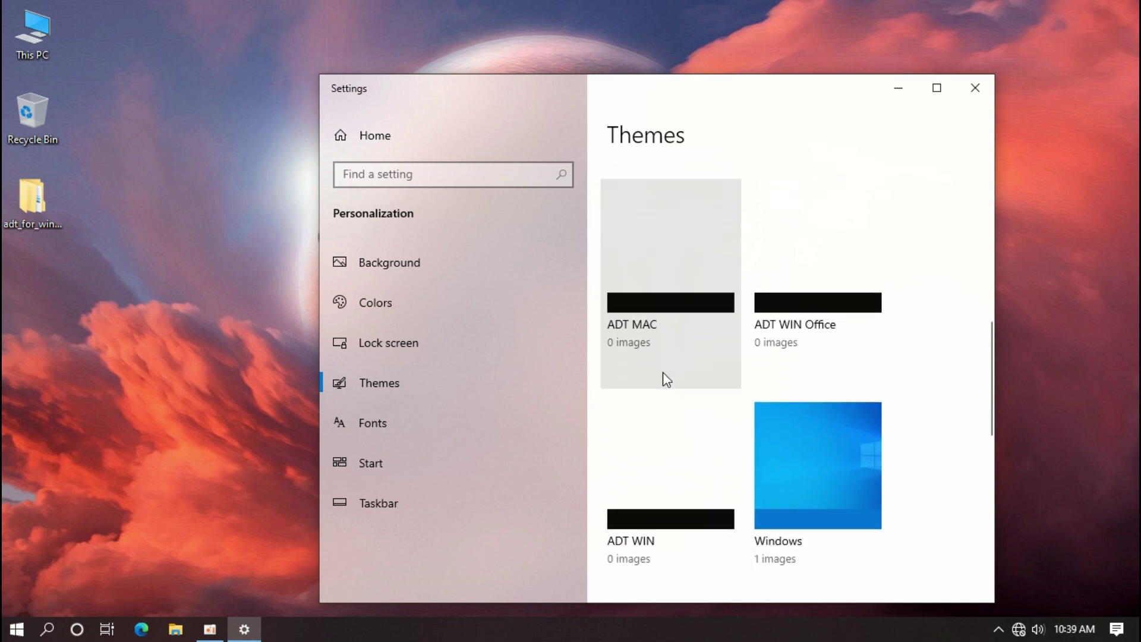
scroll(666, 379, down, 2)
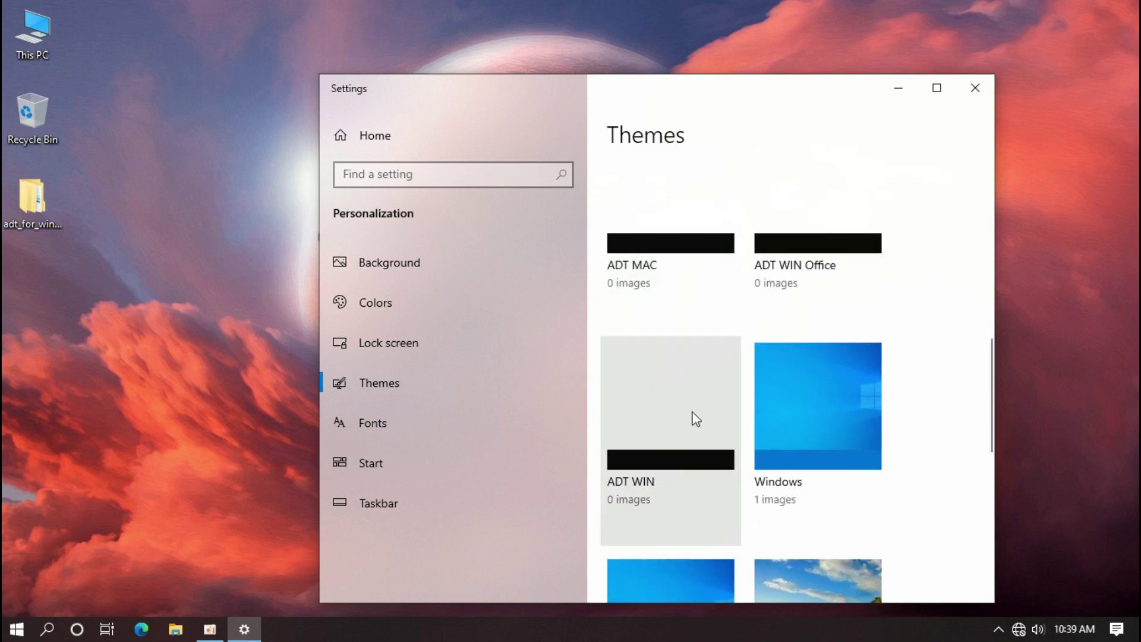
click(661, 432)
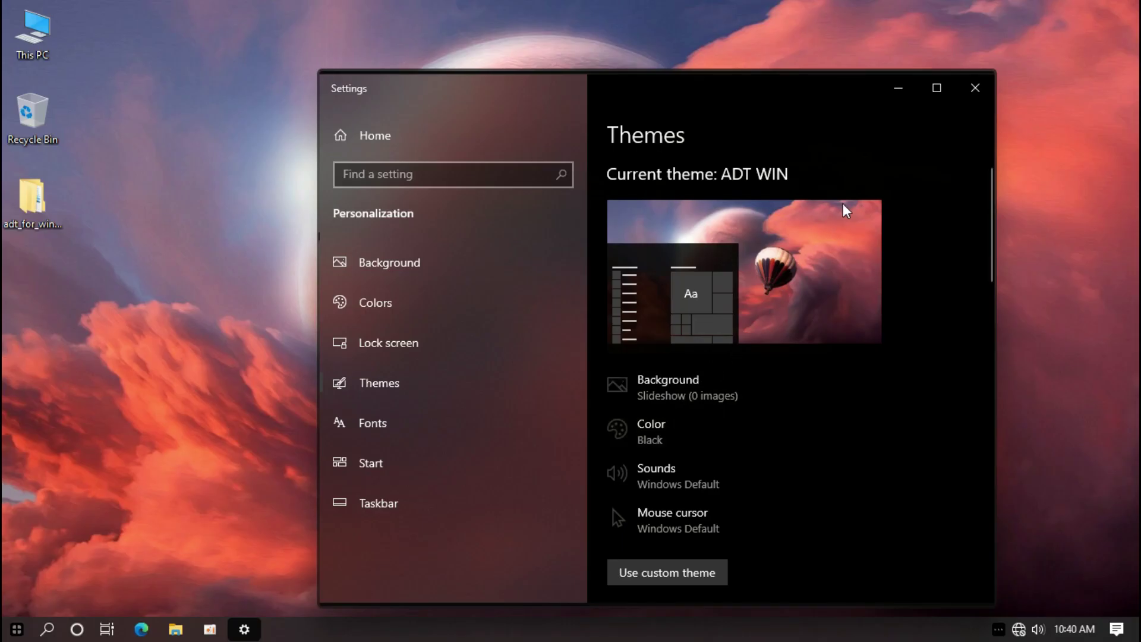
click(965, 91)
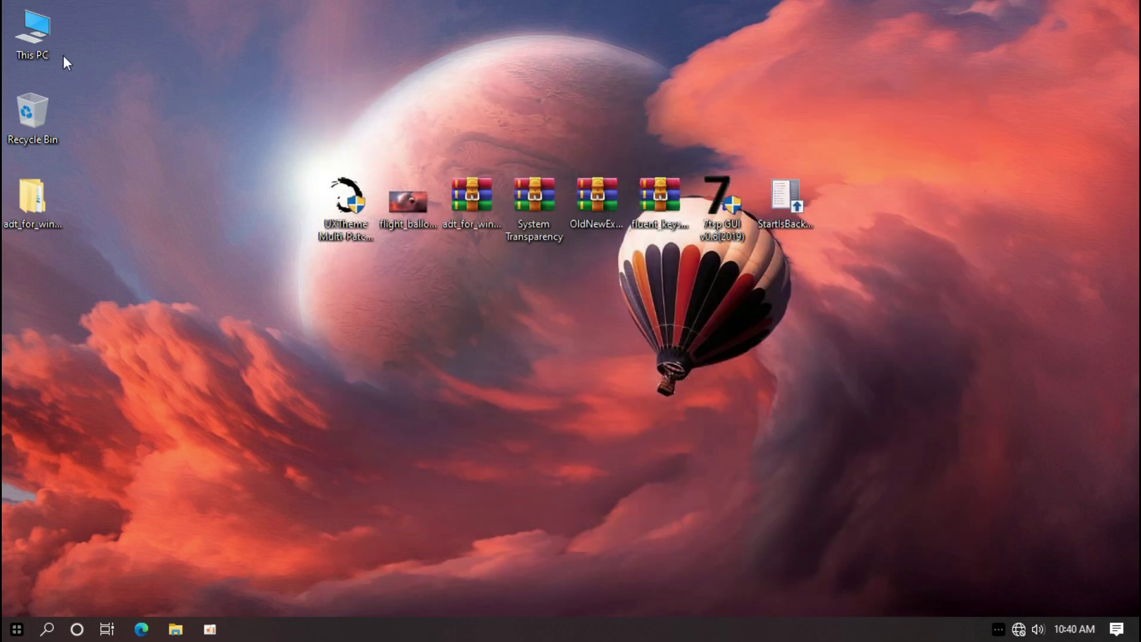
Step: Open This PC to examine the applied theme in a File Explorer window, and close it
double_click(26, 49)
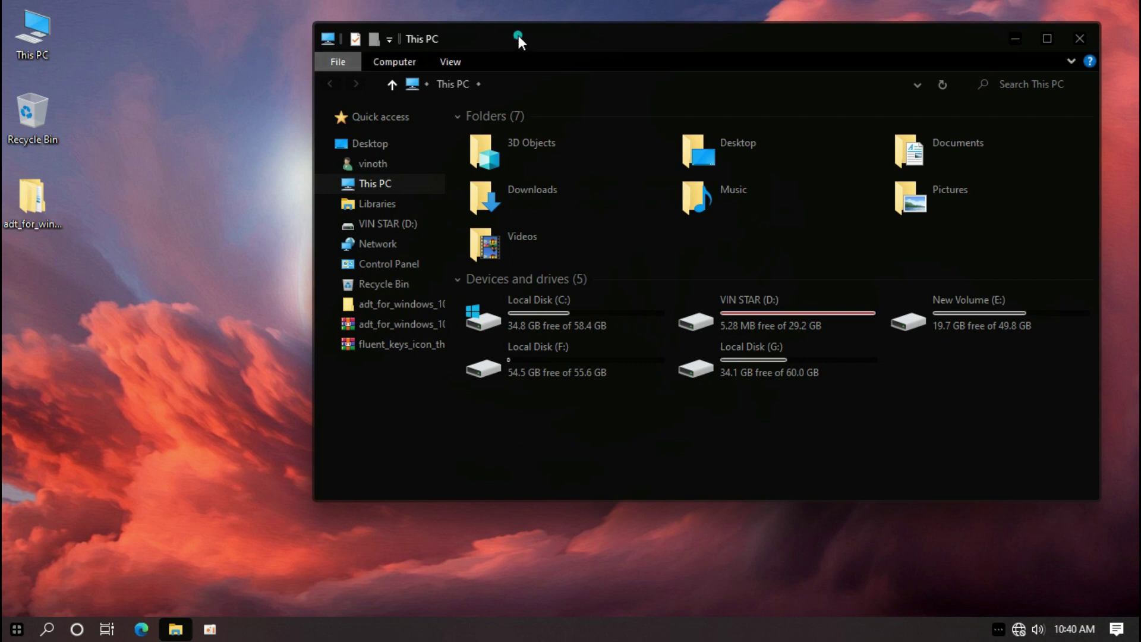
drag(518, 37, 475, 51)
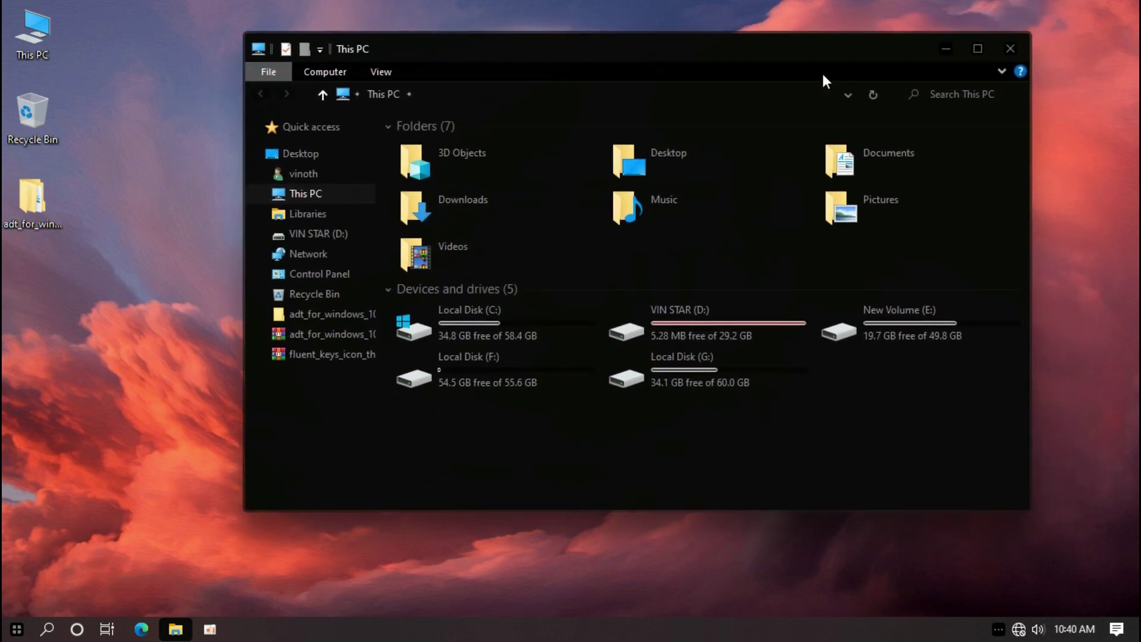
click(1010, 49)
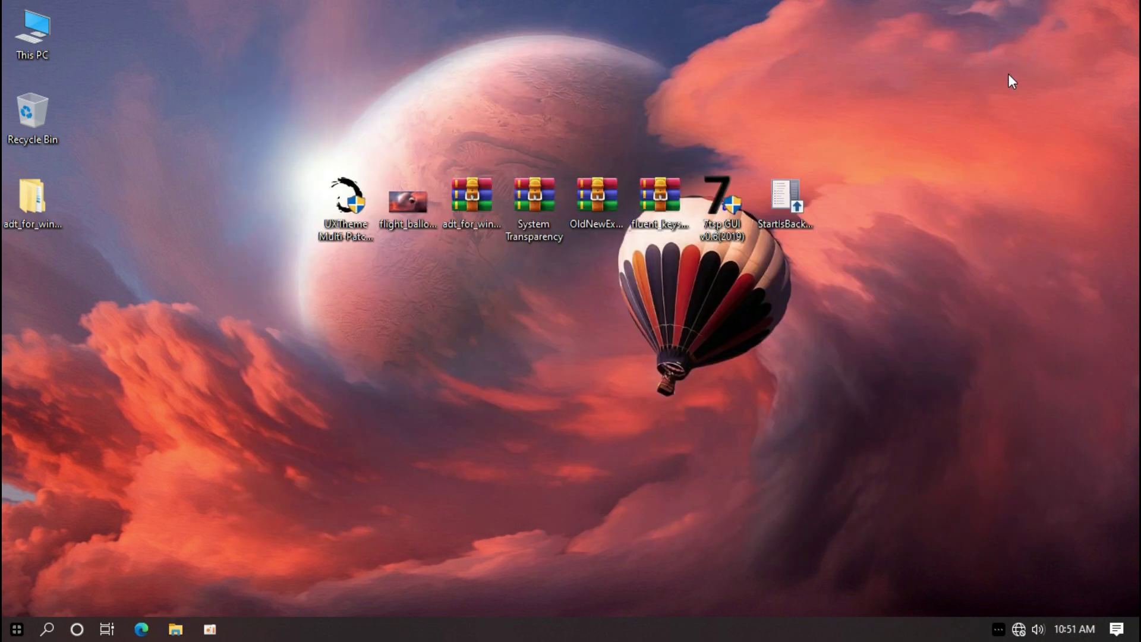
Step: Extract the OldNewExplorer archive into a folder of the same name on the desktop and open that folder
click(615, 207)
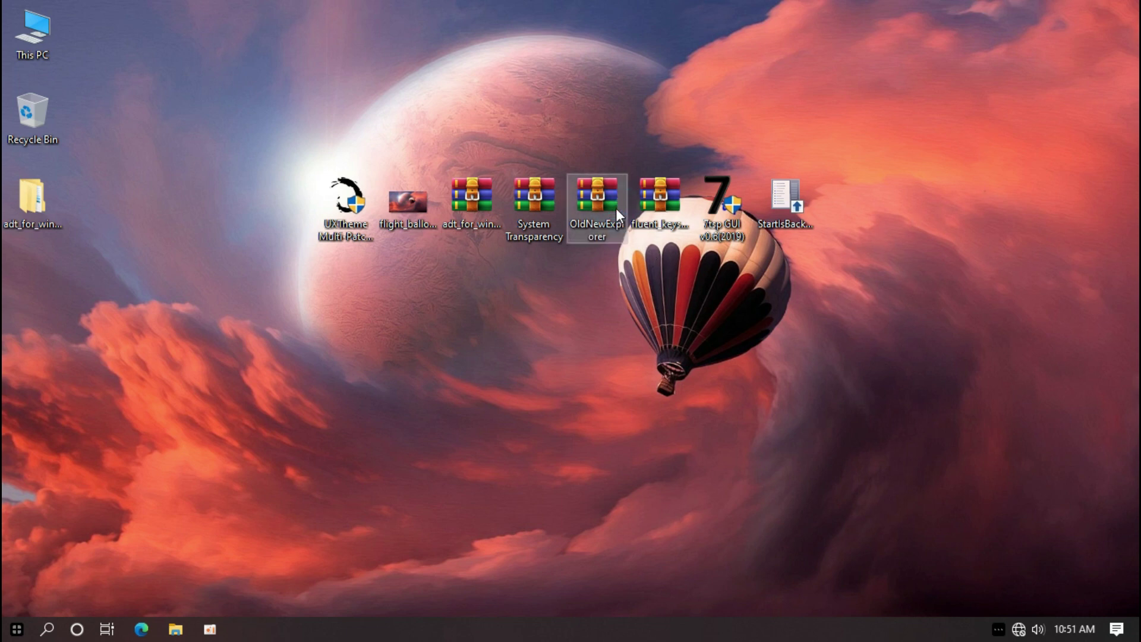
right_click(616, 208)
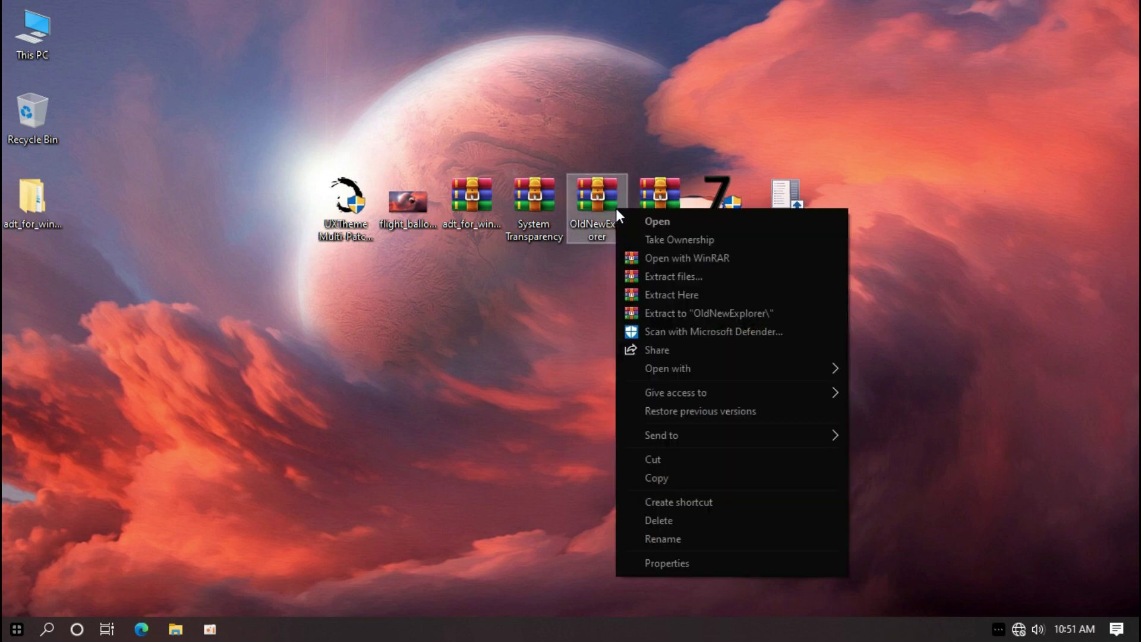
click(654, 277)
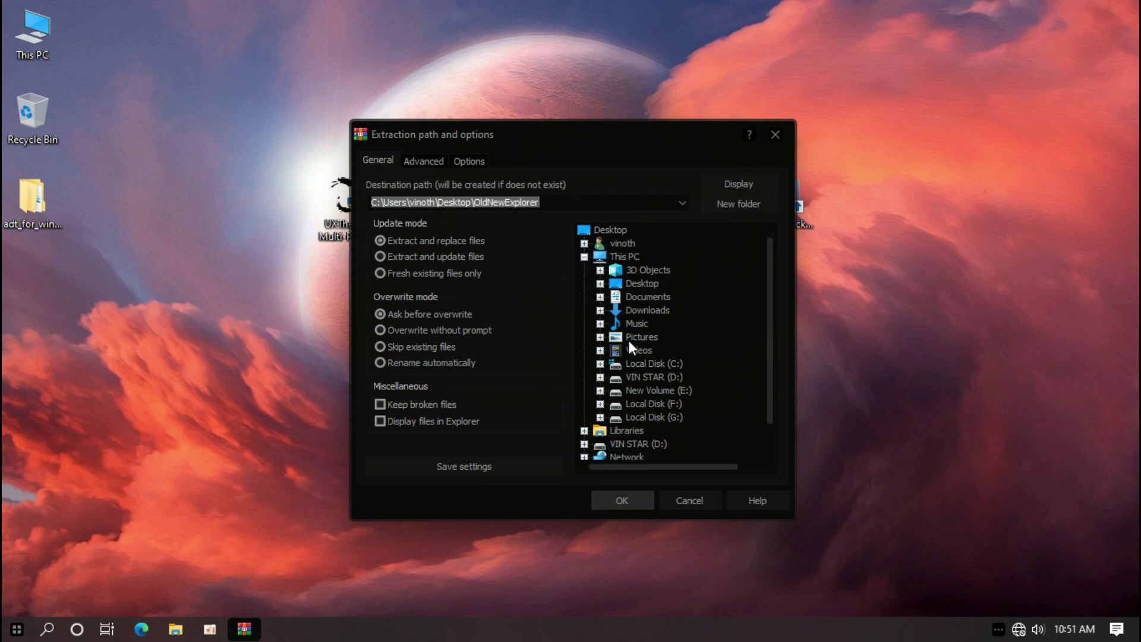
click(629, 492)
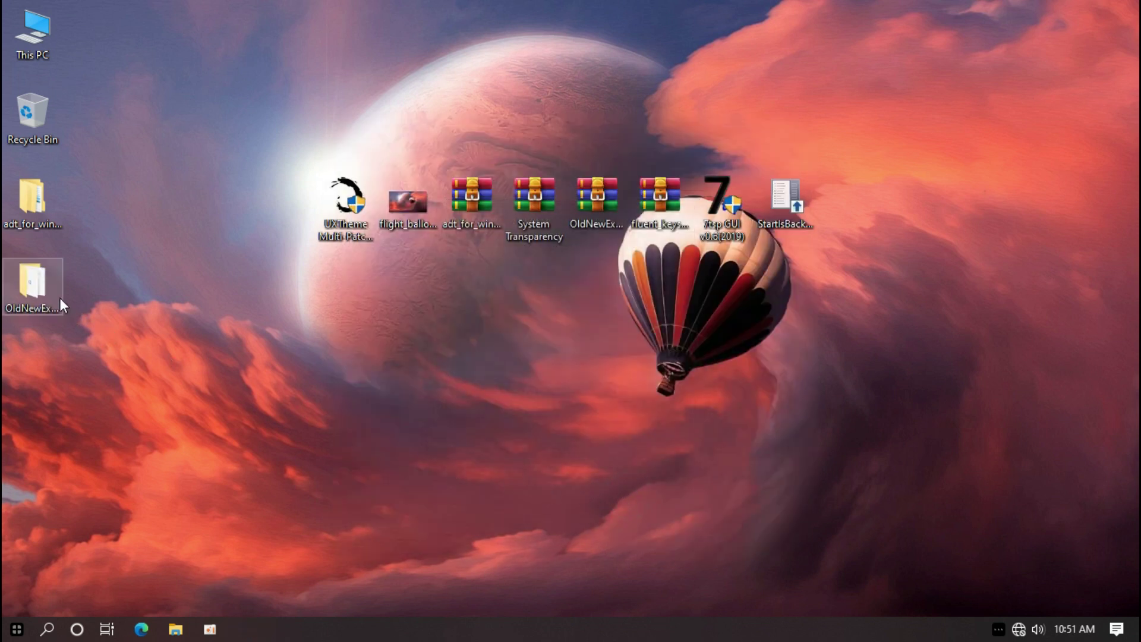
double_click(47, 290)
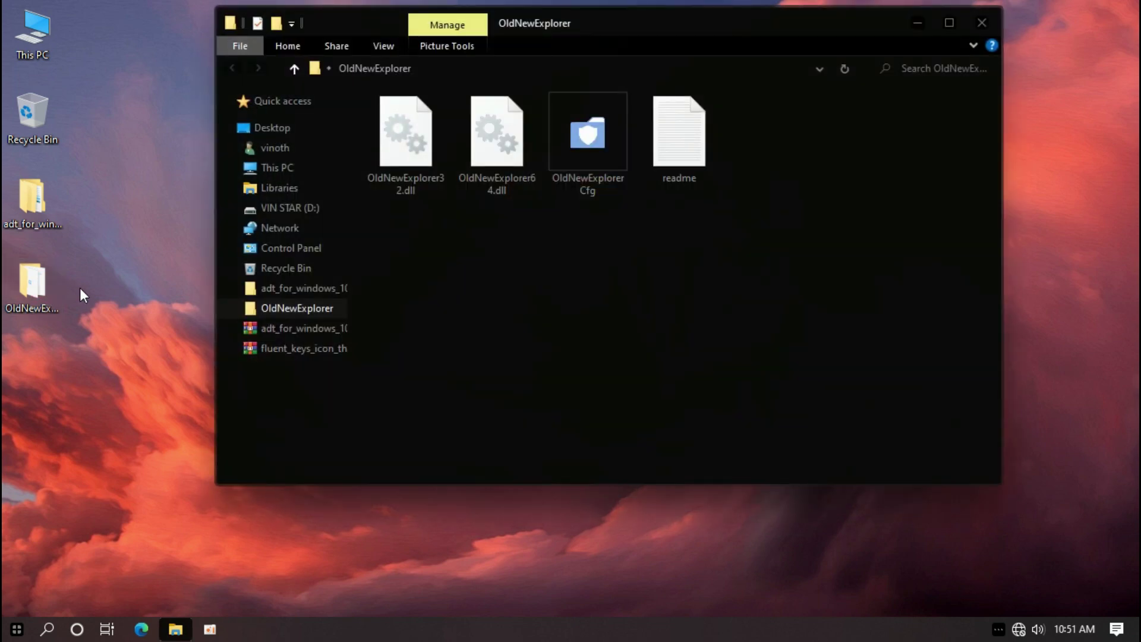
Step: Set OldNewExplorer to use classical drive grouping, libraries and a command bar, with caption text, caption icon and Up button hidden and navigation-bar glass enabled
double_click(571, 144)
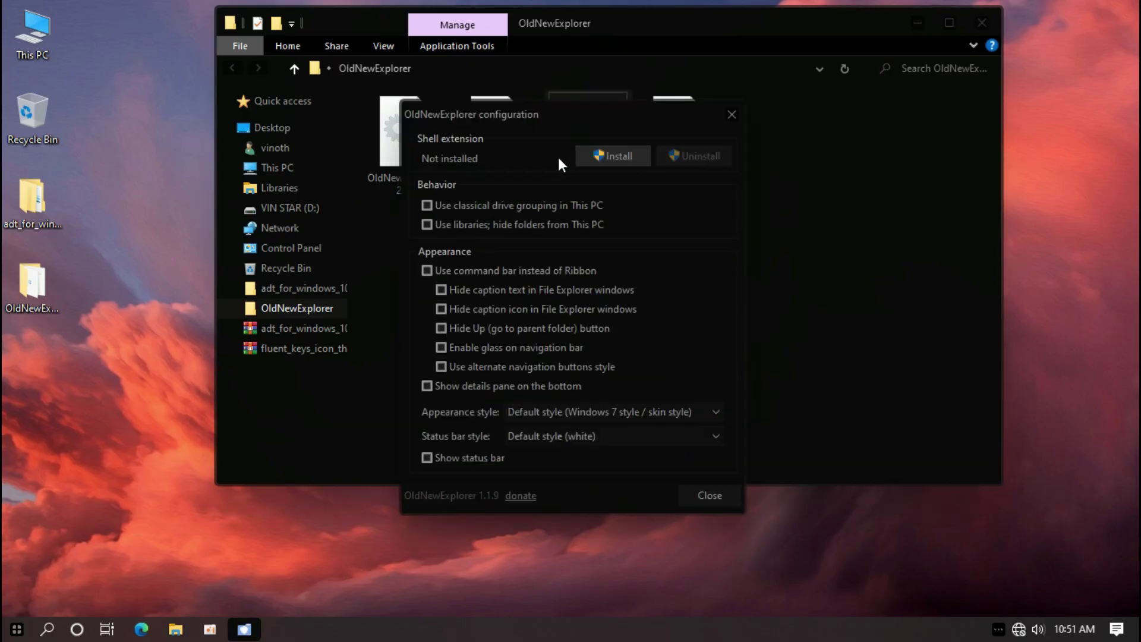
click(431, 202)
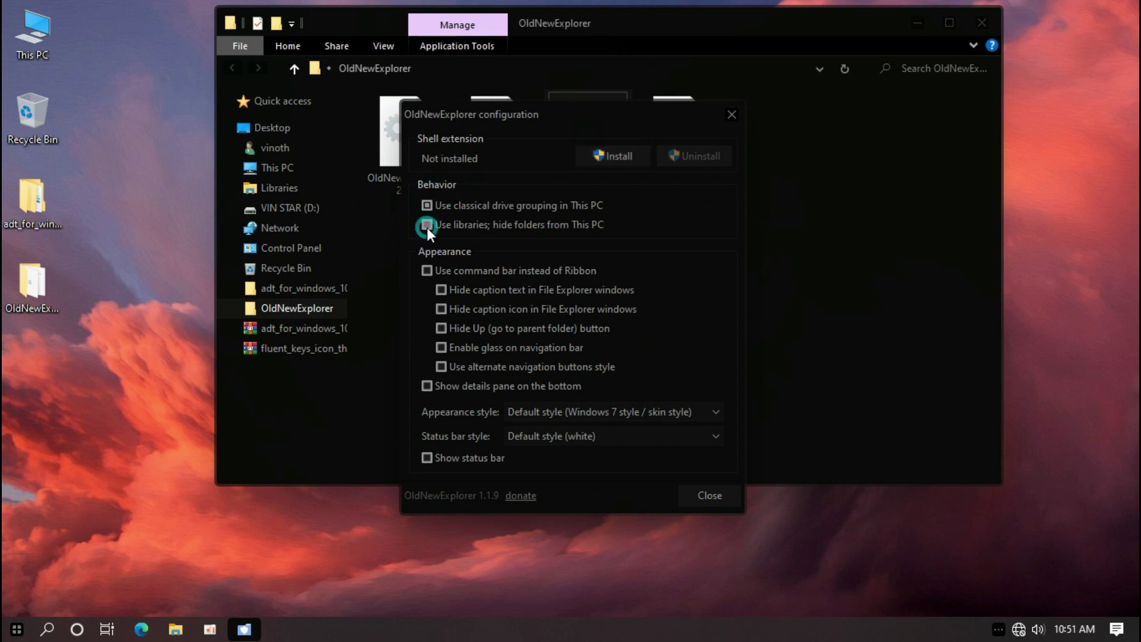
click(426, 270)
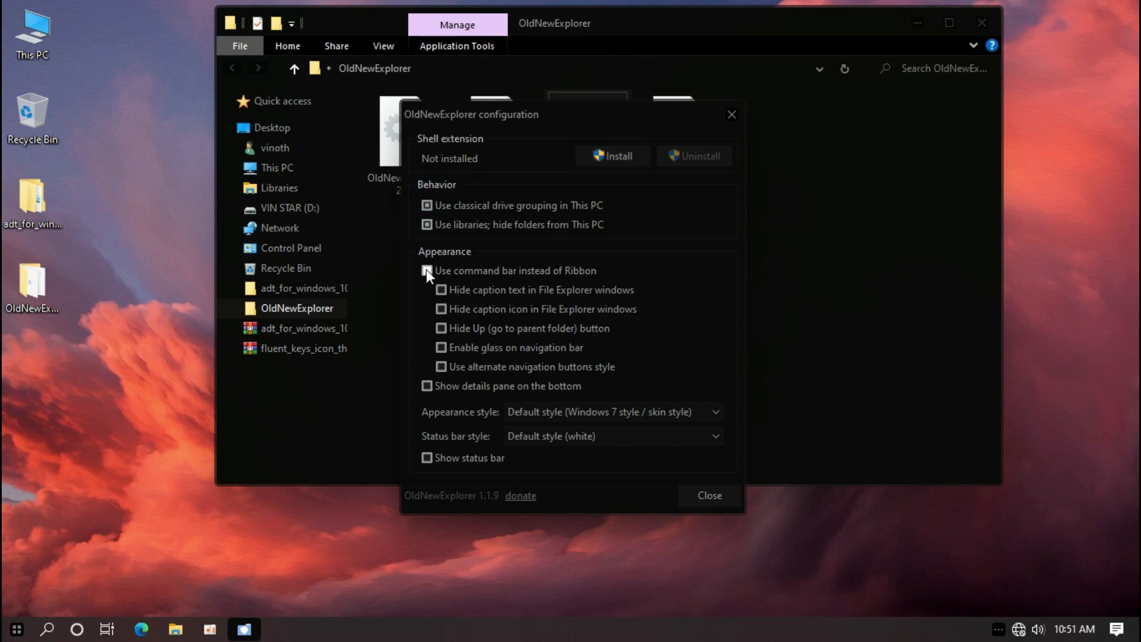
click(442, 366)
Step: Install the OldNewExplorer shell extension and close its configuration dialog and folder window
click(618, 158)
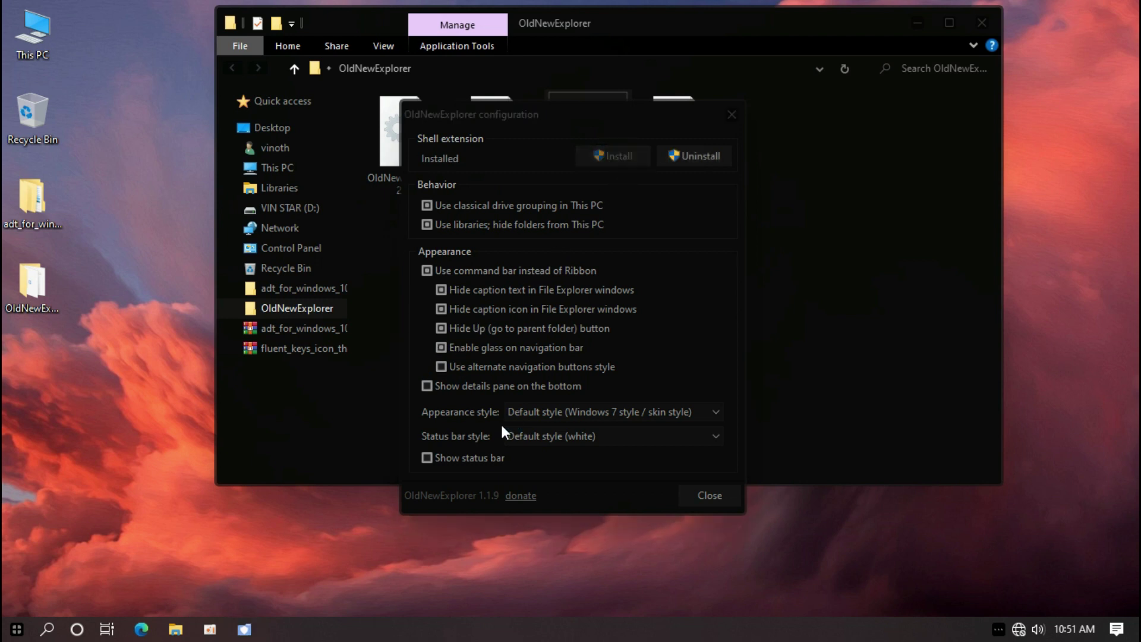
click(692, 490)
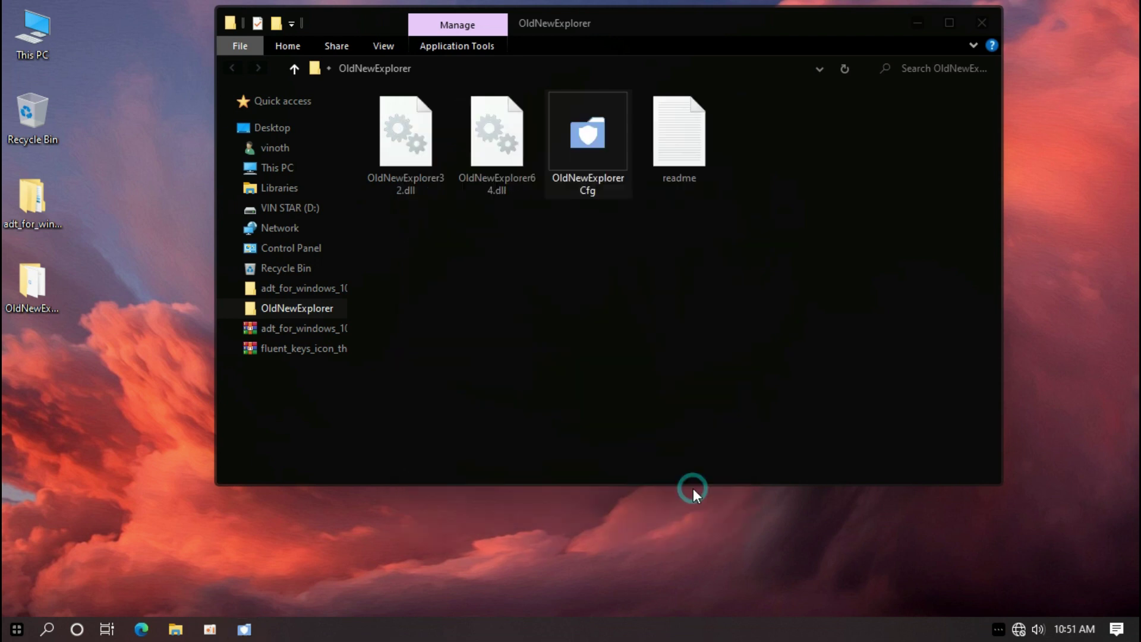
click(979, 25)
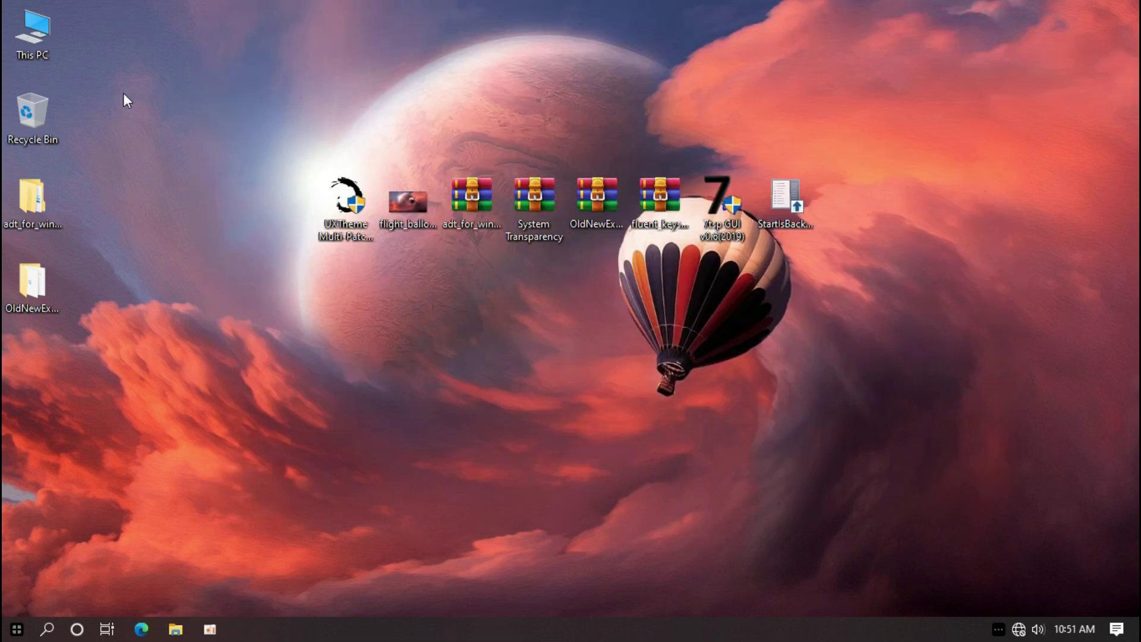
Step: Open This PC to examine the modified File Explorer layout, and close the window
double_click(31, 37)
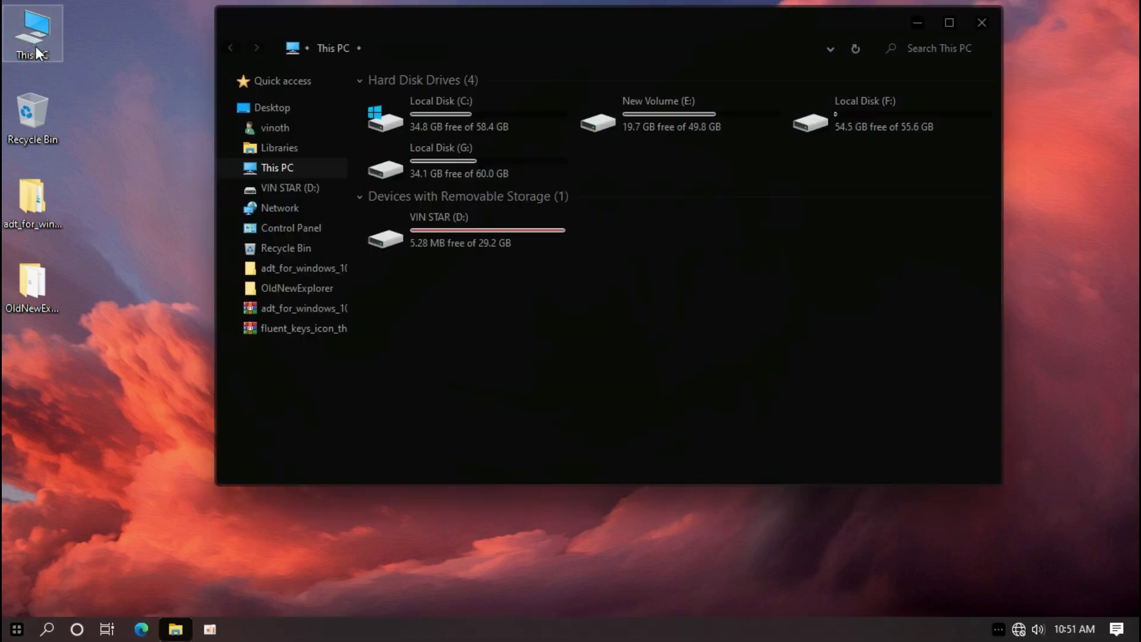
drag(386, 27, 330, 39)
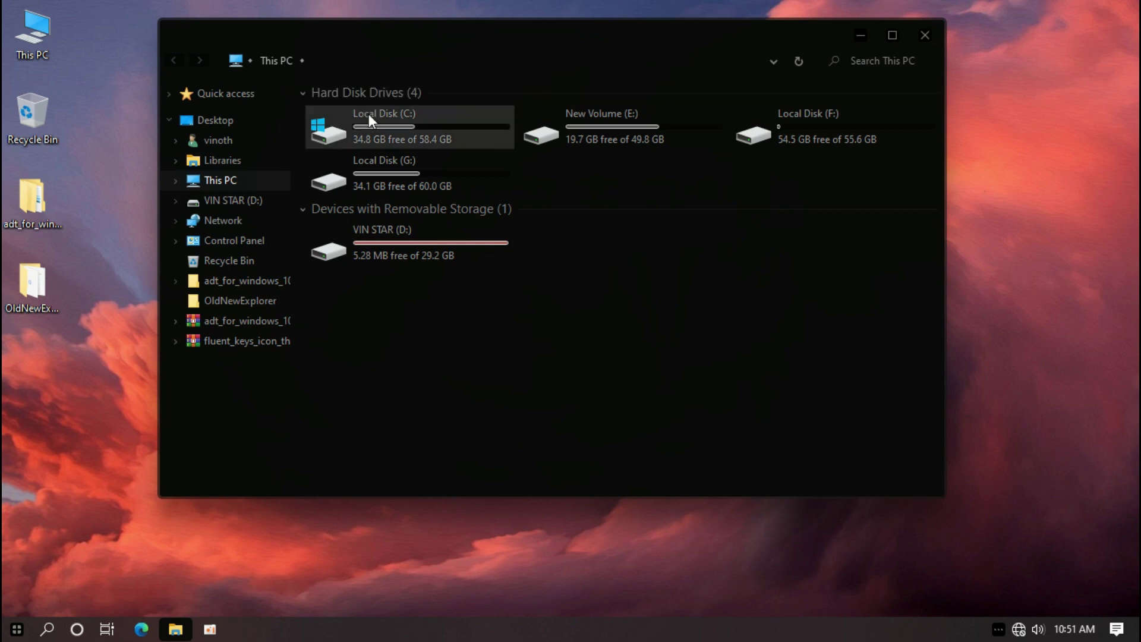
click(925, 35)
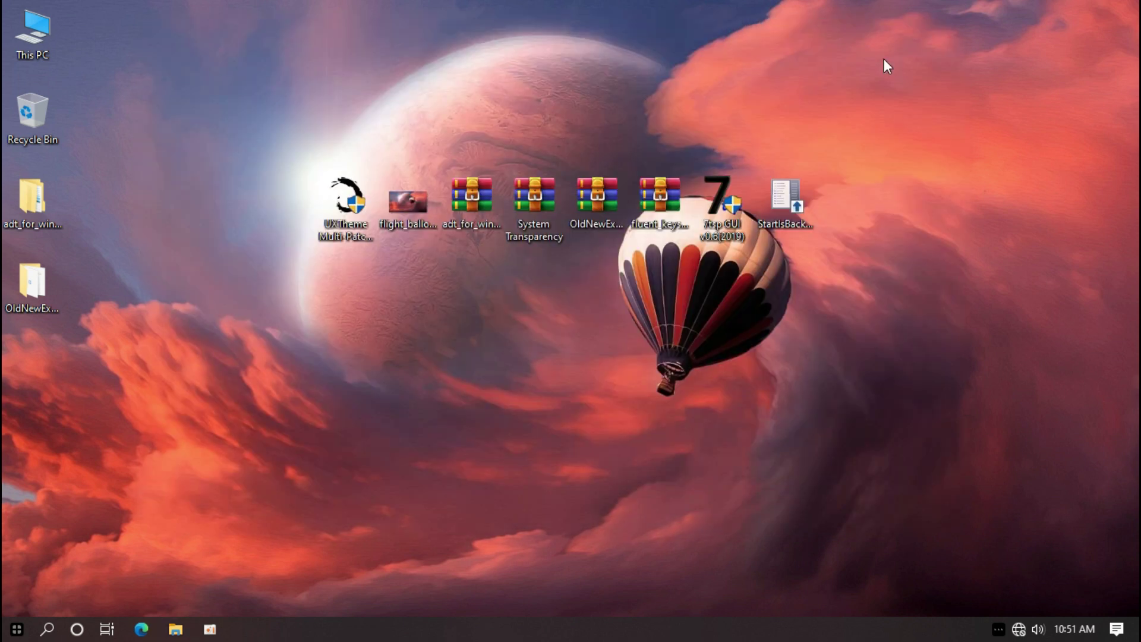
Step: Extract the fluent_keys icon theme archive into its own desktop folder and open Fluent Keys Icon Theme V1.1 > 7TSP 1903-20H2 inside it
right_click(665, 200)
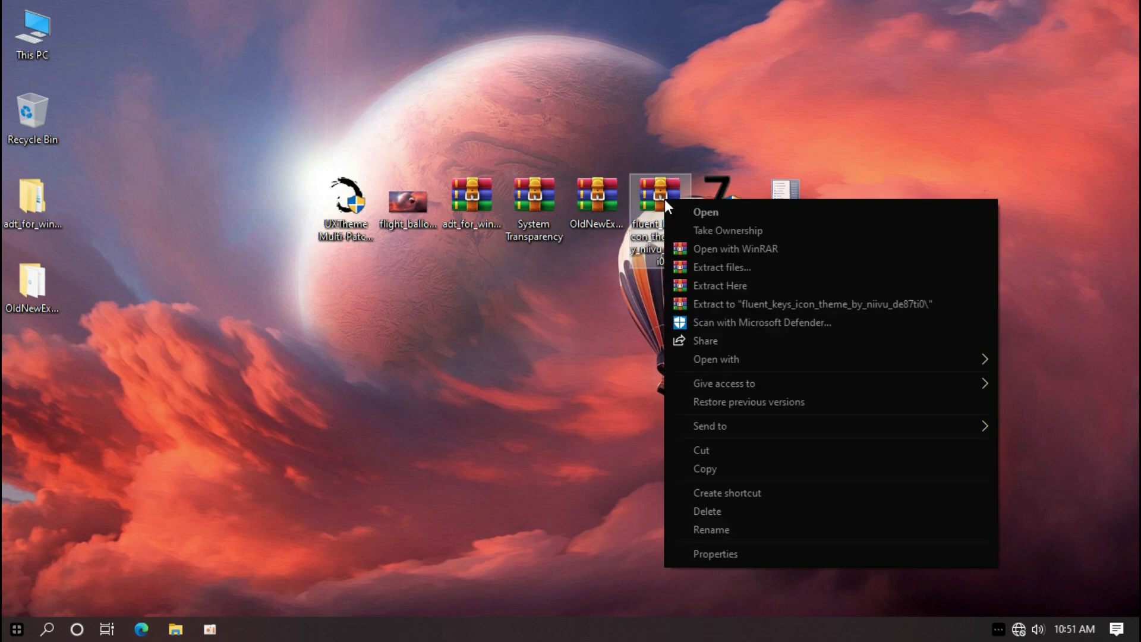
click(704, 281)
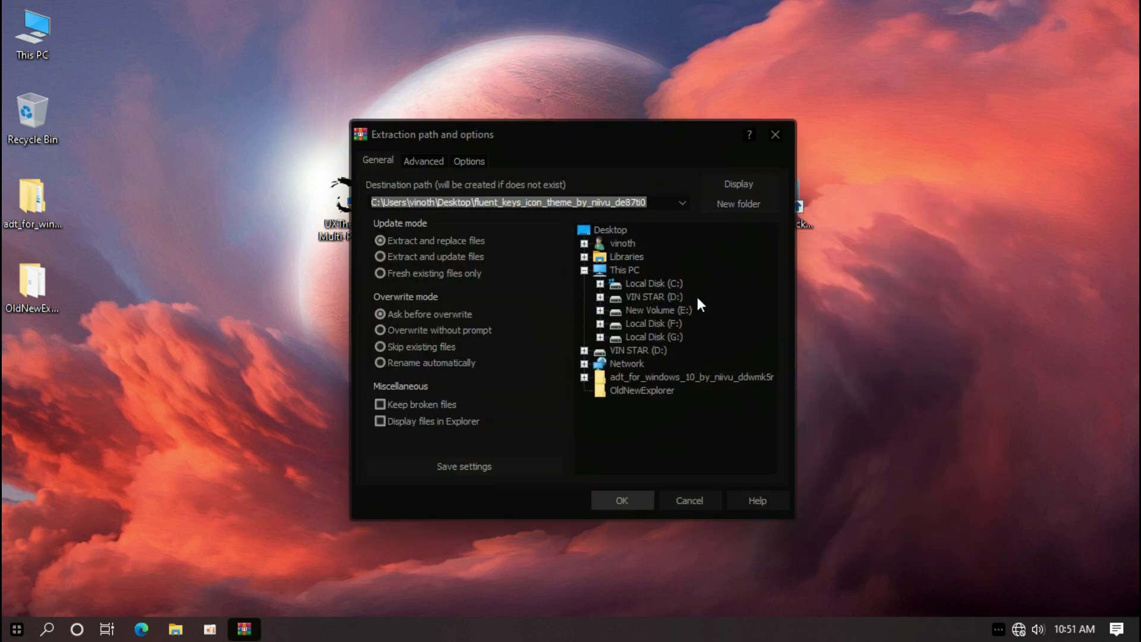
click(622, 501)
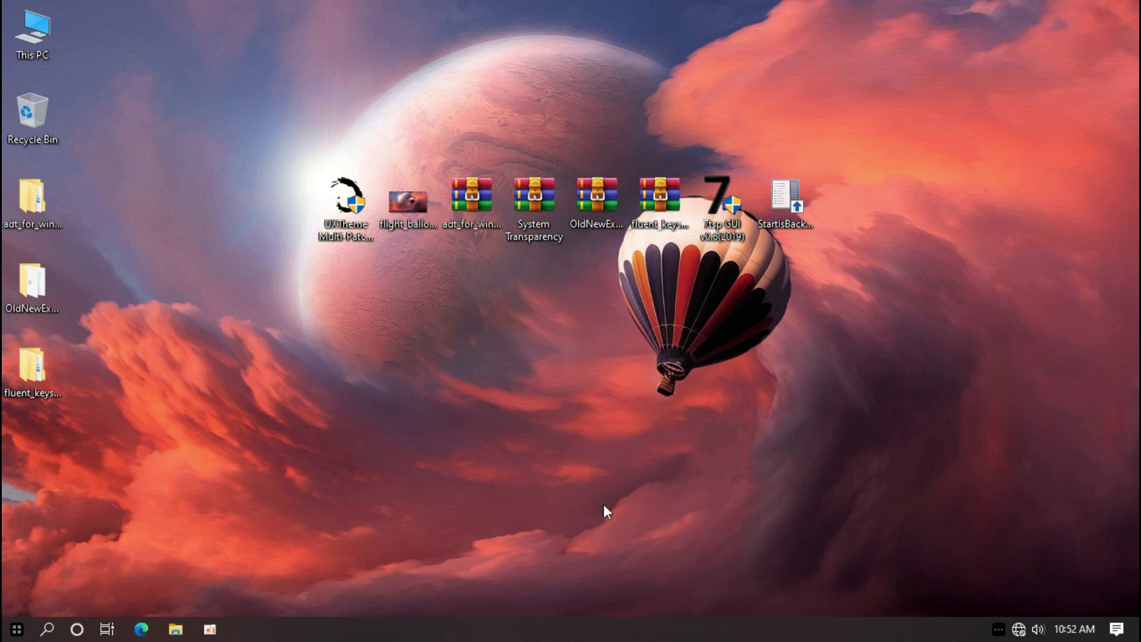
double_click(43, 367)
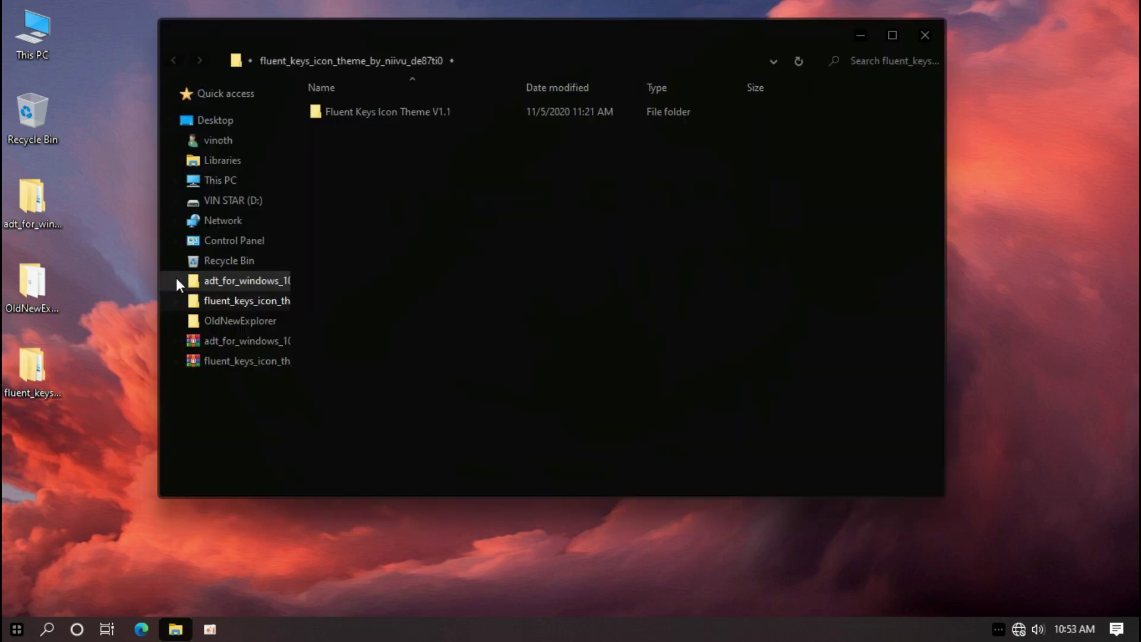
double_click(336, 113)
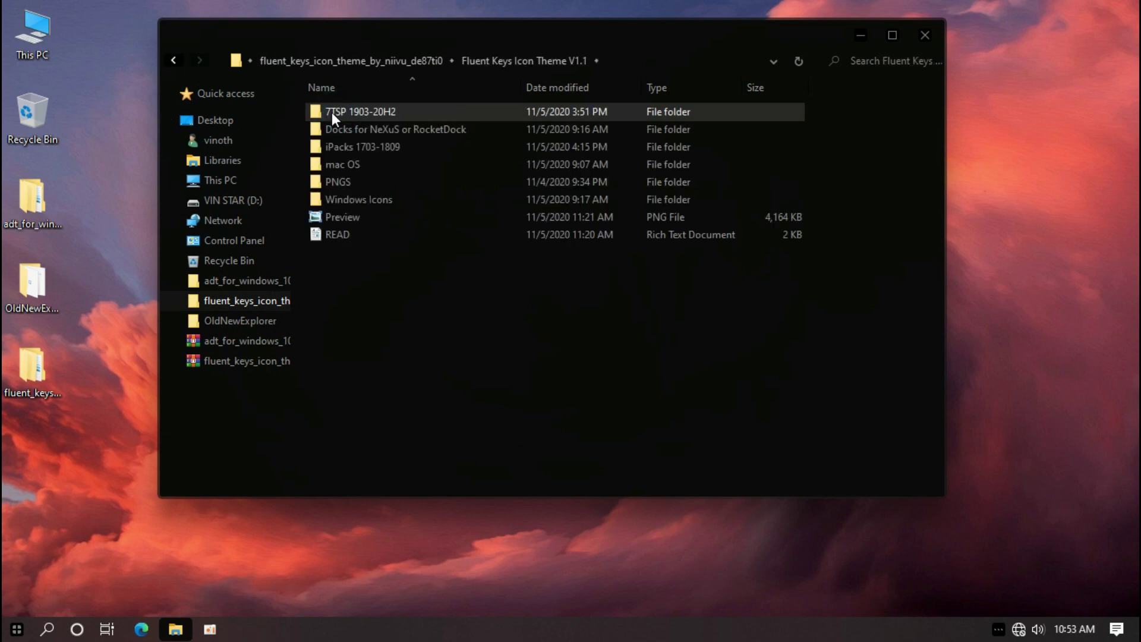
double_click(354, 112)
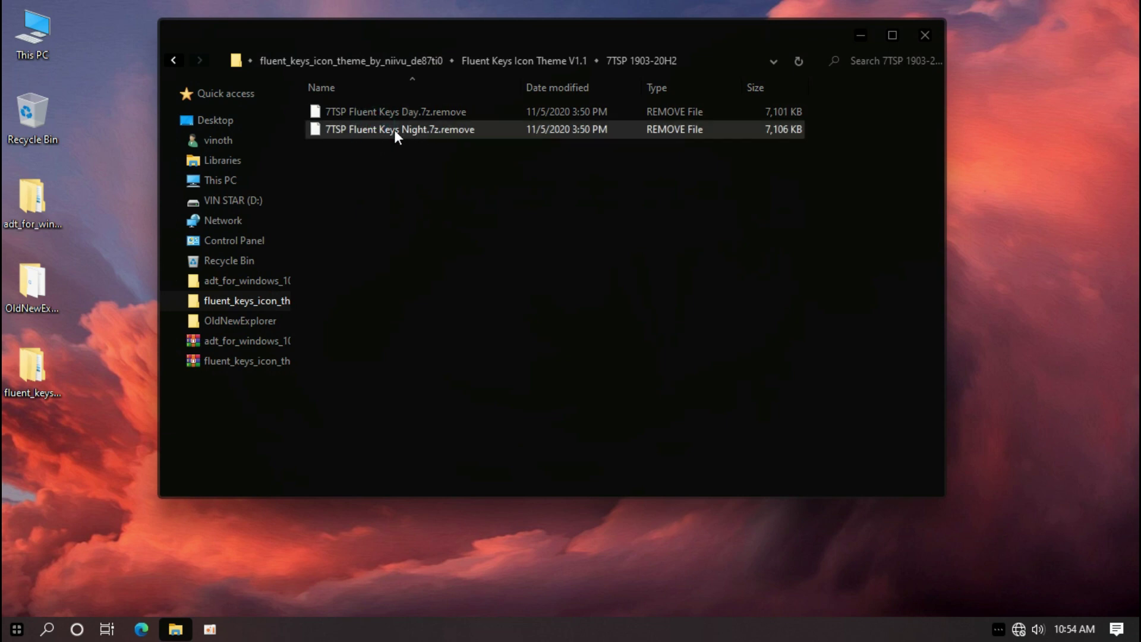
Step: Rename the Night pack file to 7TSP Fluent Keys Night.7z, accept the extension change and close the folder window
right_click(411, 129)
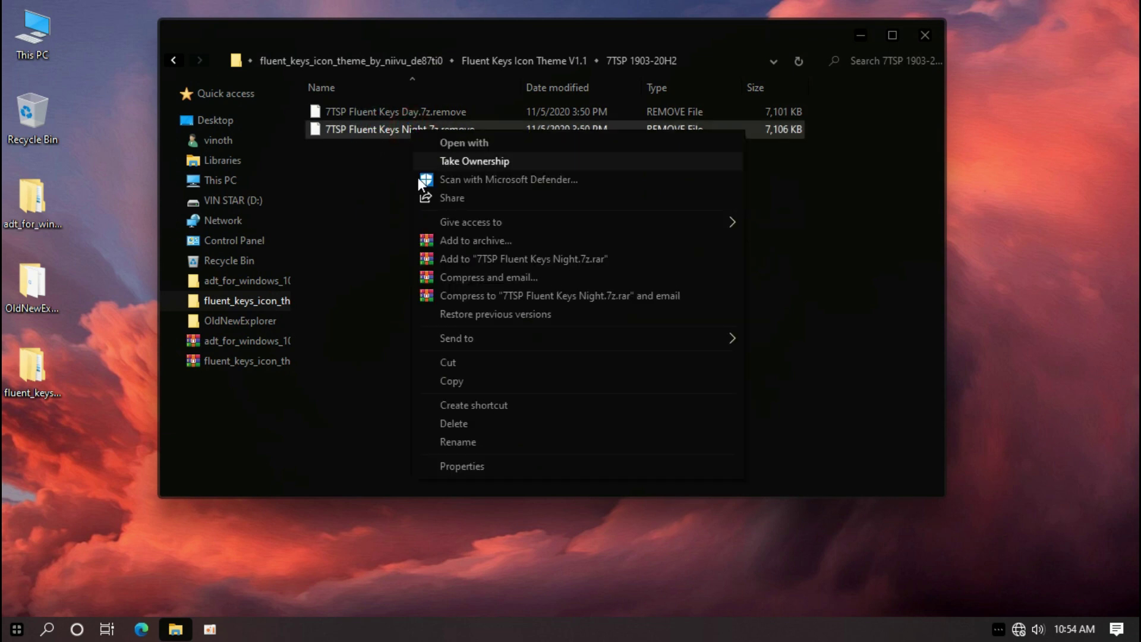
click(447, 442)
click(483, 130)
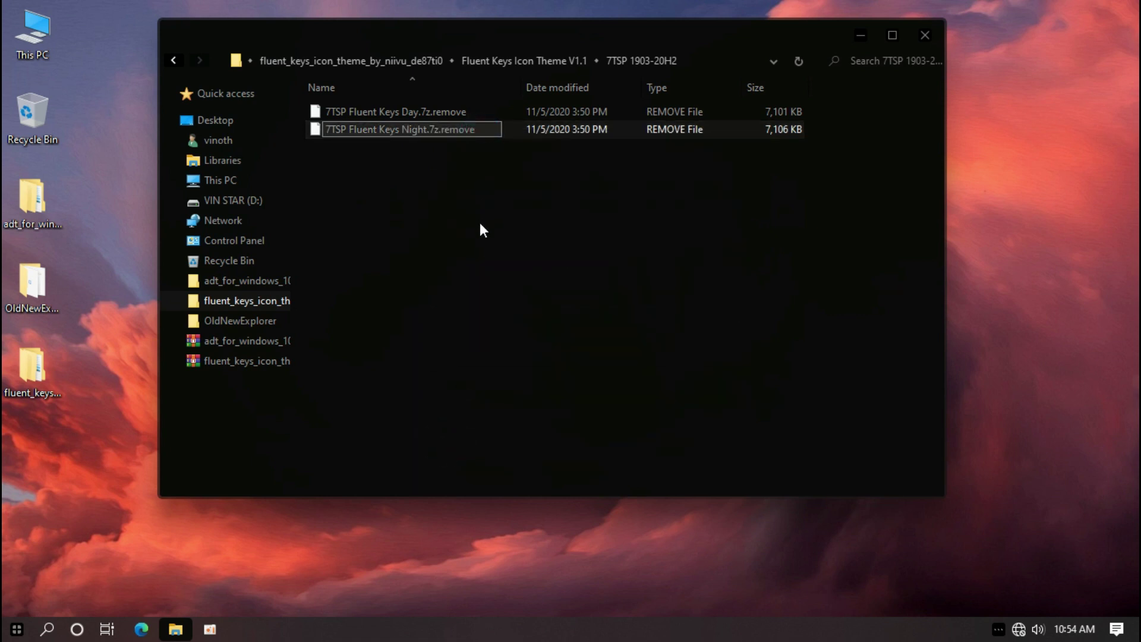
key(BackSpace)
key(BackSpace)
key(BackSpace)
key(BackSpace)
key(BackSpace)
key(BackSpace)
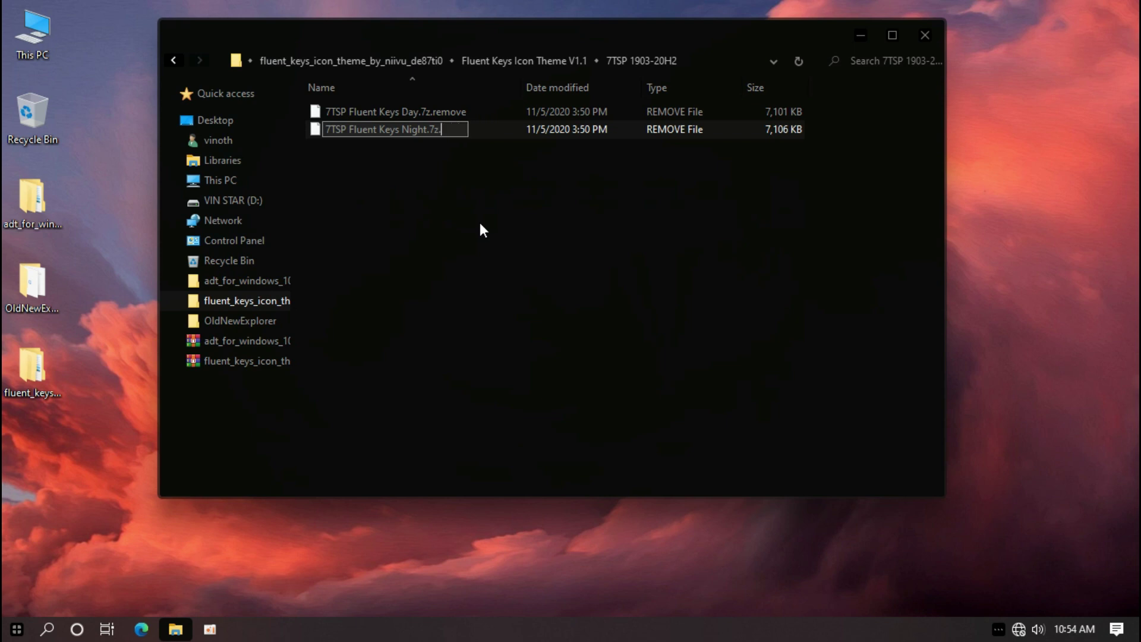
key(BackSpace)
key(Return)
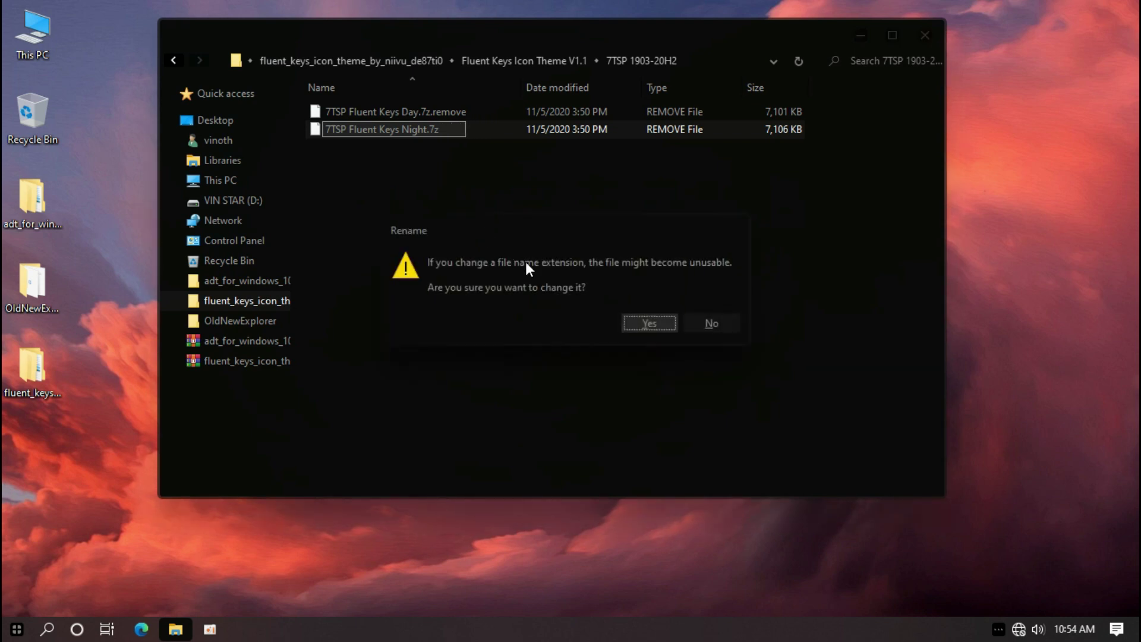
click(633, 324)
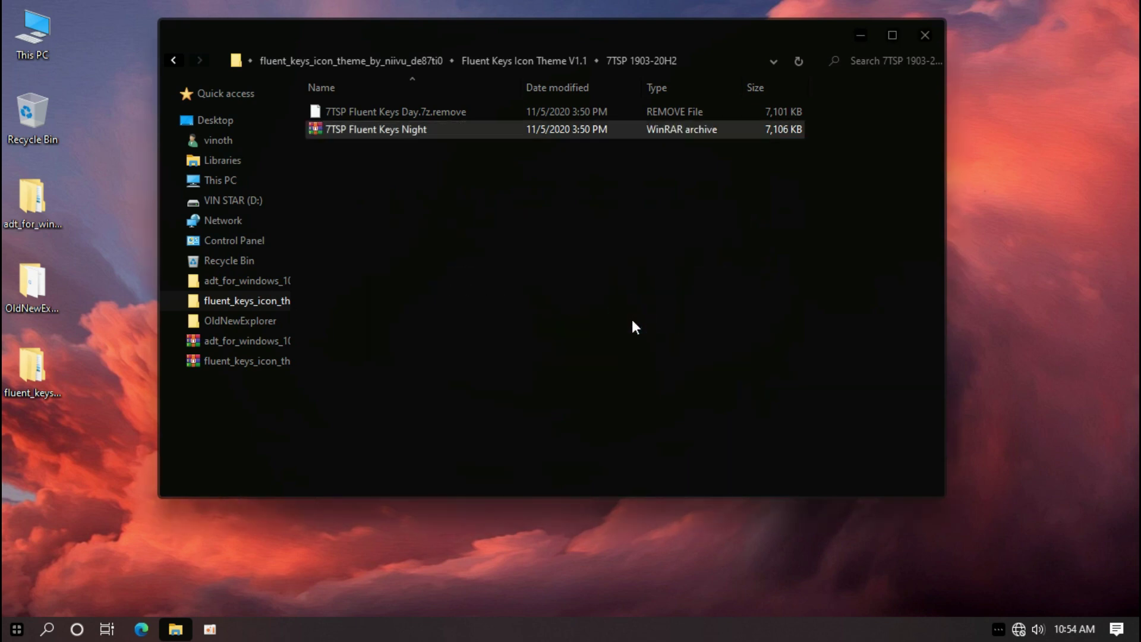
click(925, 35)
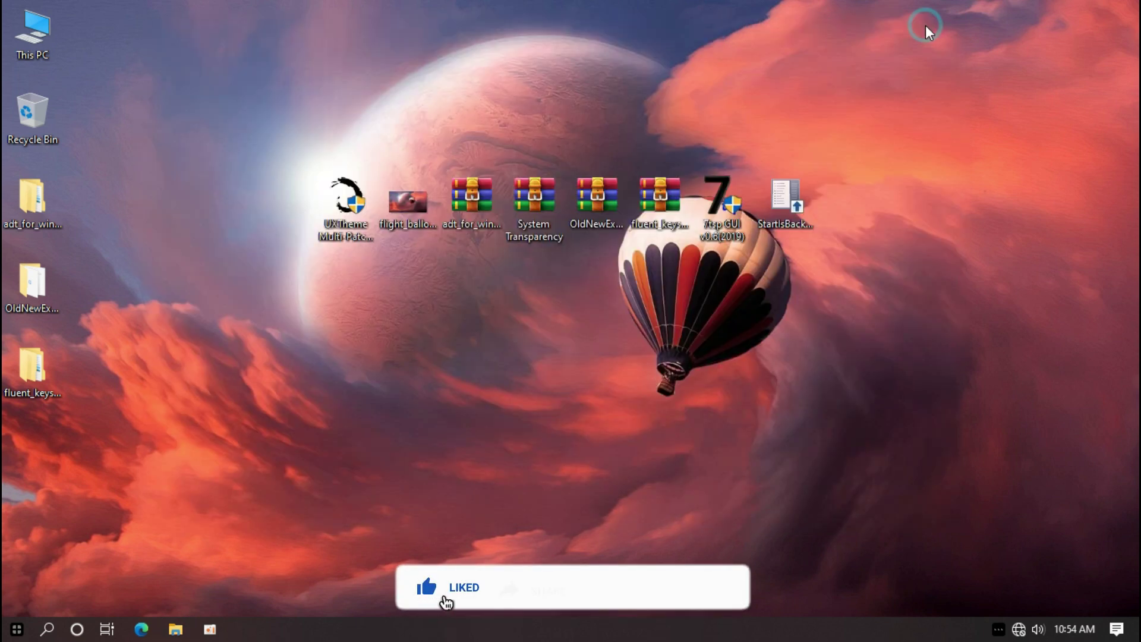
Step: In the 7tsp GUI patcher, add 7TSP Fluent Keys Night from the 7TSP 1903-20H2 folder as a custom pack, overwriting the existing one
double_click(717, 196)
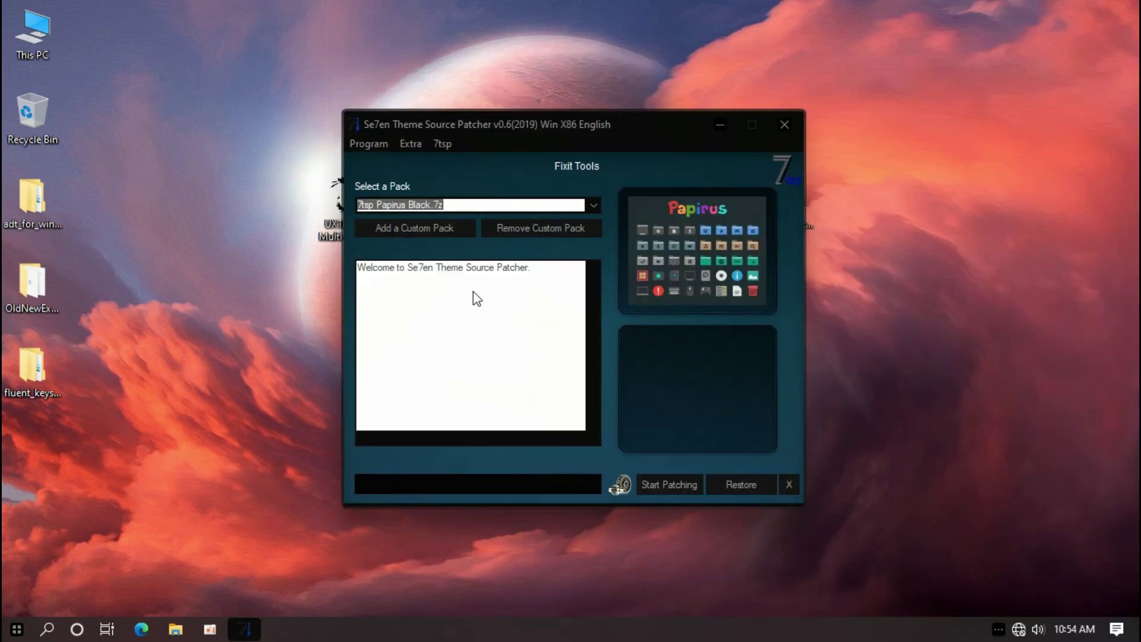
click(424, 233)
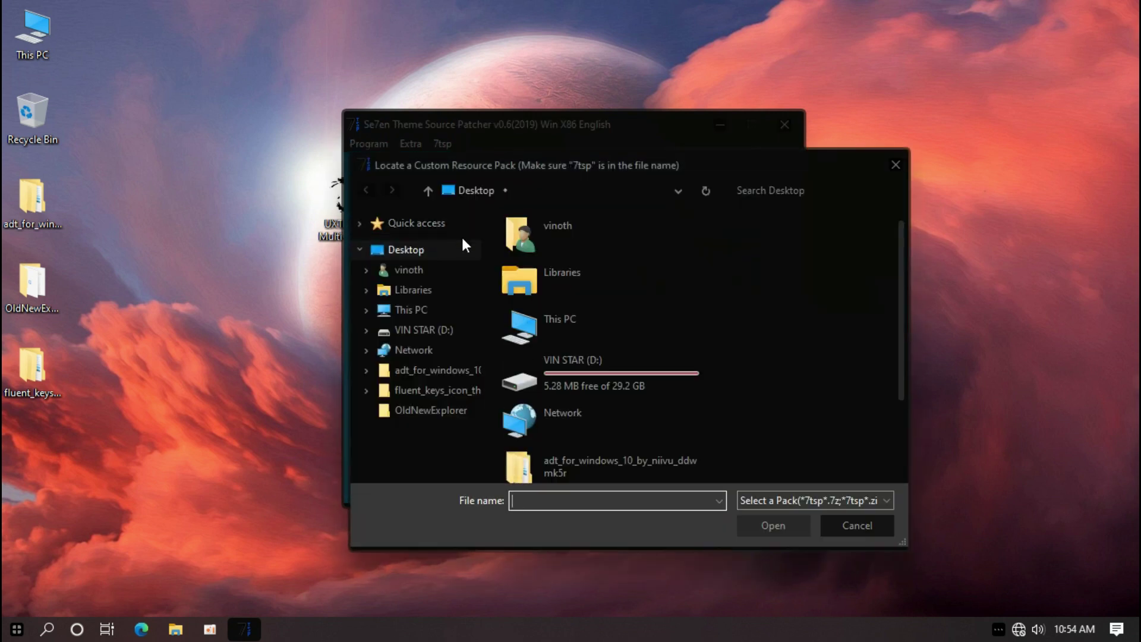
click(409, 250)
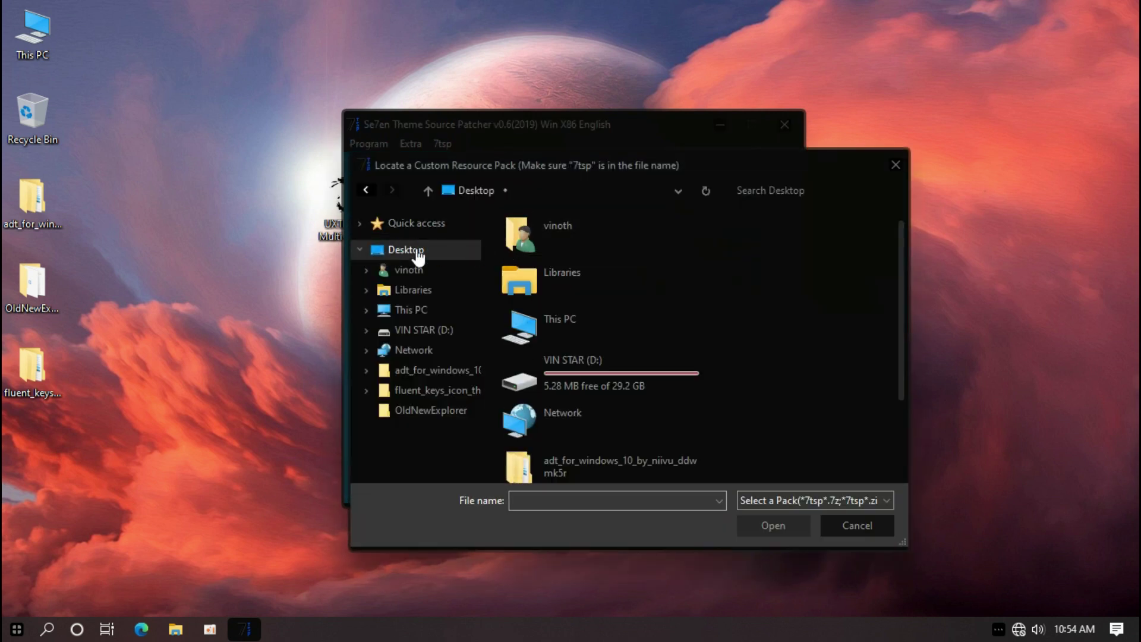
scroll(609, 264, down, 2)
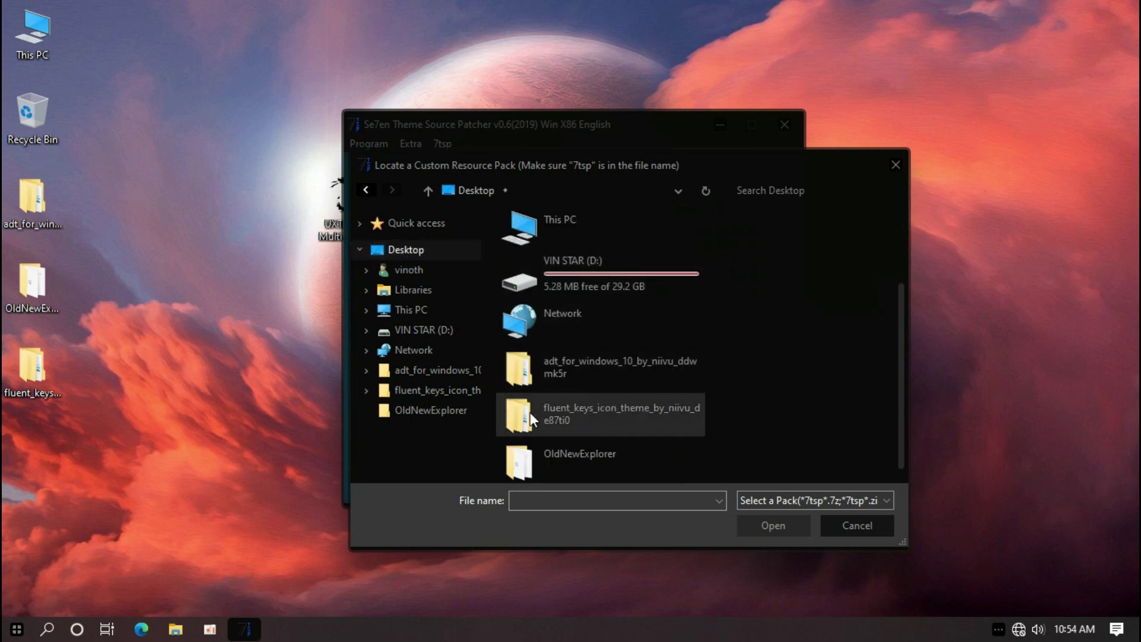
double_click(601, 420)
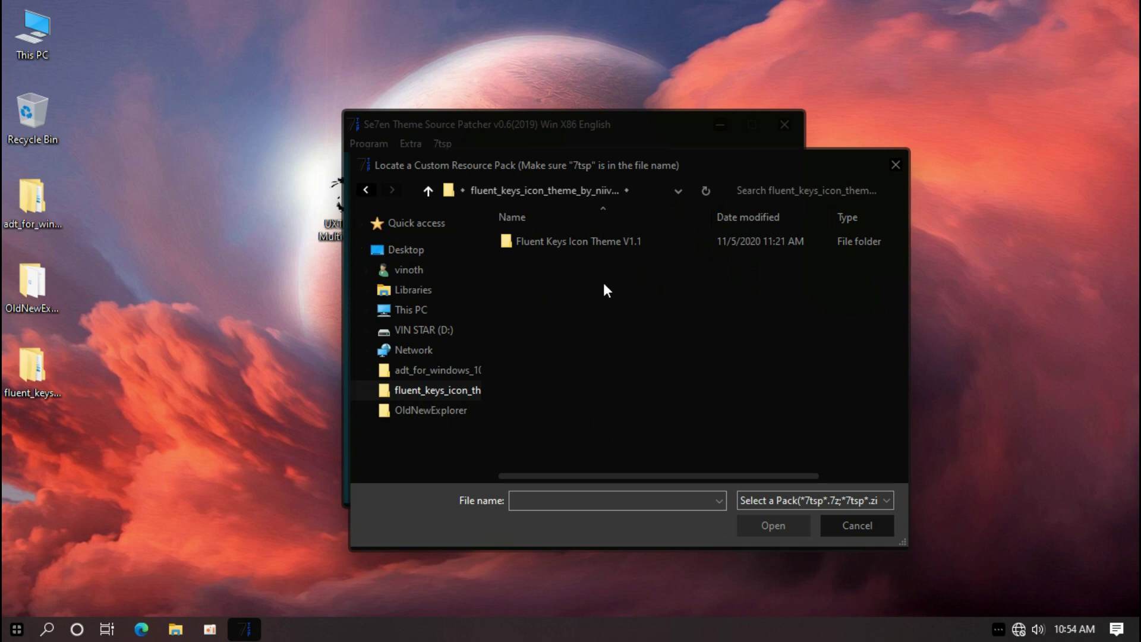
double_click(584, 240)
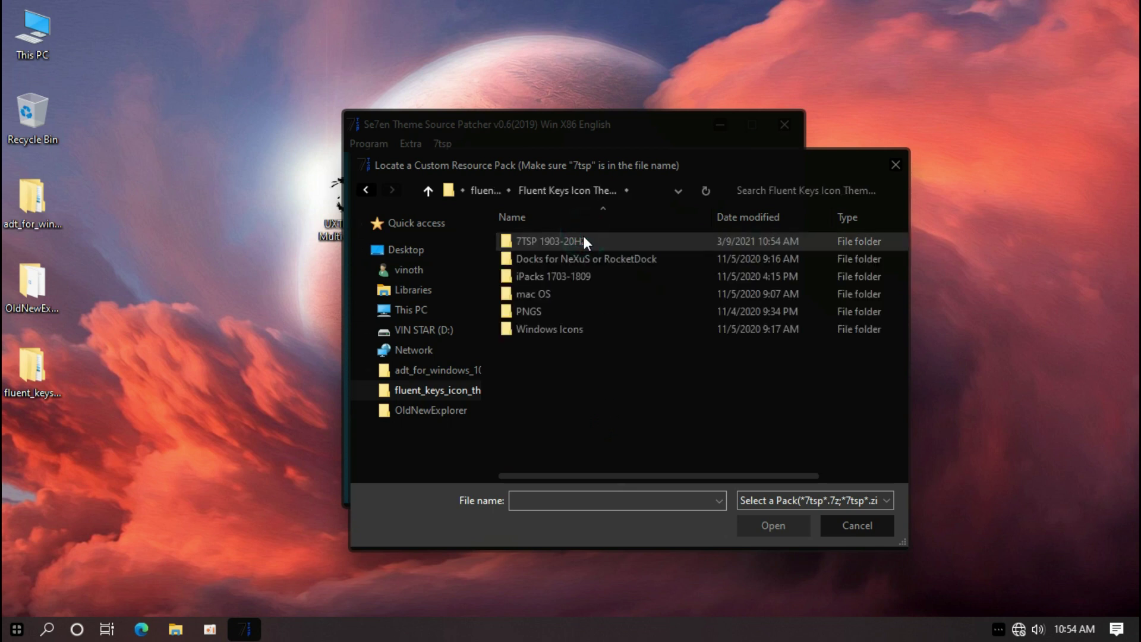
double_click(544, 237)
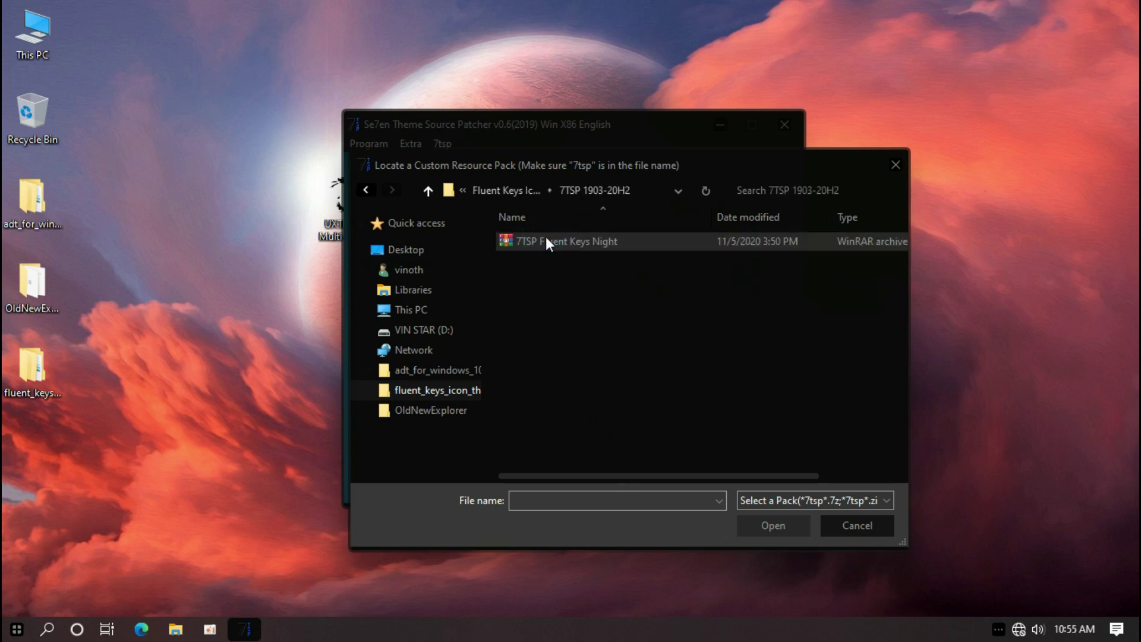
double_click(545, 243)
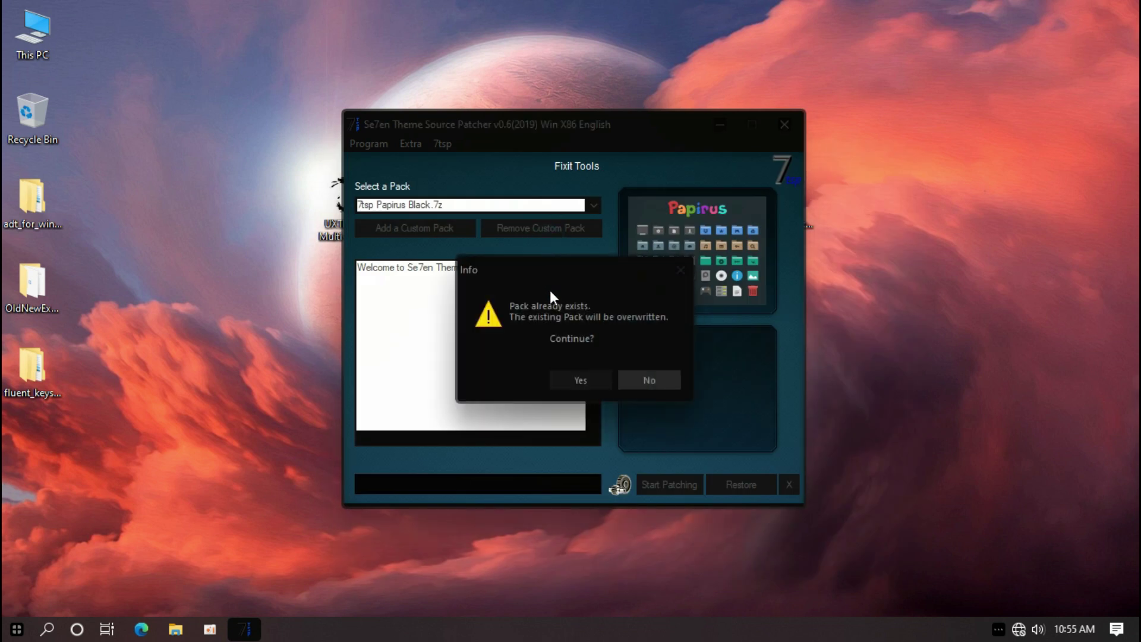
click(569, 379)
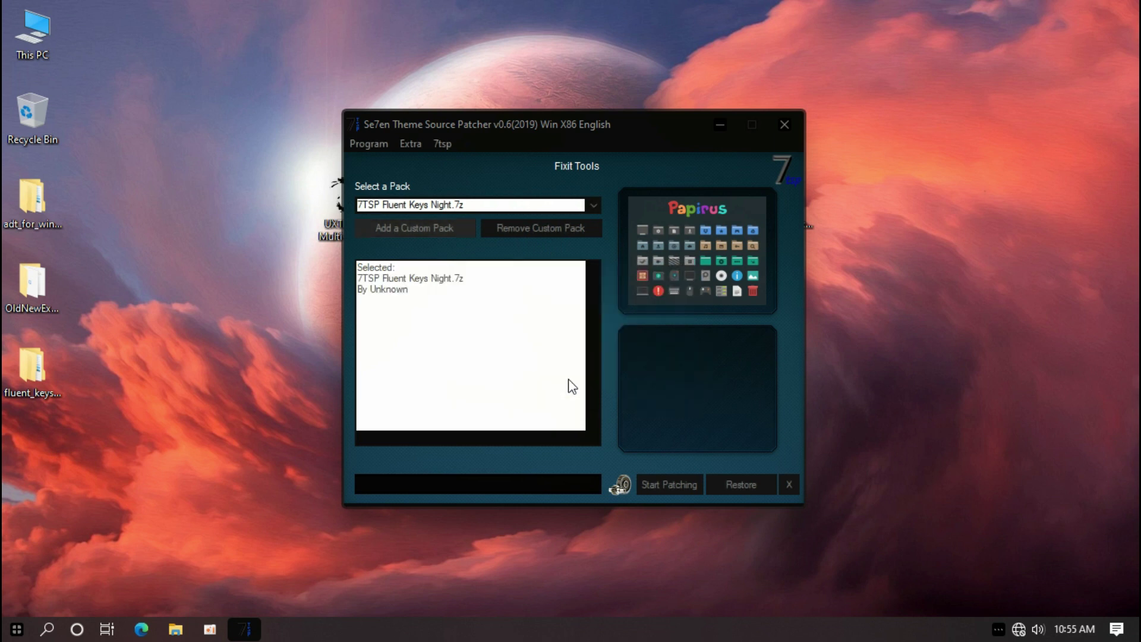
Step: Patch the system with the 7TSP Fluent Keys Night.7z icon pack and dismiss the completion notice
click(671, 485)
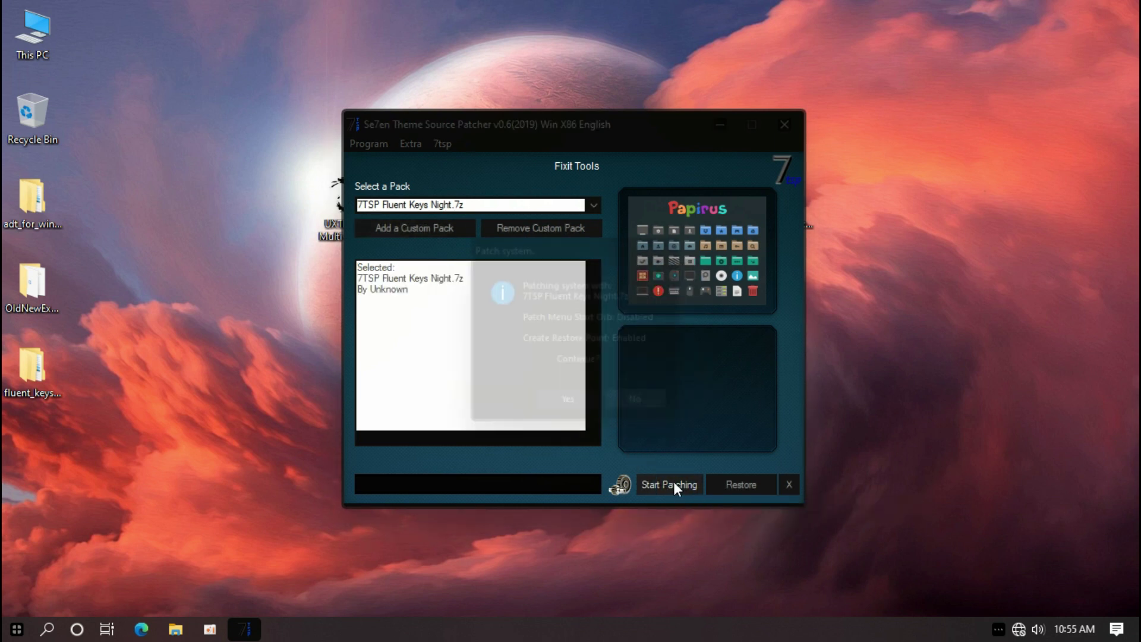
click(572, 406)
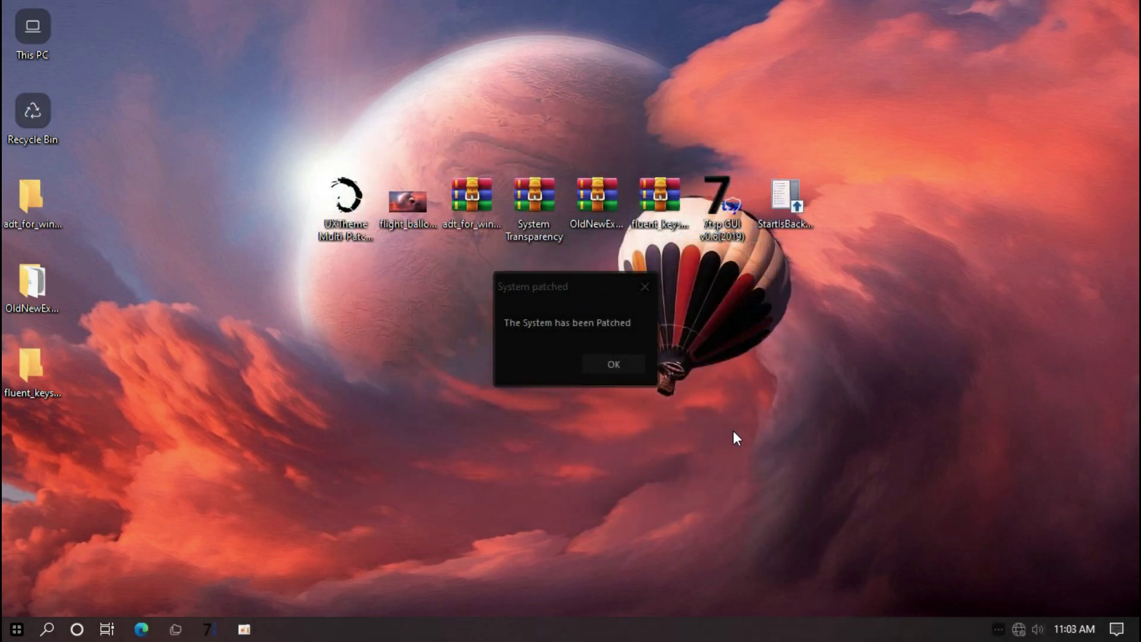
click(600, 366)
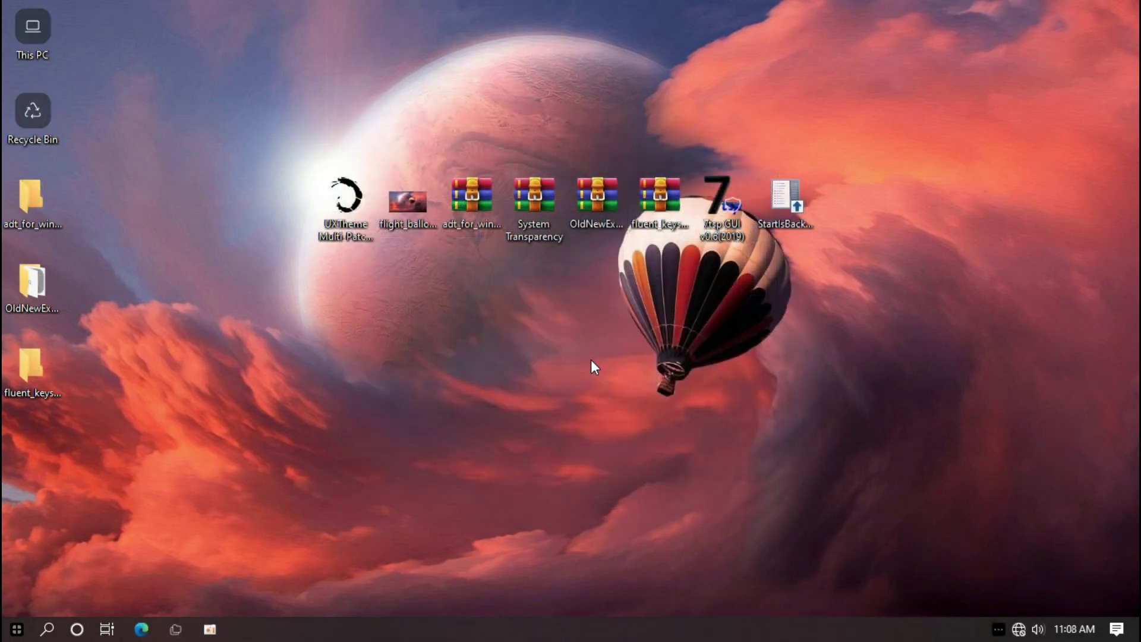
Step: Open This PC and Local Disk (C:) to examine the new drive and folder icons
double_click(40, 35)
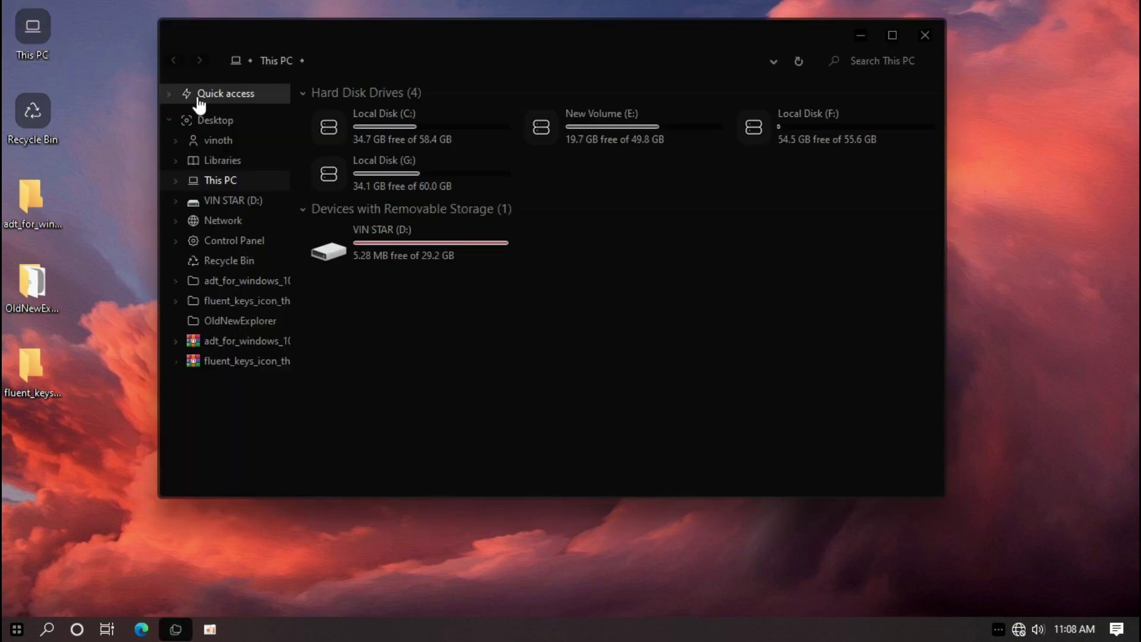
double_click(355, 123)
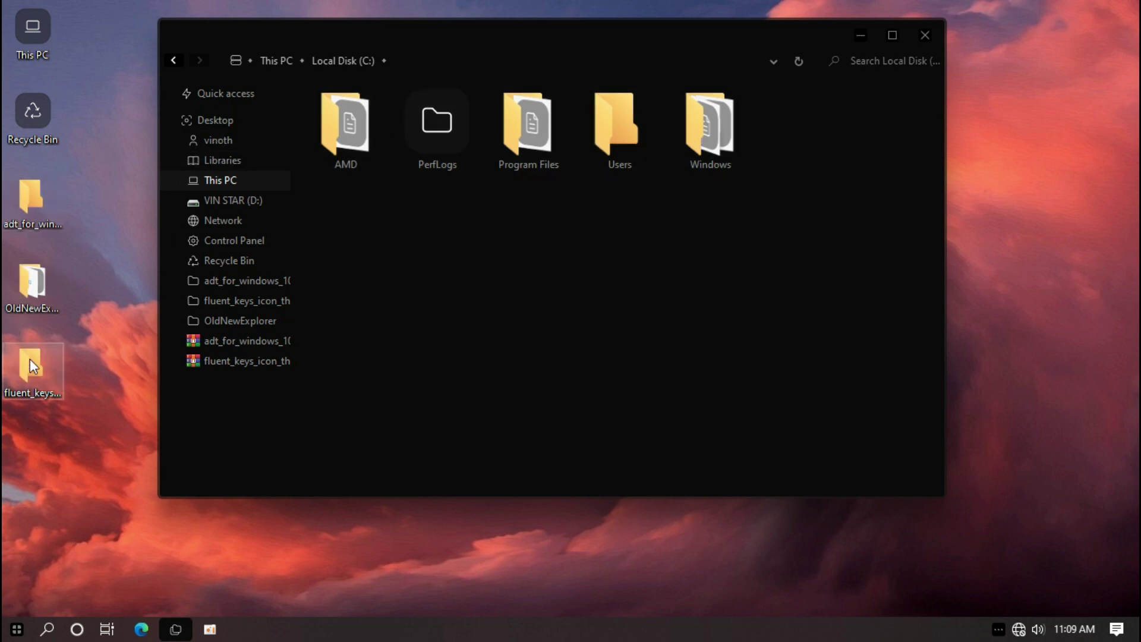
Step: Turn off Show thumbnails instead of icons in This PC's advanced performance settings and check the folder icons in Local Disk (C:)
click(174, 59)
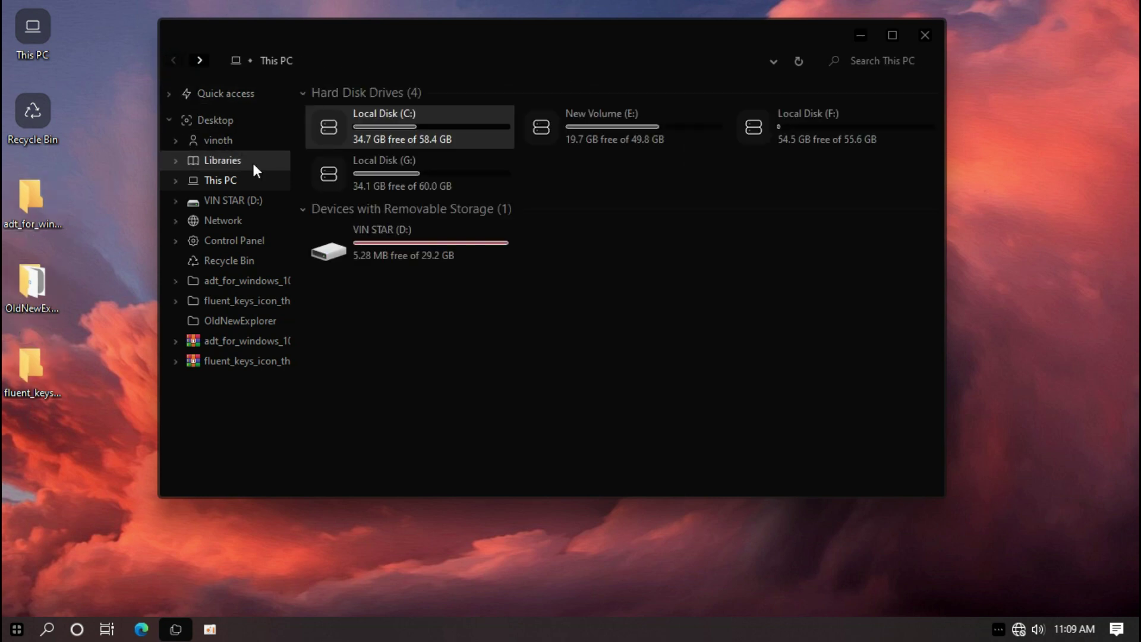
right_click(351, 303)
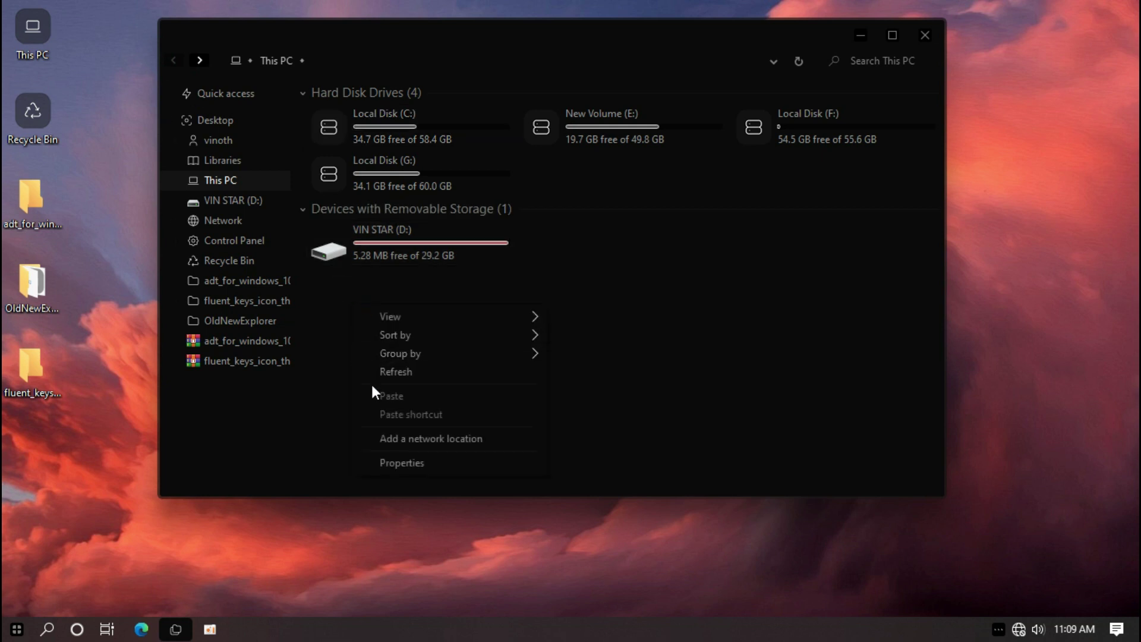
click(394, 464)
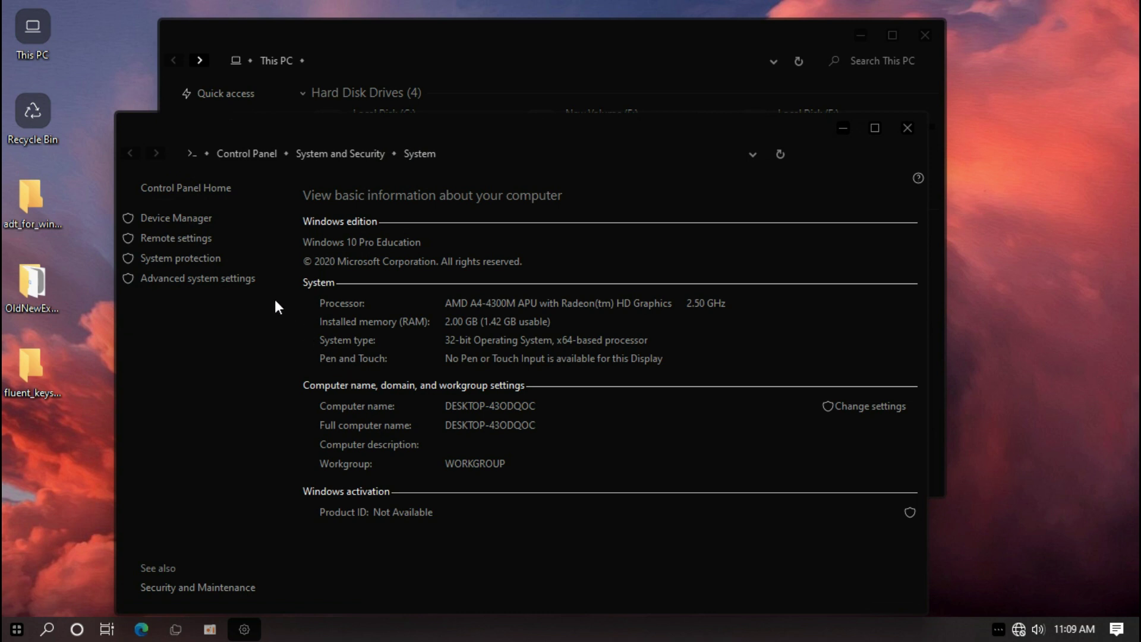
click(188, 281)
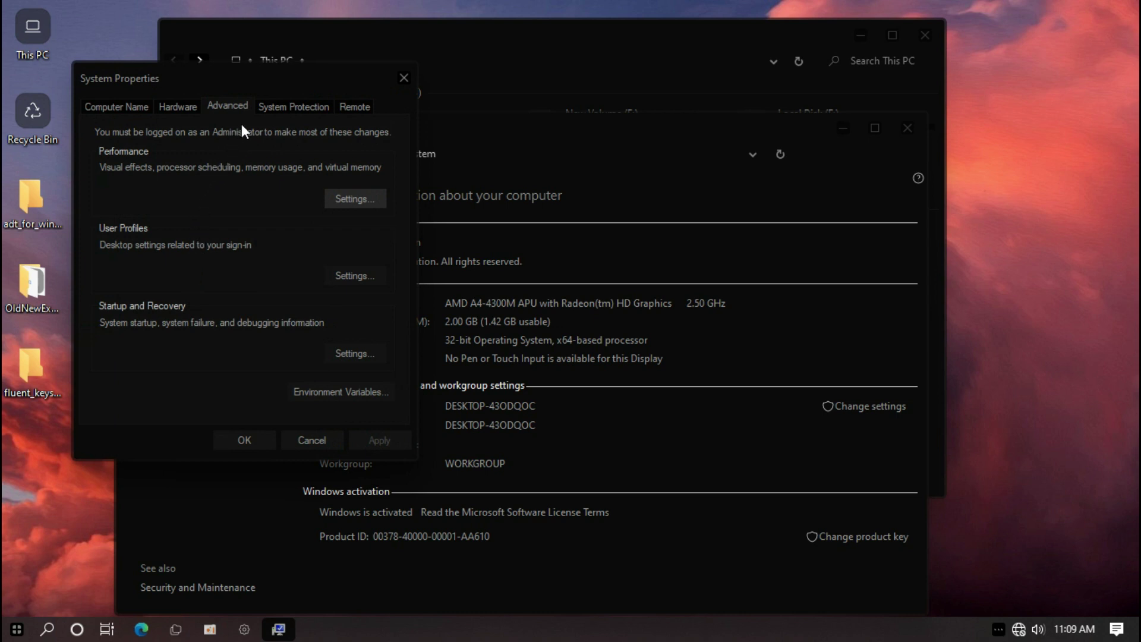
click(349, 197)
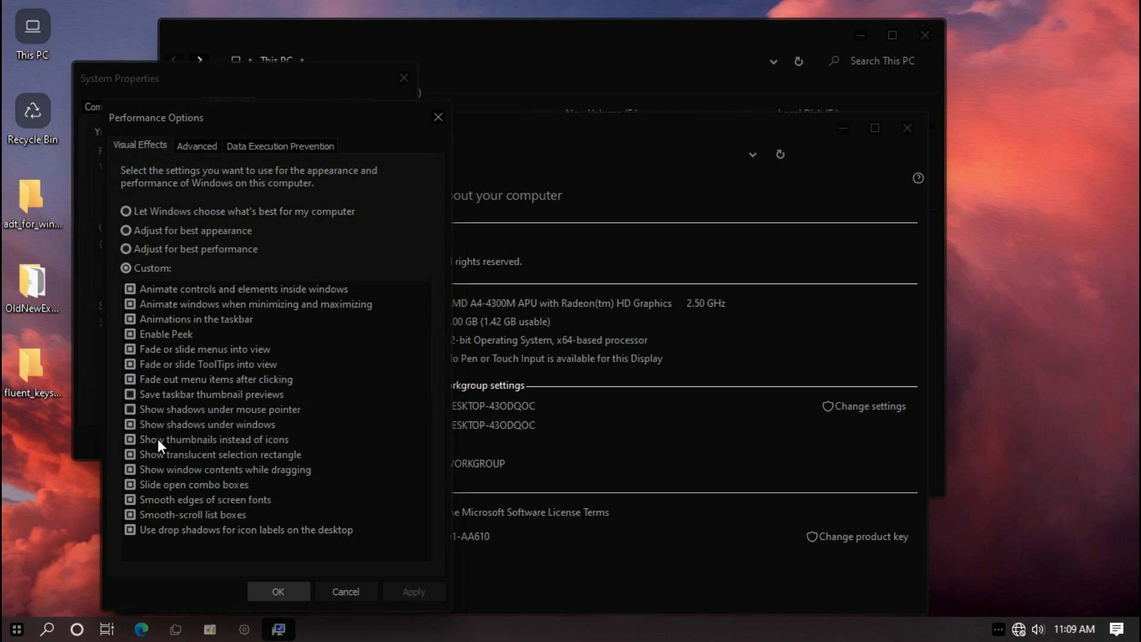
click(131, 439)
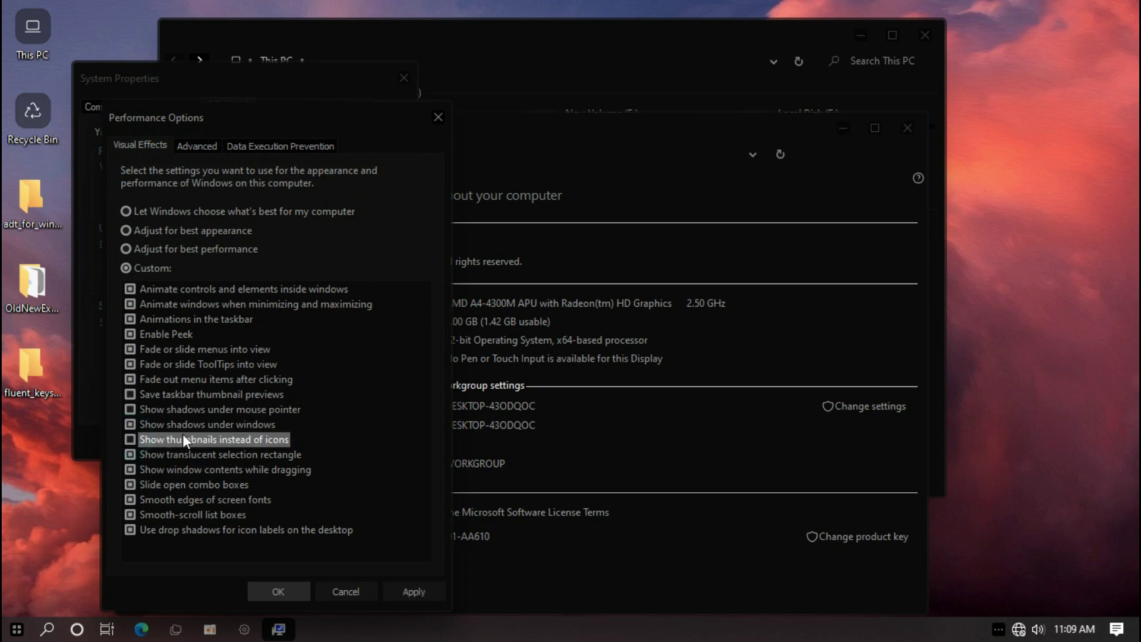
click(290, 591)
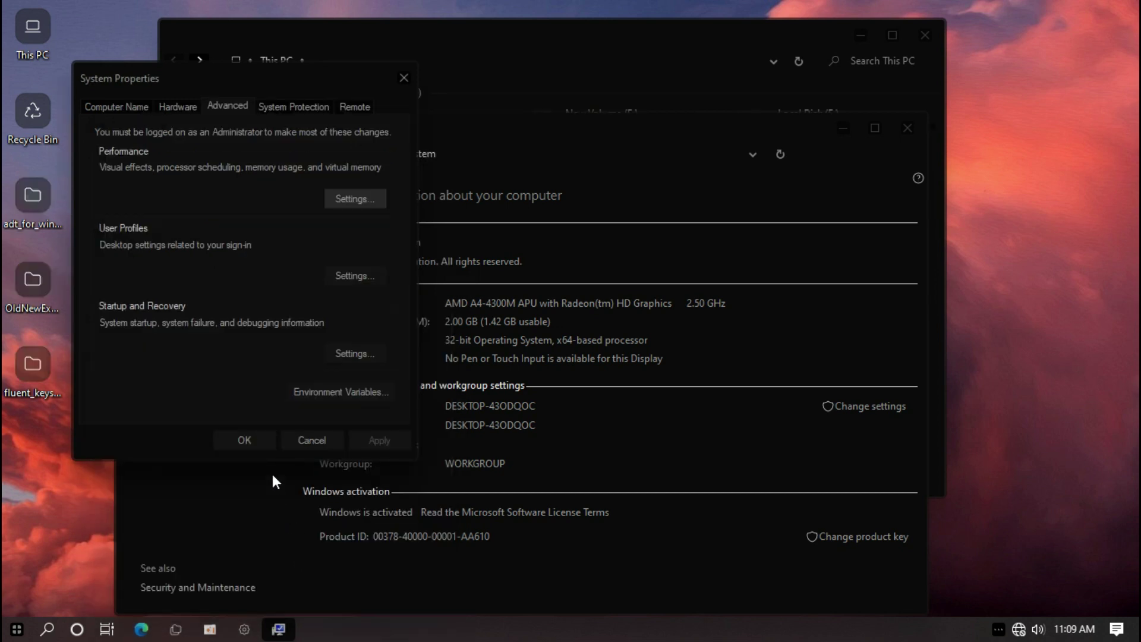
click(253, 441)
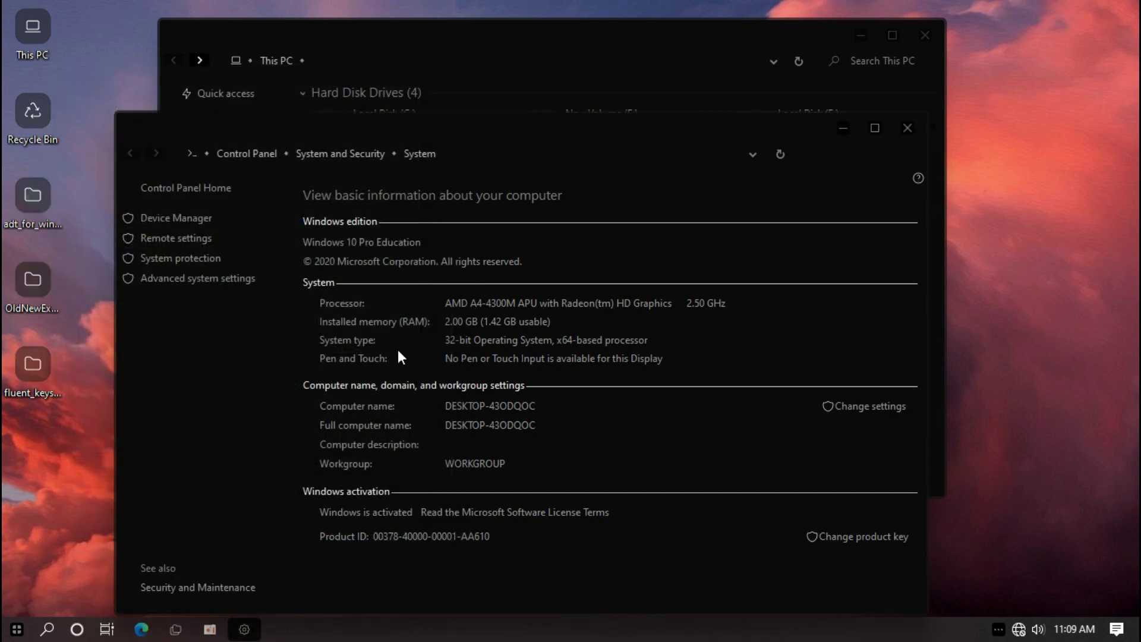
click(906, 129)
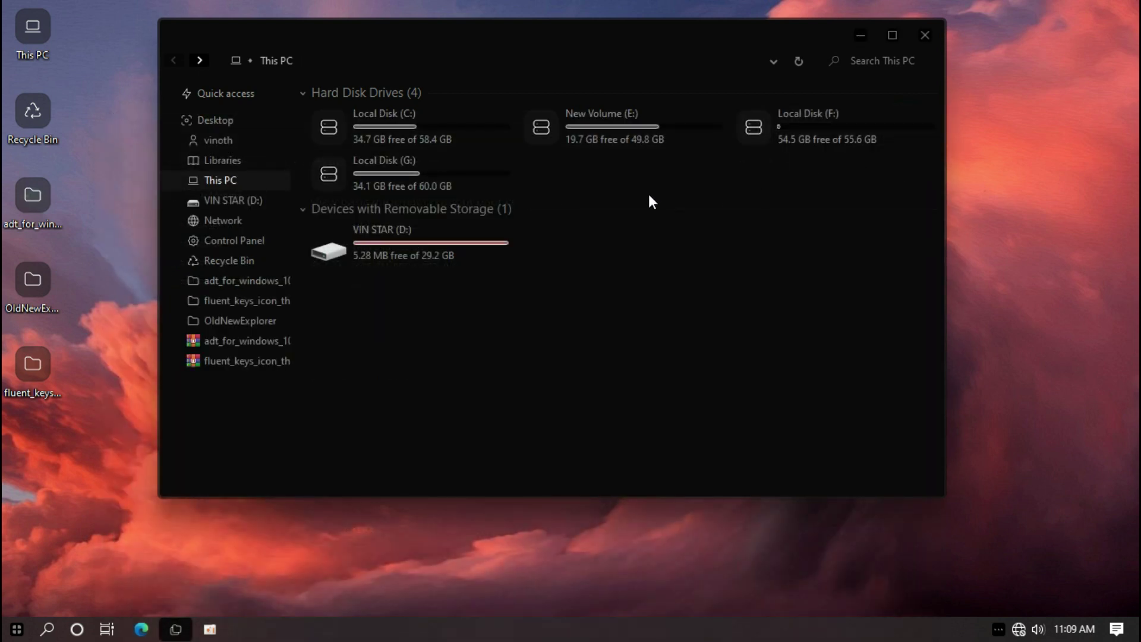
double_click(392, 126)
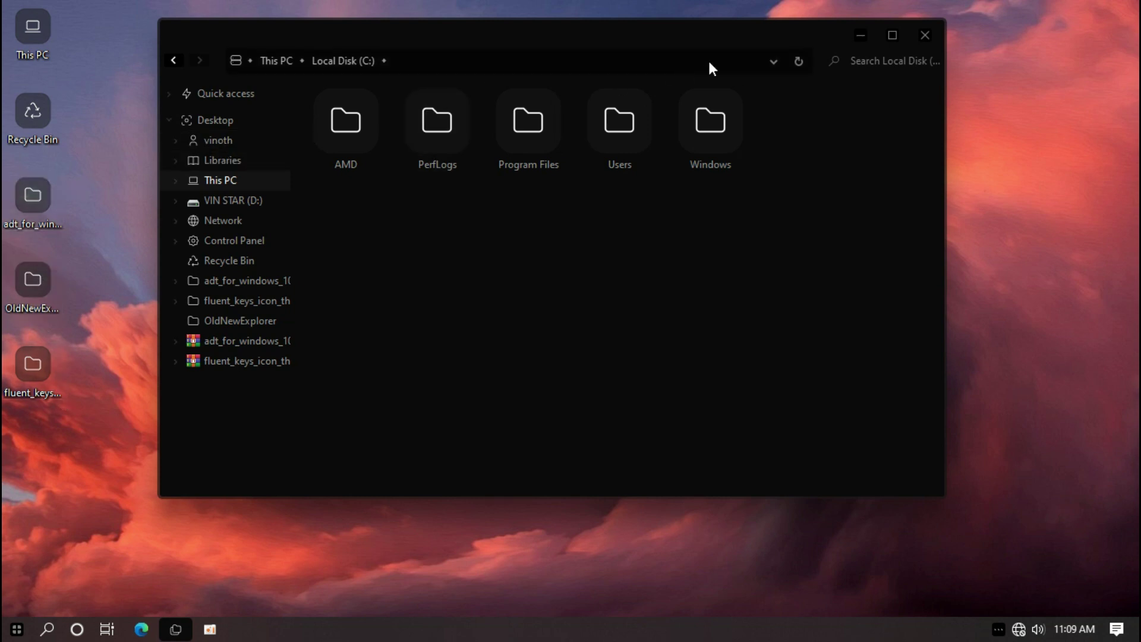
click(925, 35)
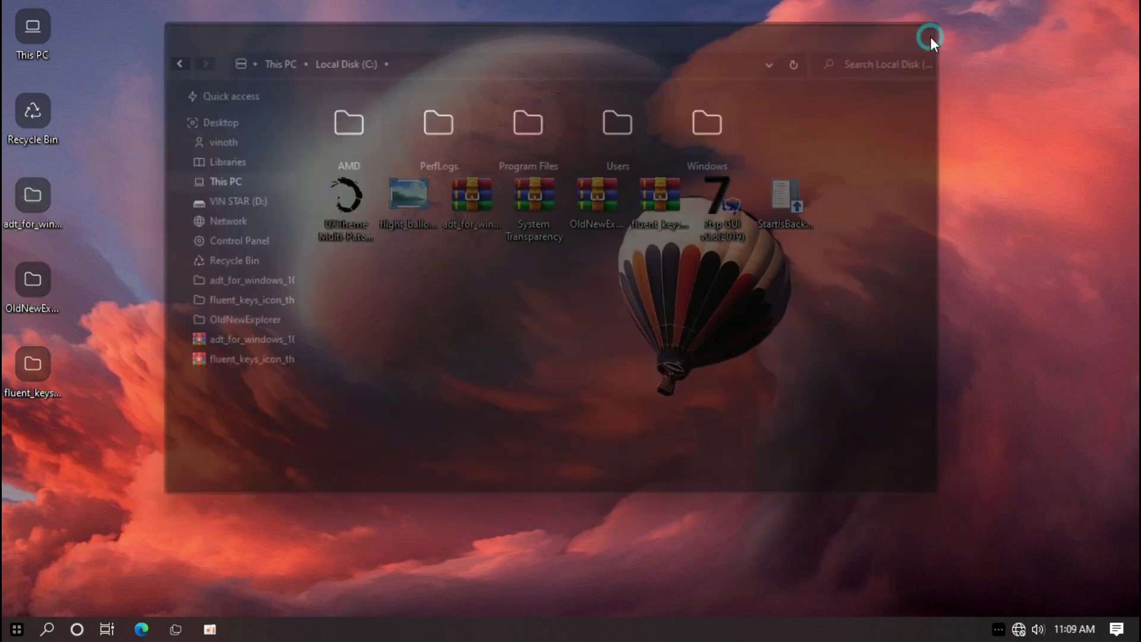
Step: Install StartIsBack for everyone in the C:\Program Files\StartIsBack\ folder
double_click(790, 193)
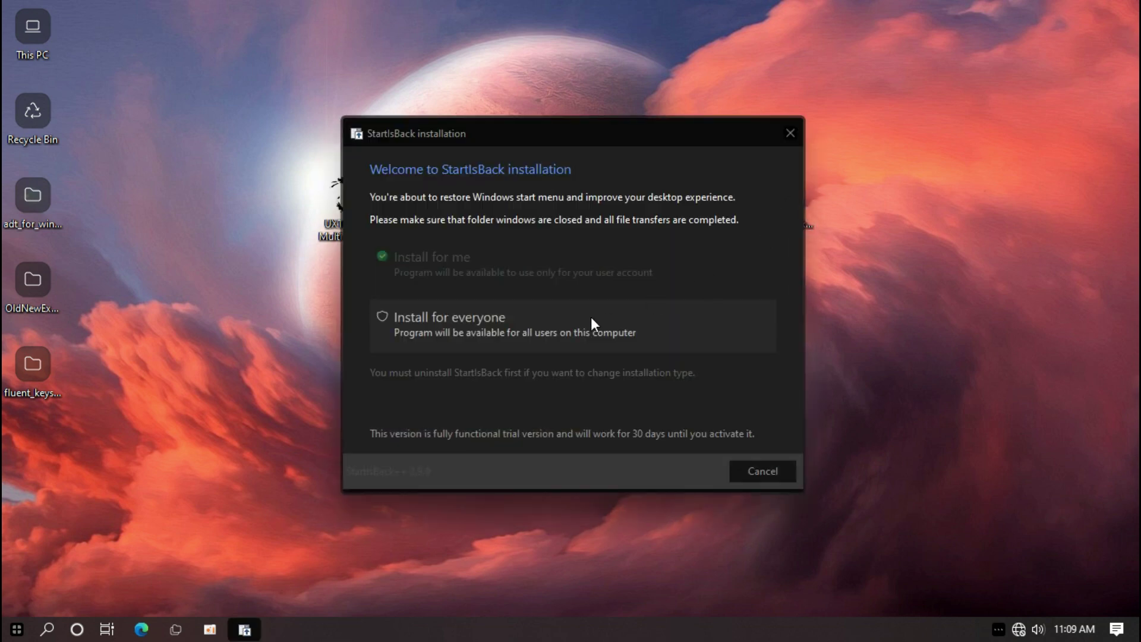
click(553, 335)
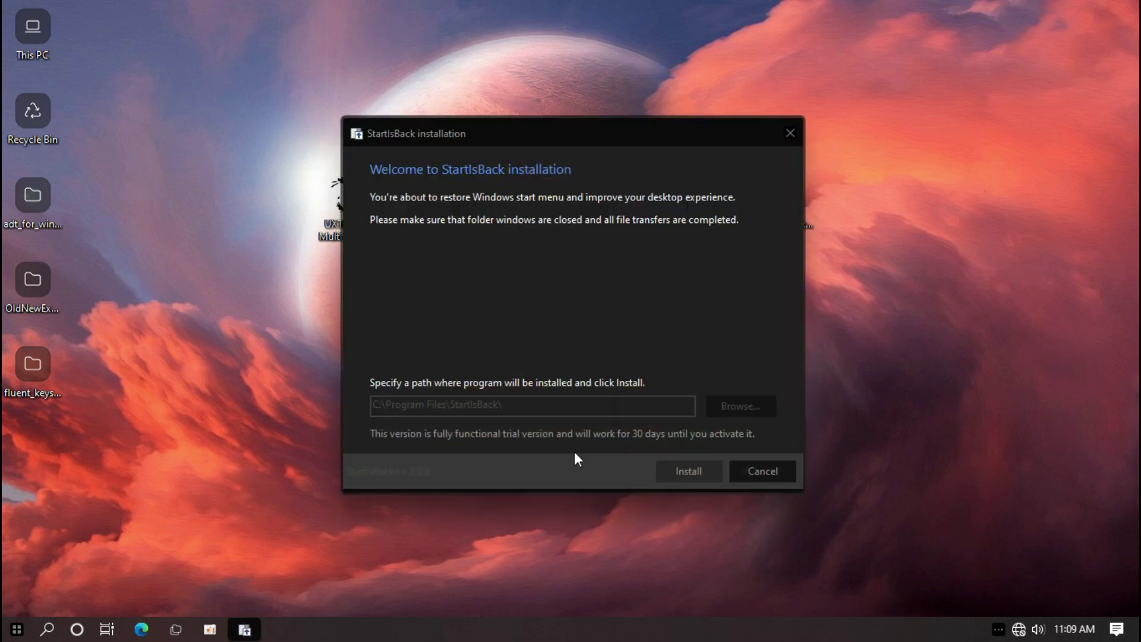
click(672, 468)
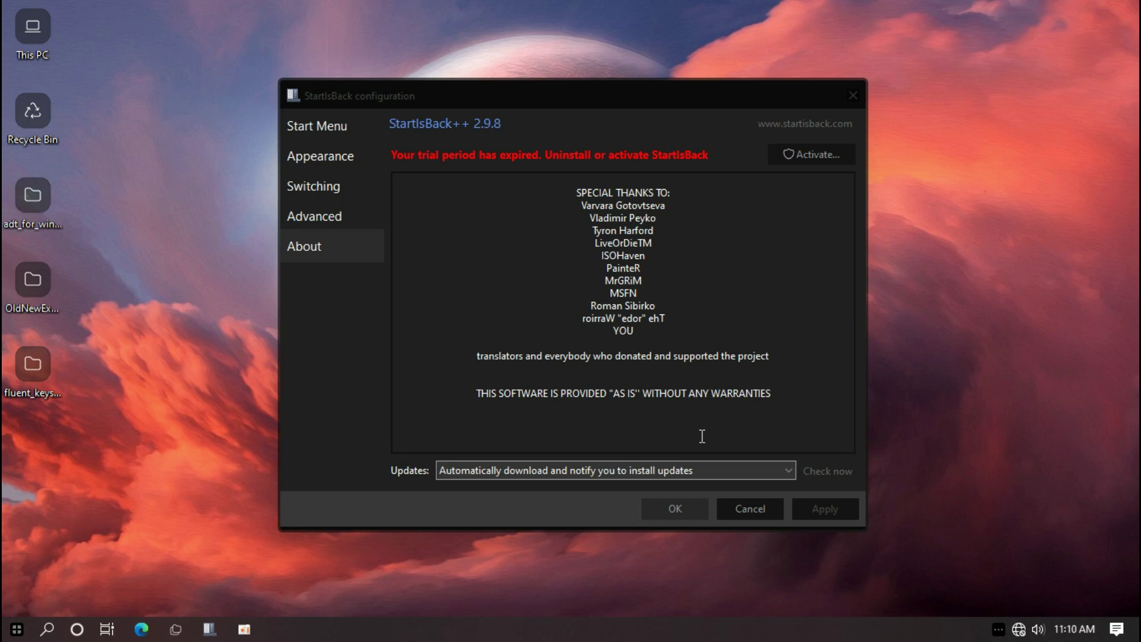
Step: Choose the ADT WIN start menu style in StartIsBack, enable custom taskbar coloring in black and apply it
click(338, 163)
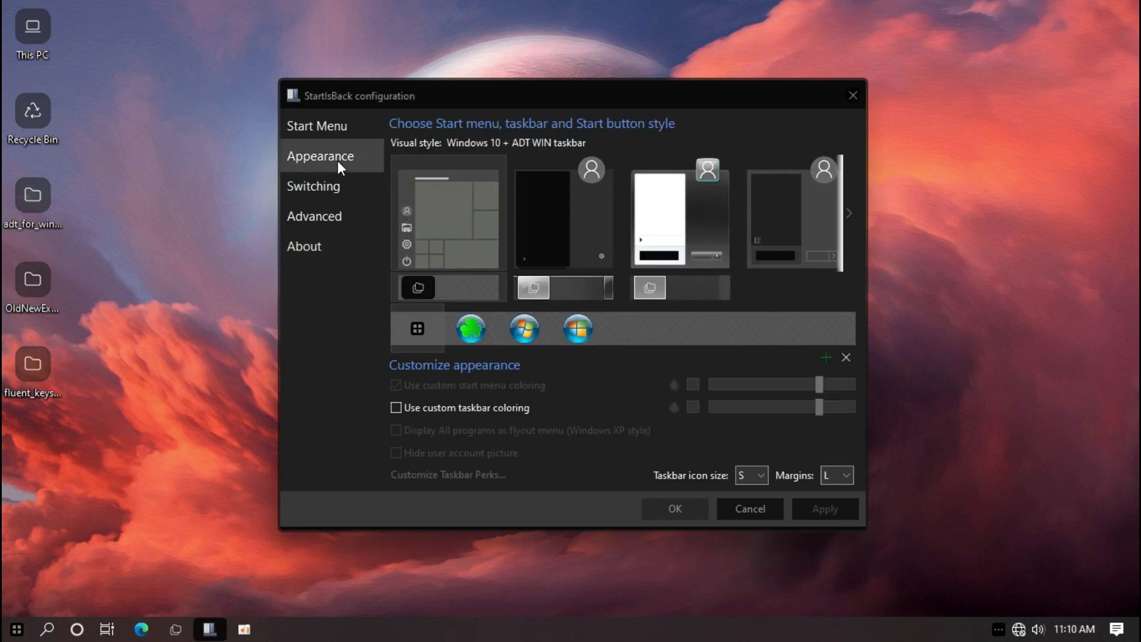
click(587, 223)
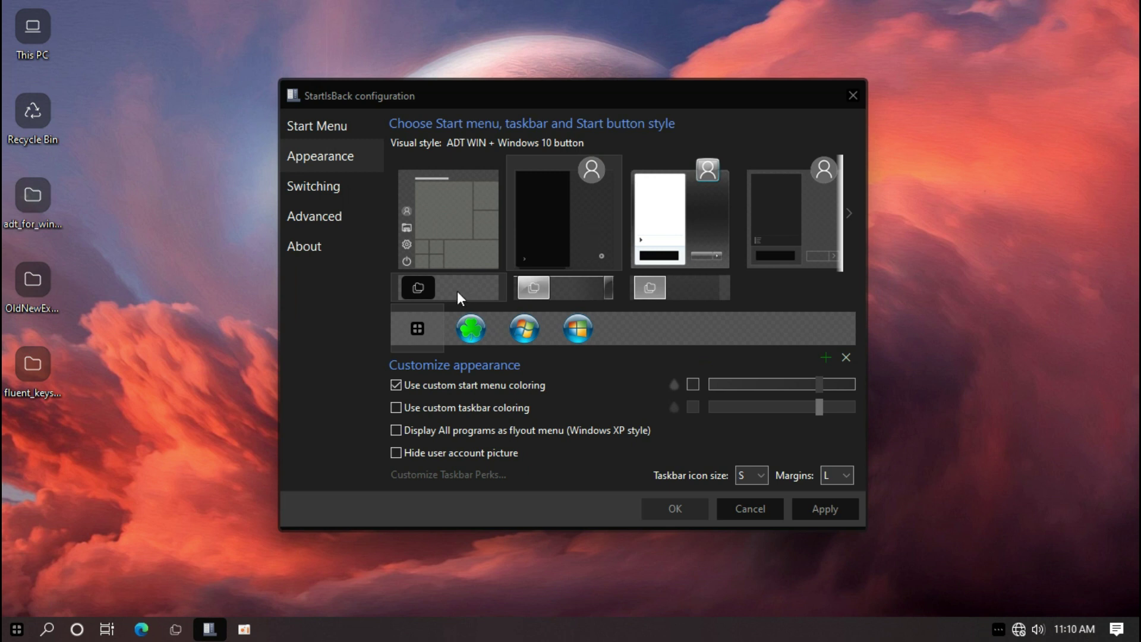
click(396, 408)
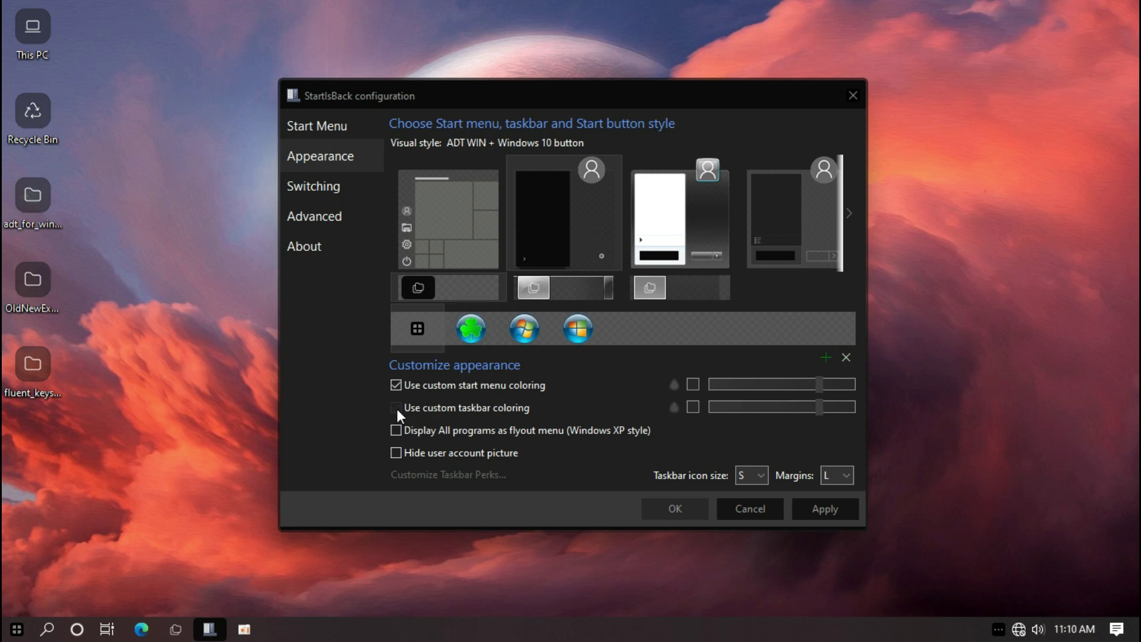
click(694, 407)
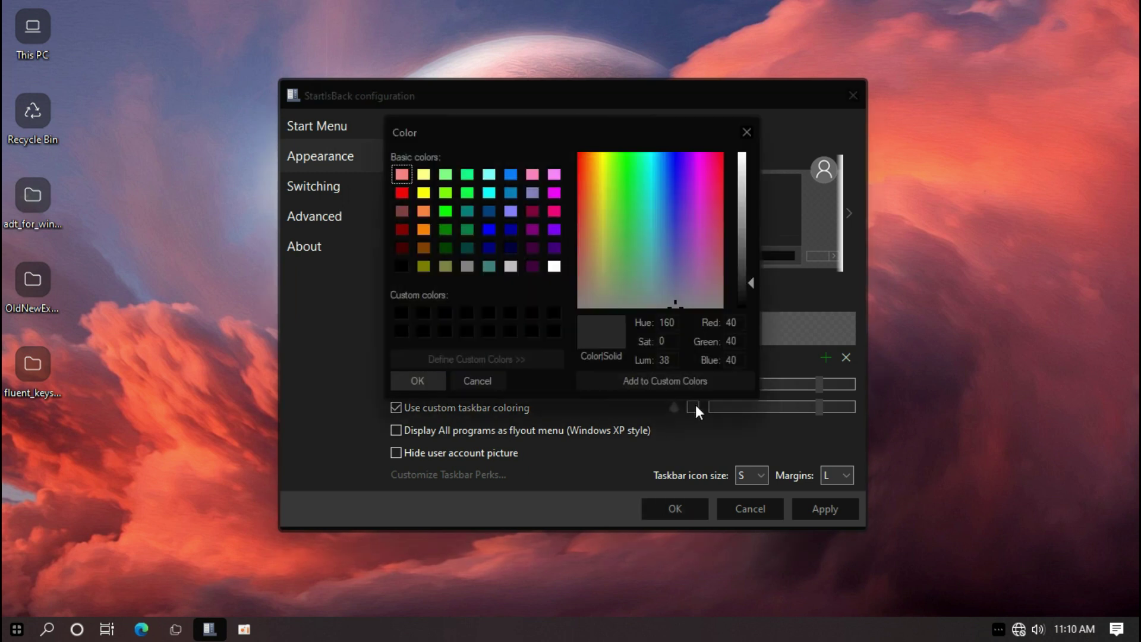
click(400, 267)
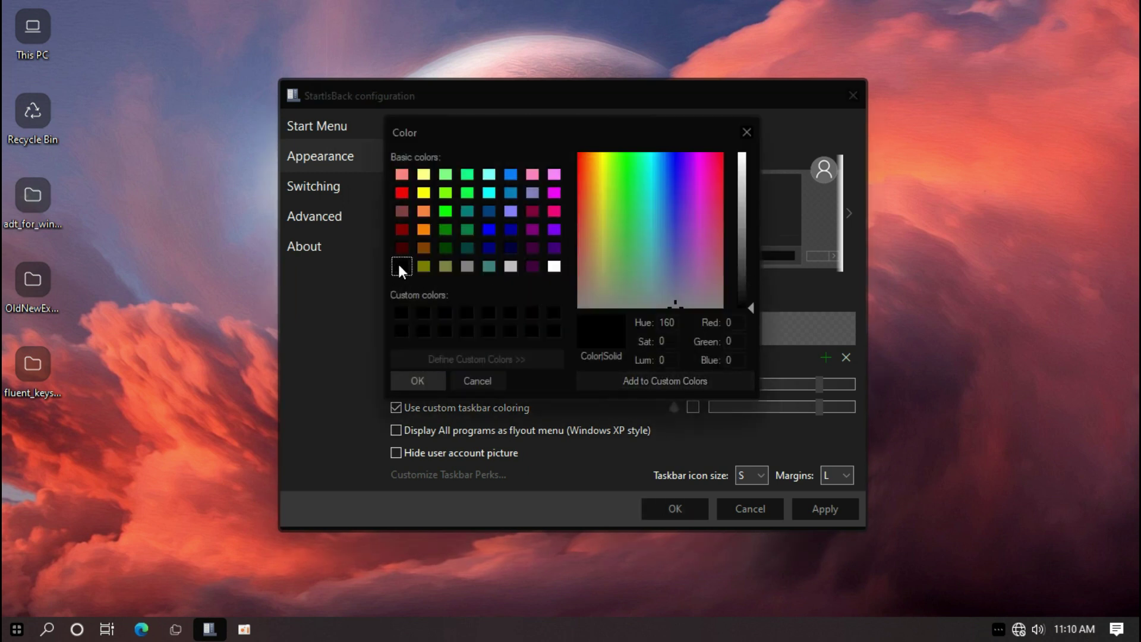
click(421, 381)
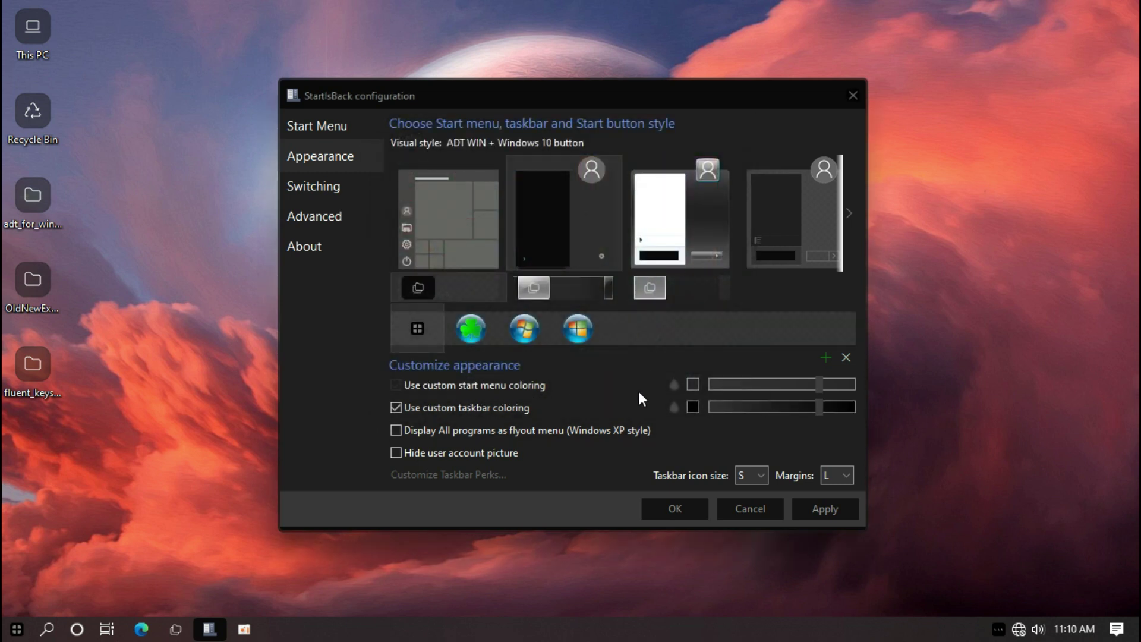
click(815, 502)
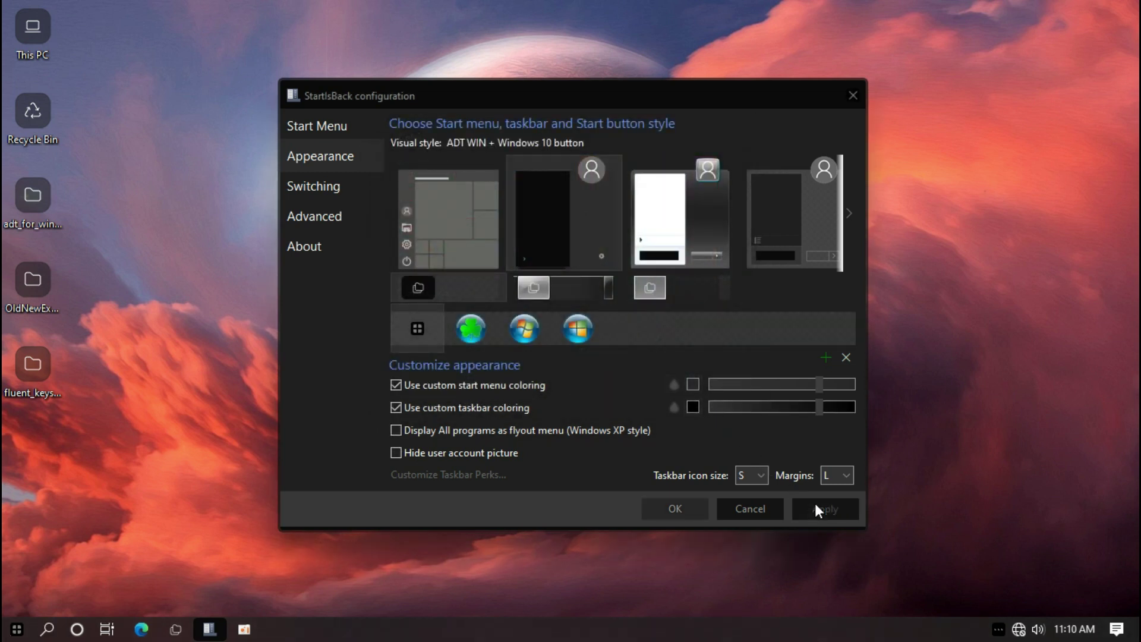
Step: Raise the custom taskbar color's opacity to the maximum, apply it and close the StartIsBack configuration
drag(818, 406, 851, 406)
click(837, 504)
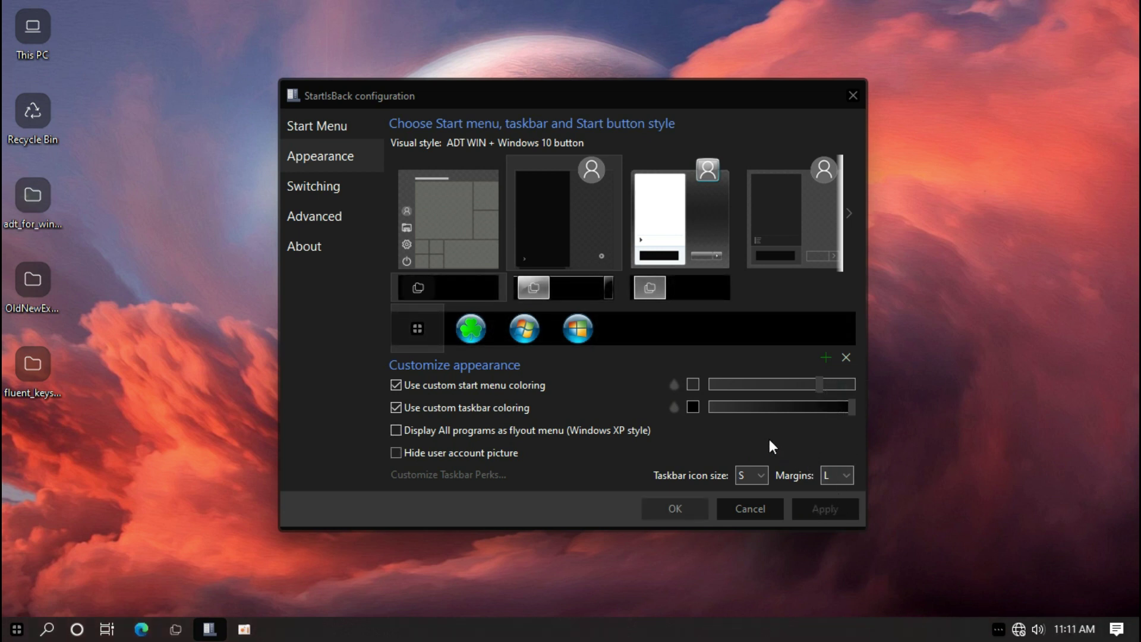
click(675, 510)
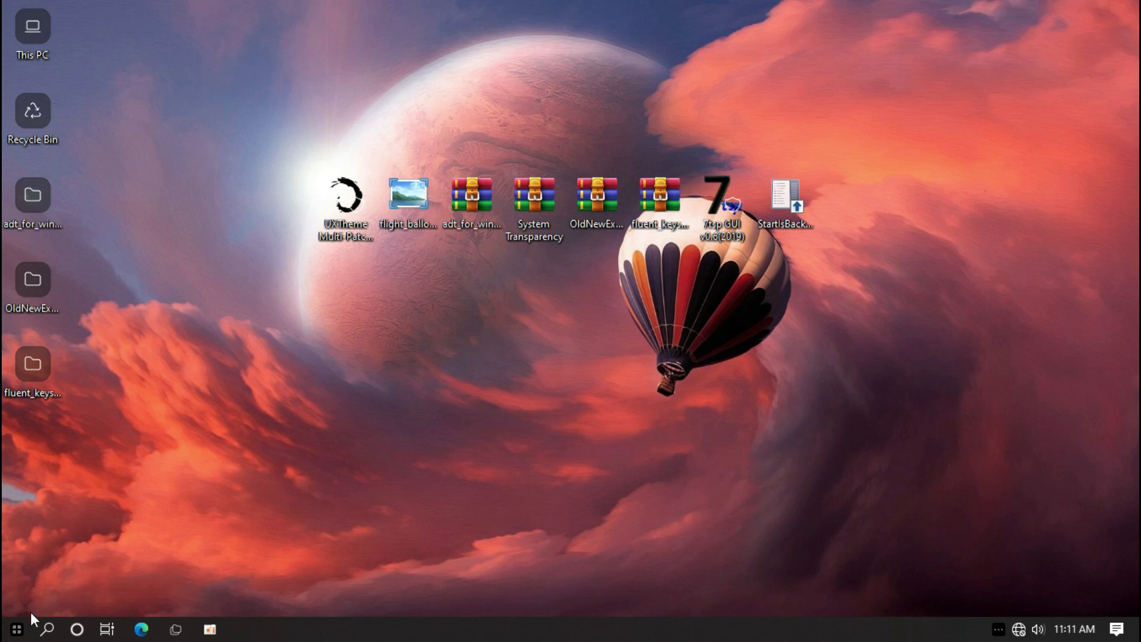
Step: Reopen the StartIsBack configuration and enable Centered task icons in the Taskbar Perks of the appearance settings
right_click(17, 633)
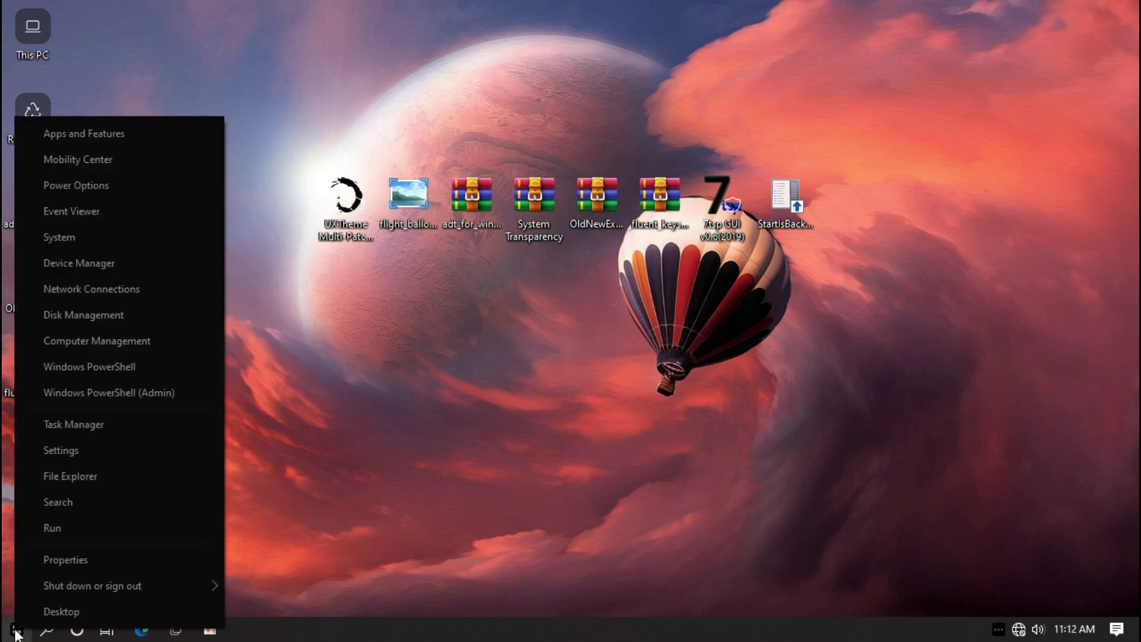
click(51, 558)
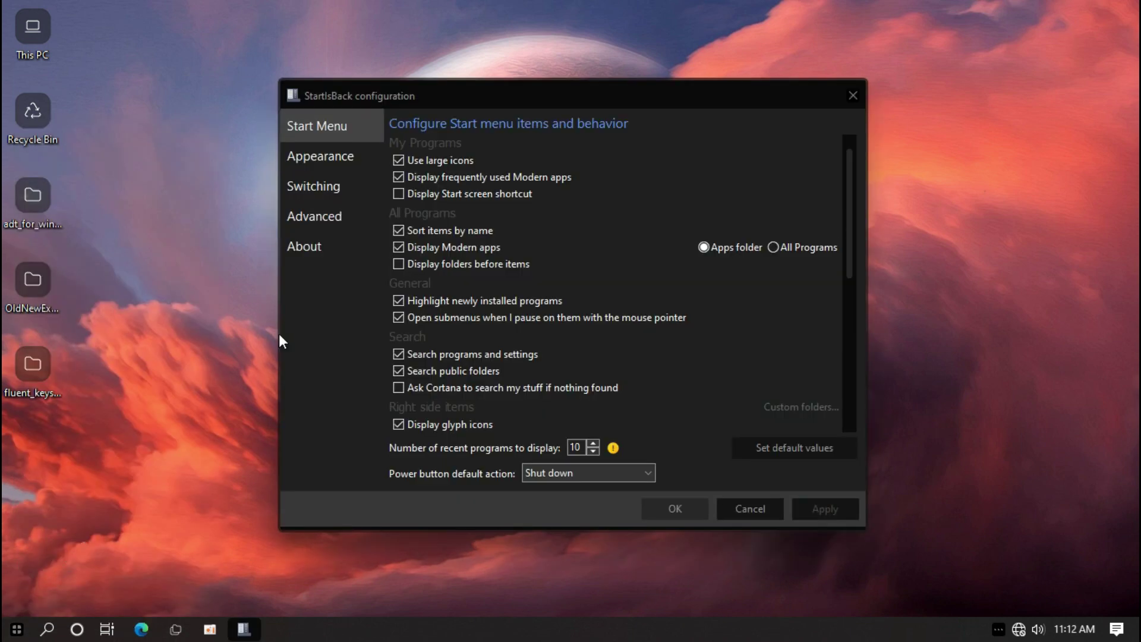
click(324, 155)
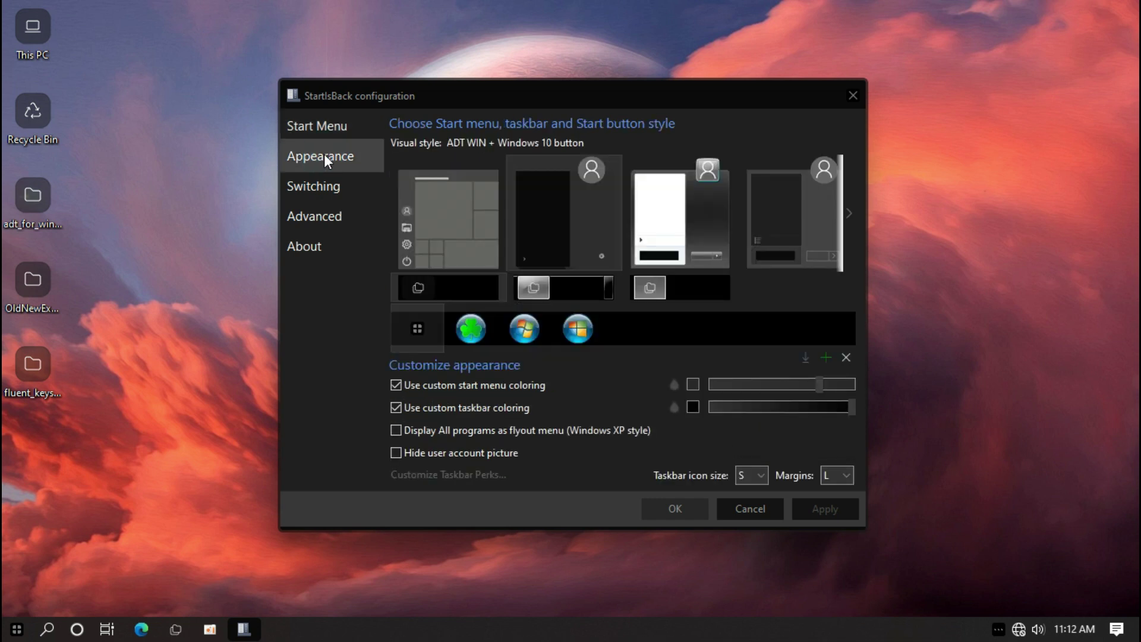
click(397, 475)
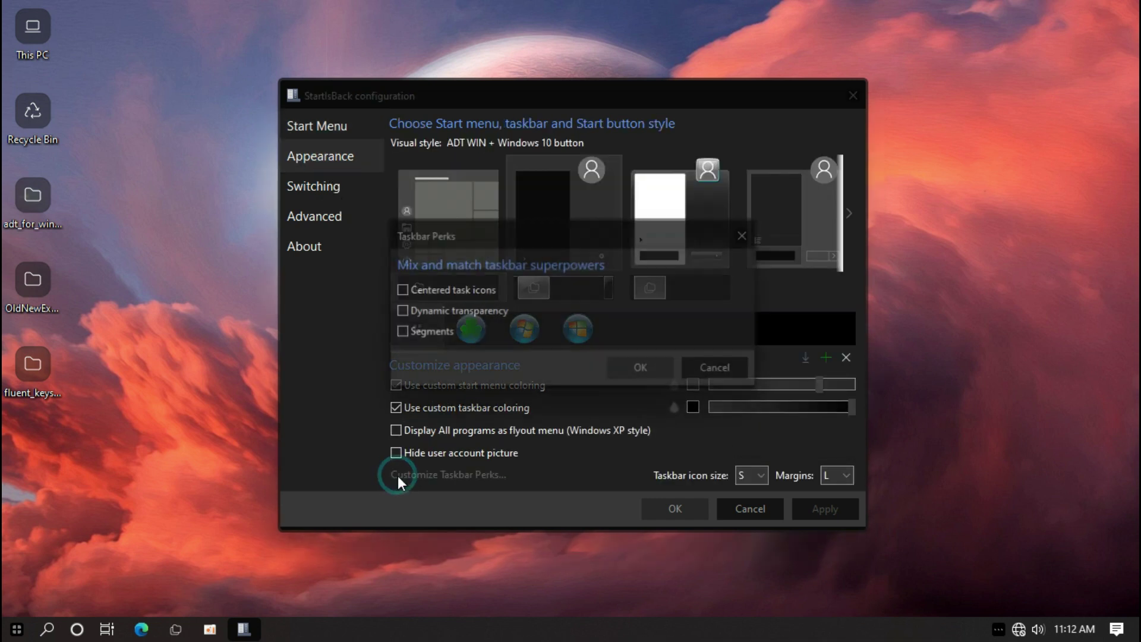
click(405, 286)
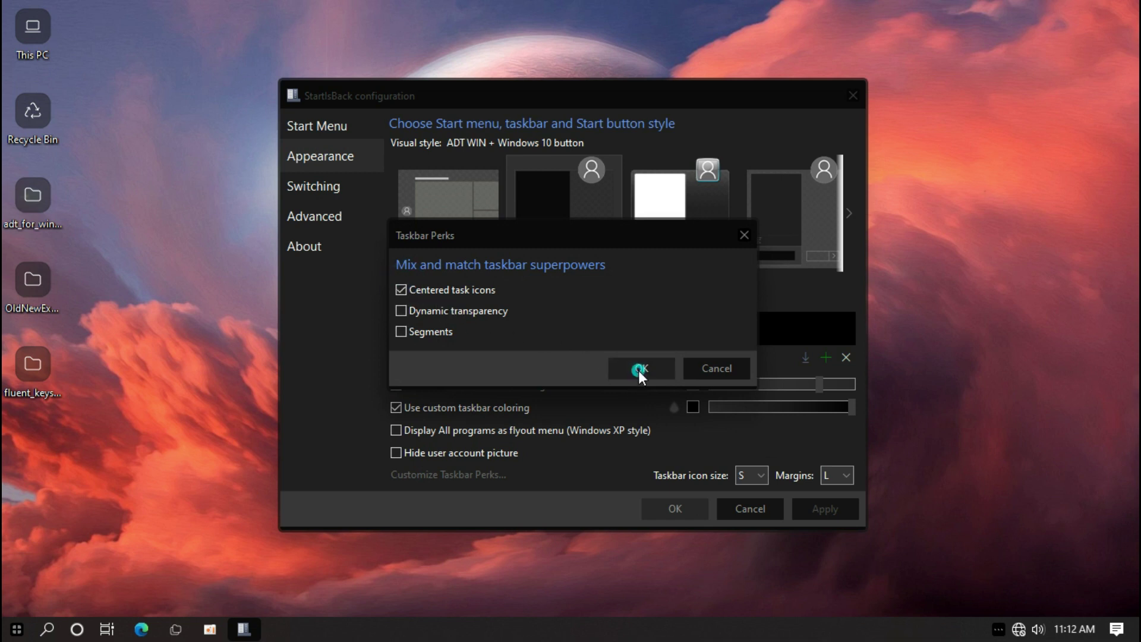
click(639, 370)
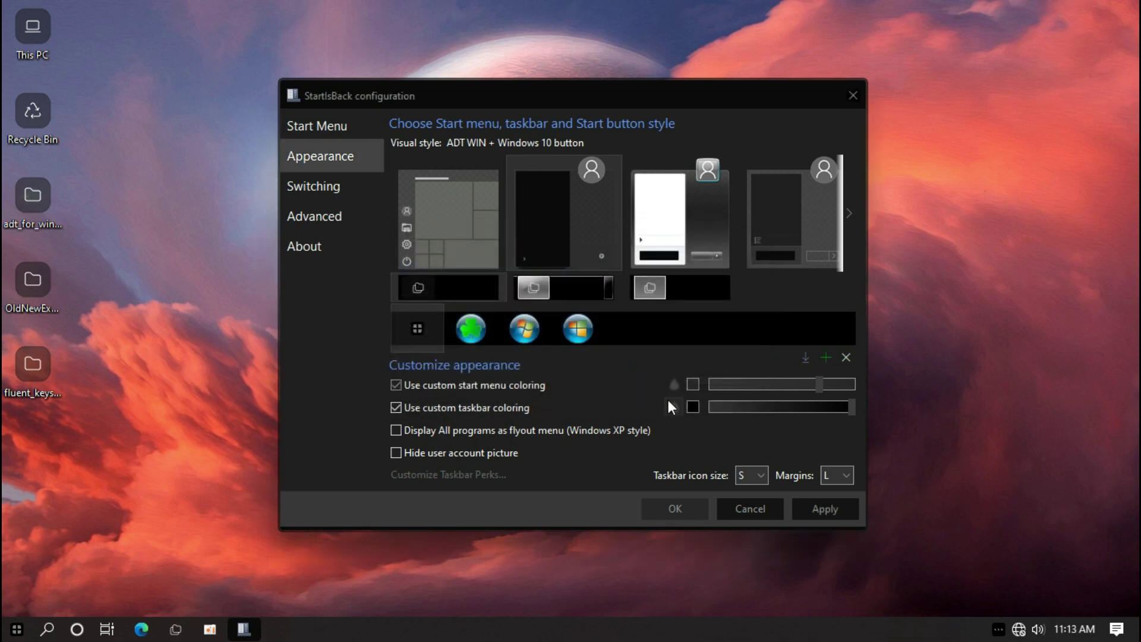
Step: Set the custom start menu color to black at 100% opacity, apply the settings and check the restyled start menu
click(693, 383)
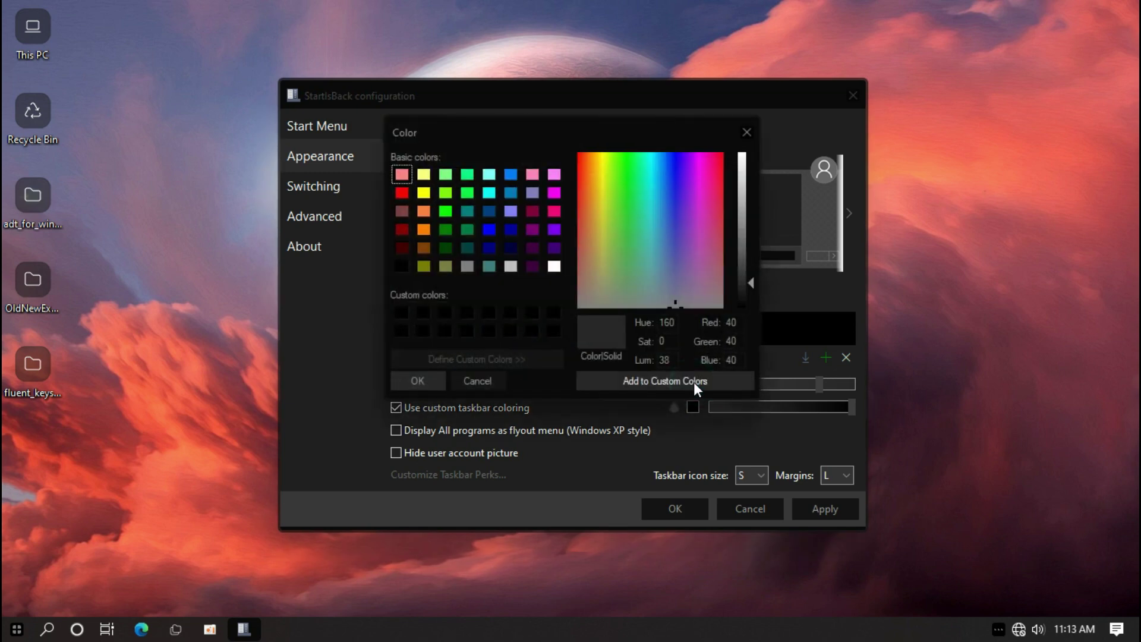
click(401, 266)
click(415, 385)
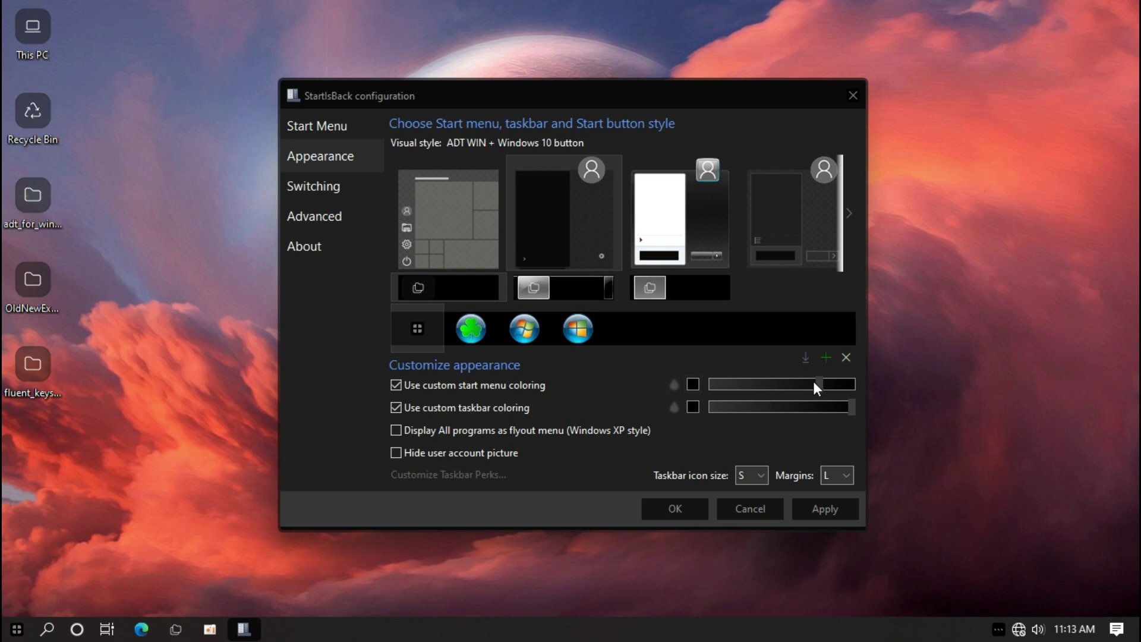
drag(816, 384, 855, 379)
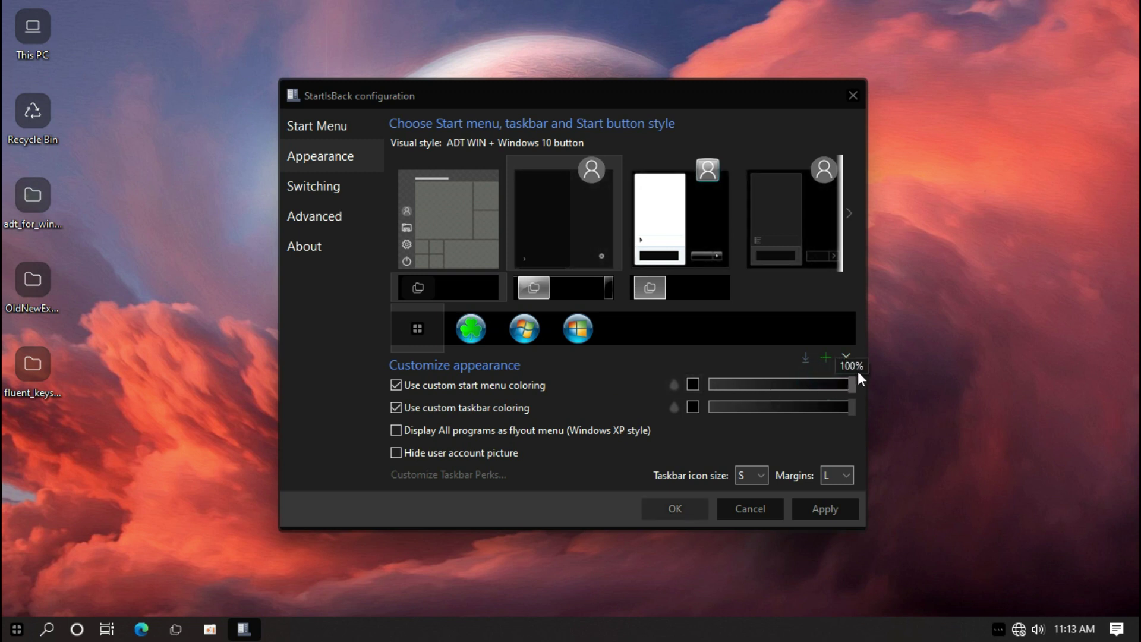
click(819, 508)
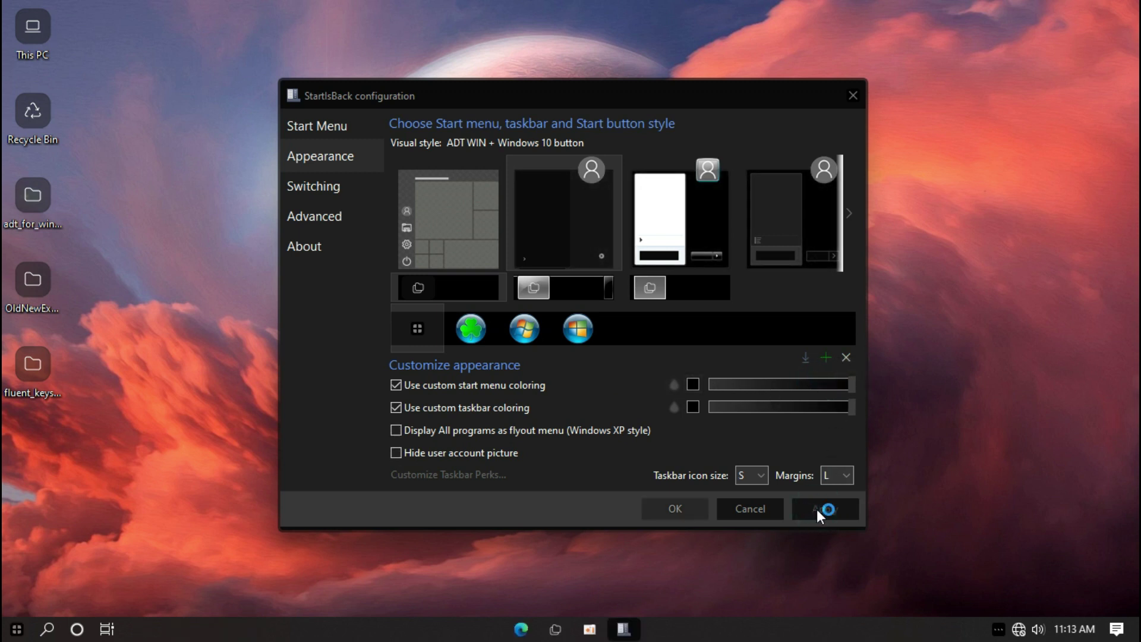
click(4, 633)
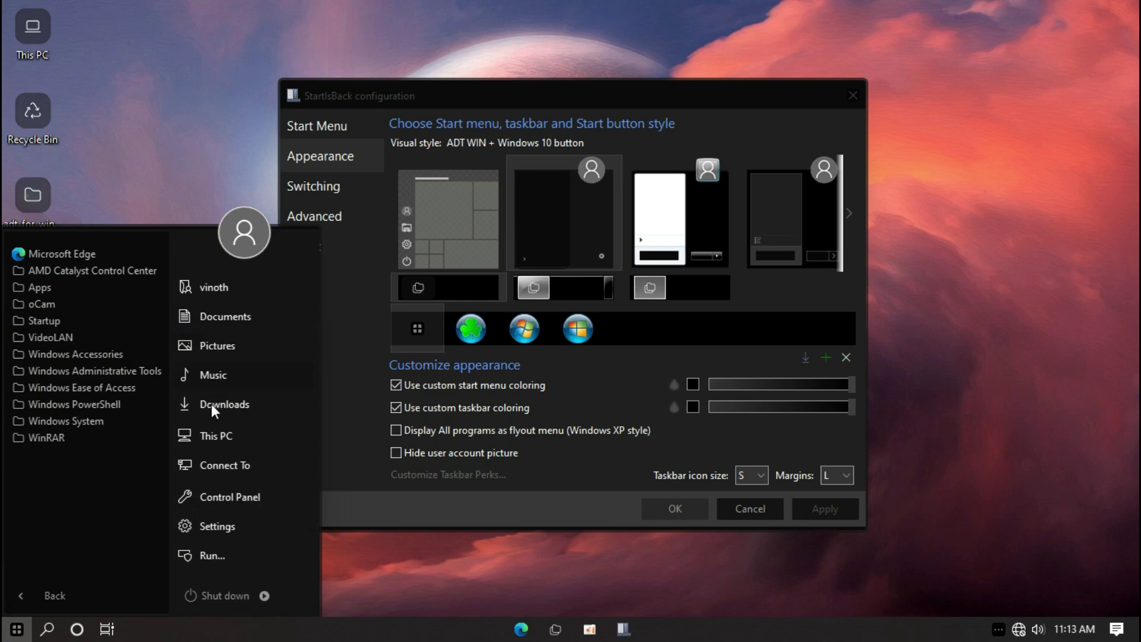
click(373, 576)
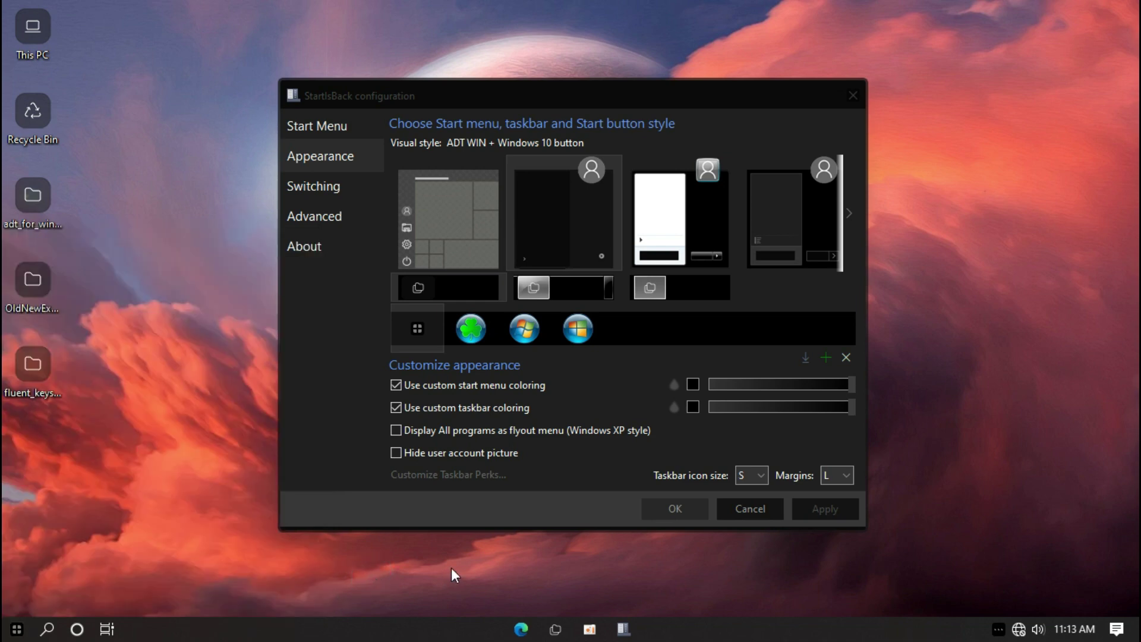
Step: Close the StartIsBack configuration and extract the System Transparency archive into its own folder on the desktop
click(686, 509)
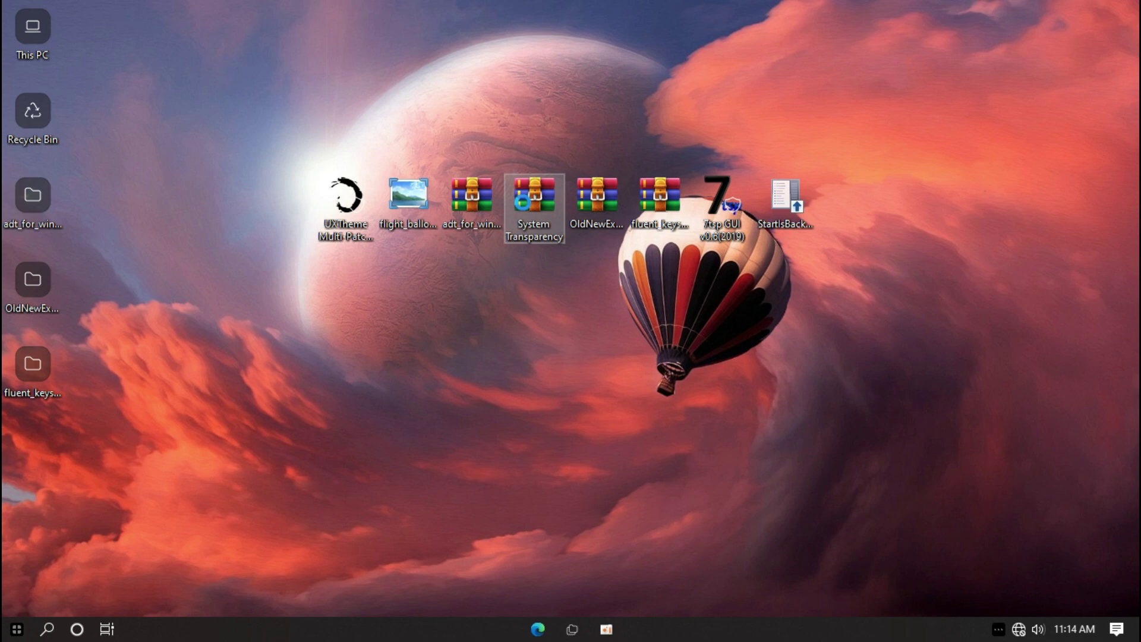
right_click(523, 202)
click(564, 270)
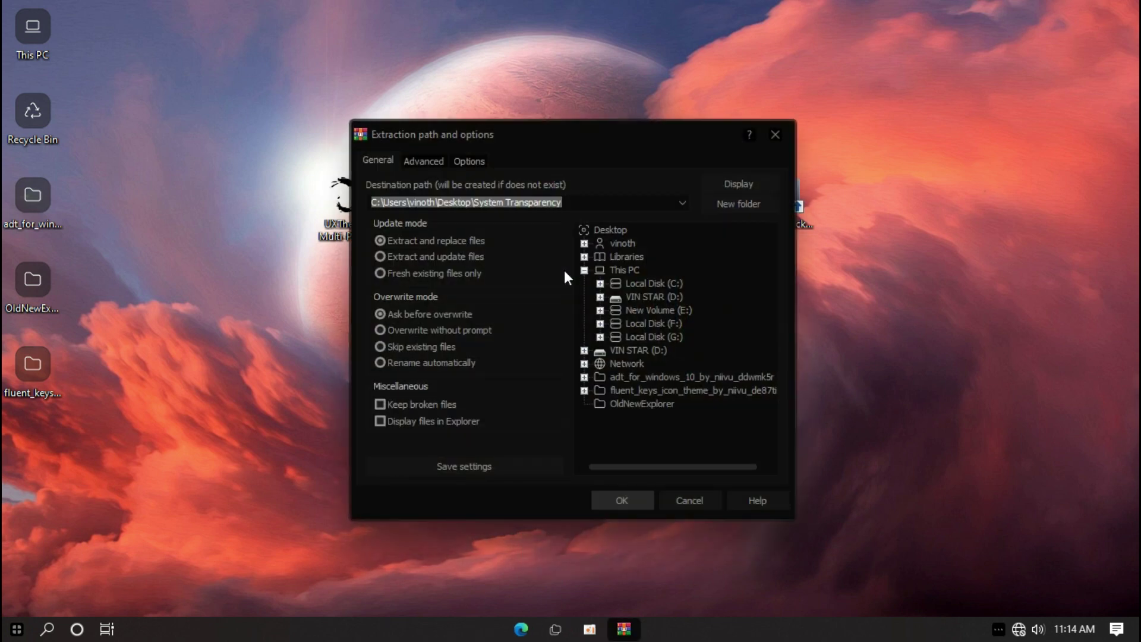
click(625, 507)
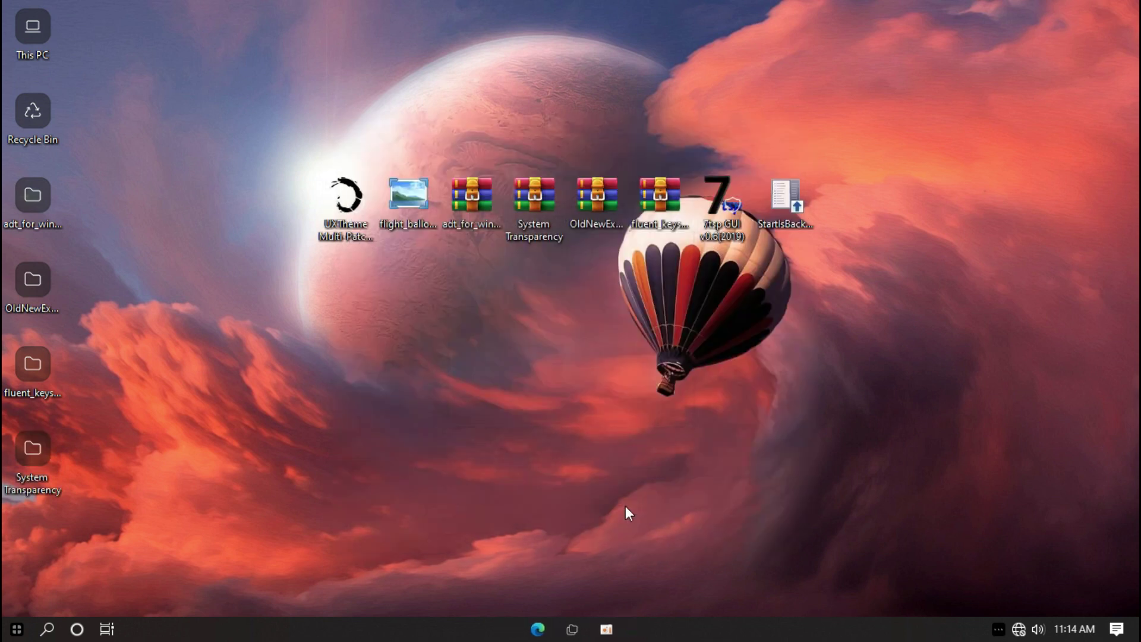
Step: Launch System Transparency from its extracted folder, dismiss its notification and open its Setup and Info window
double_click(48, 459)
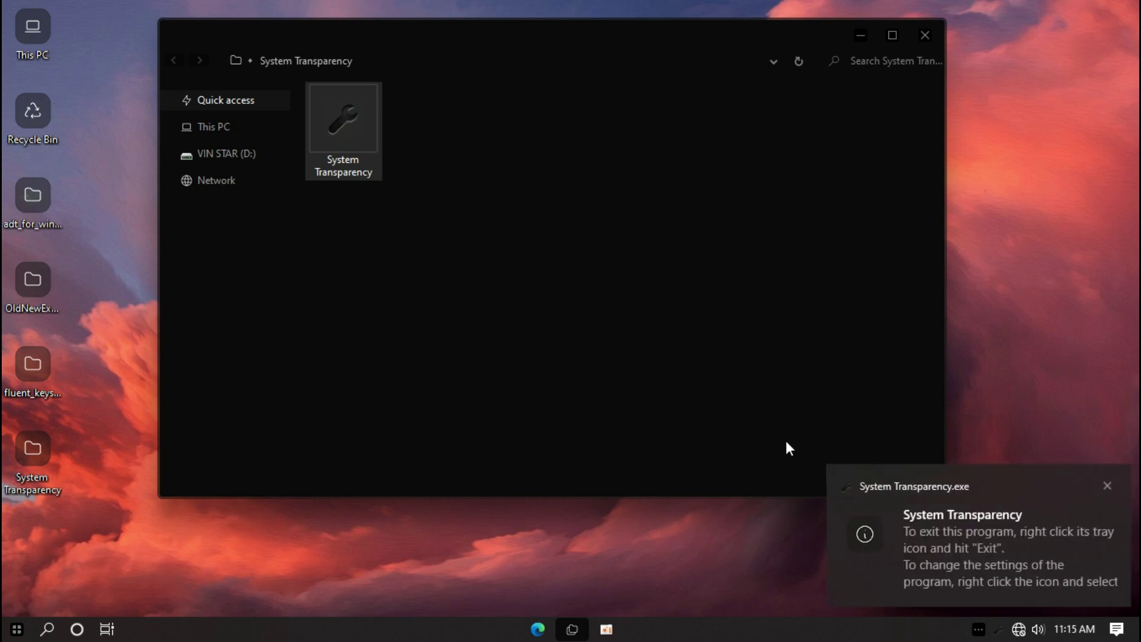
click(1108, 486)
click(998, 629)
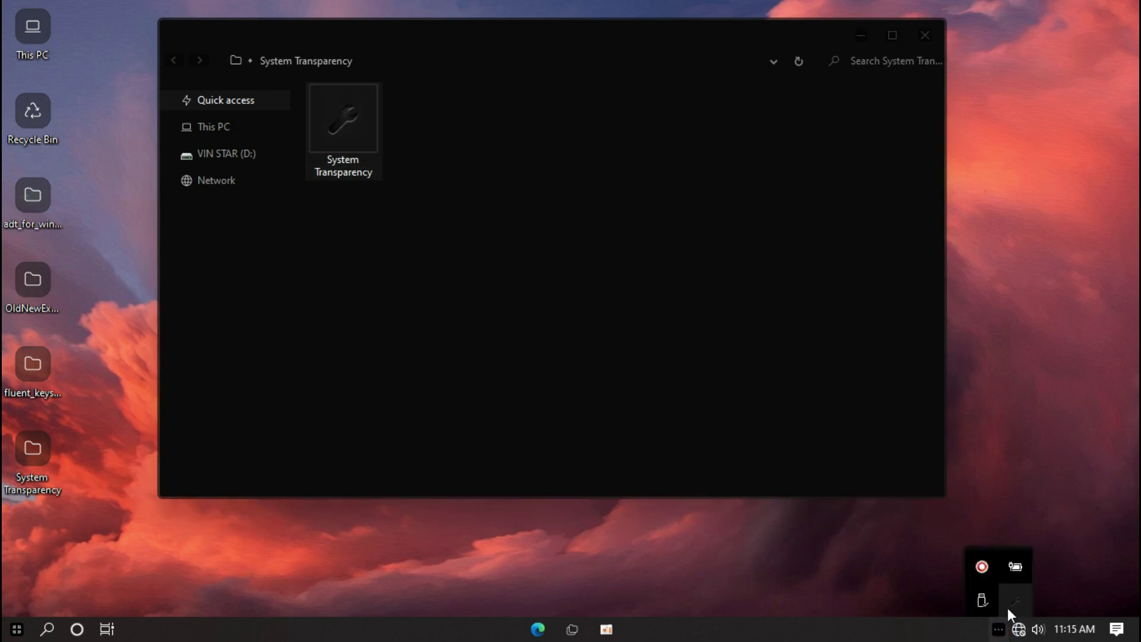
right_click(1007, 605)
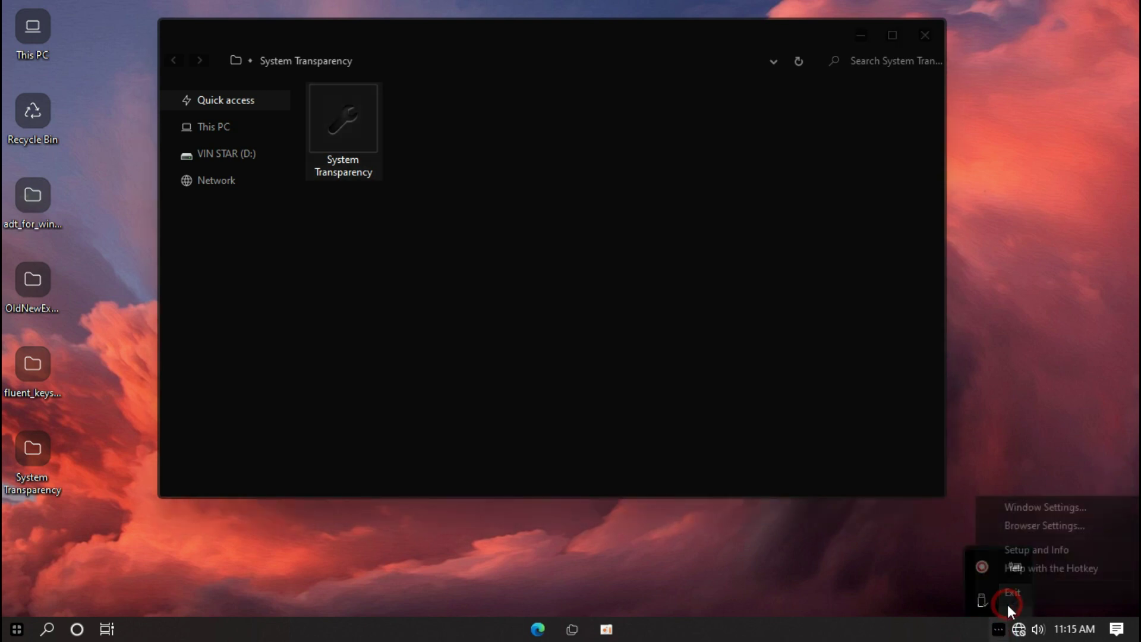
click(1025, 550)
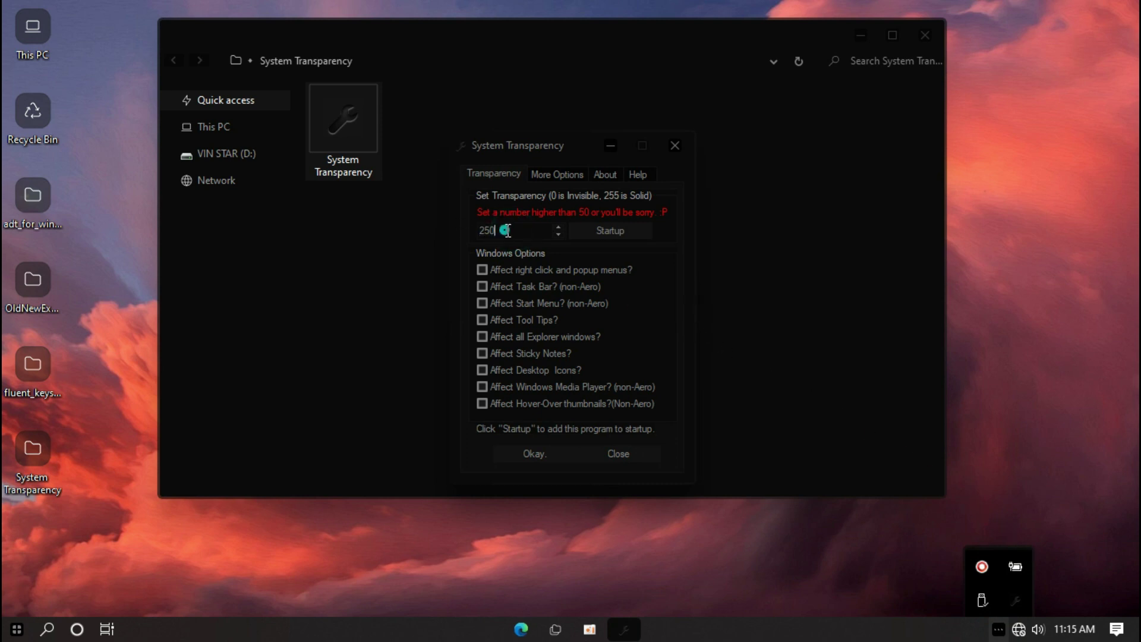
Step: Set the transparency value to 180, confirm it and close the System Transparency folder
click(479, 252)
text(1)
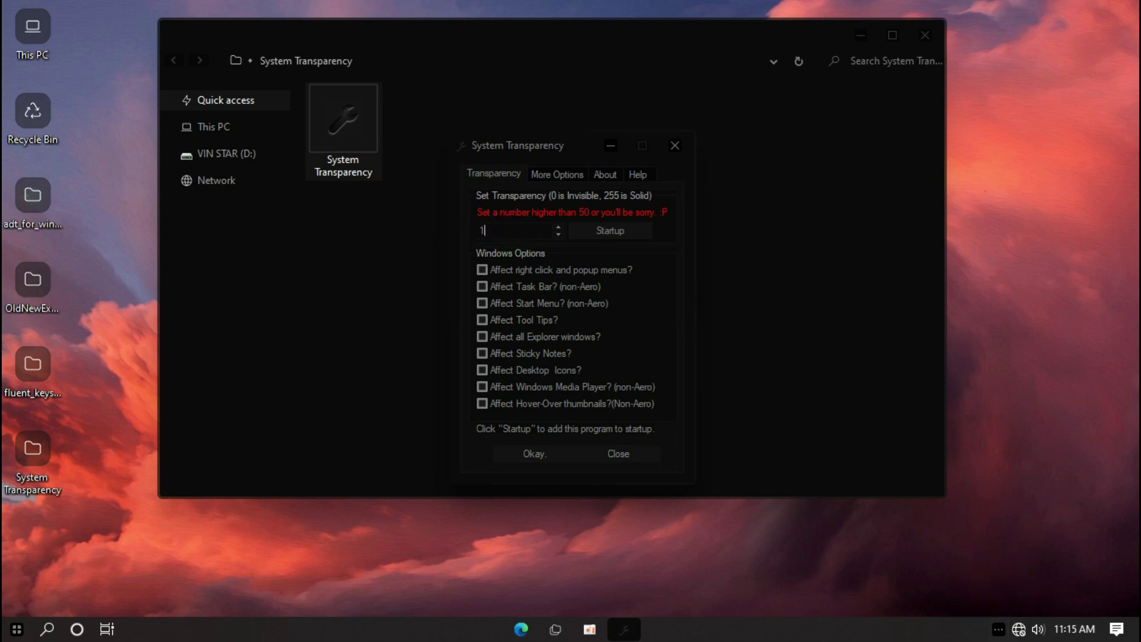
text(80)
double_click(520, 229)
click(521, 232)
click(529, 448)
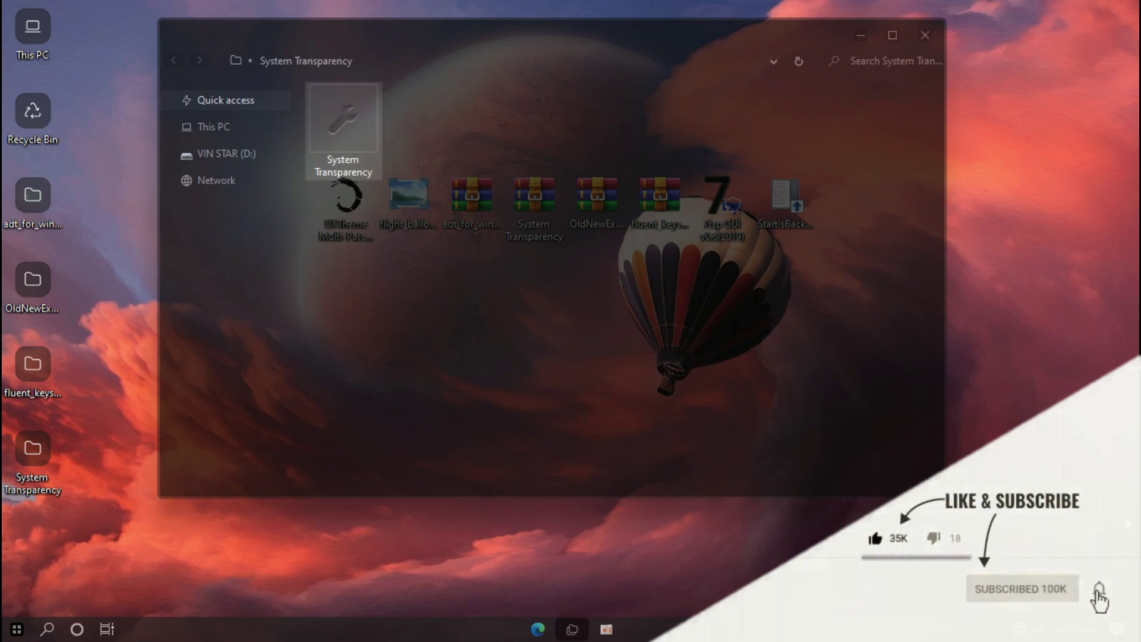
click(924, 35)
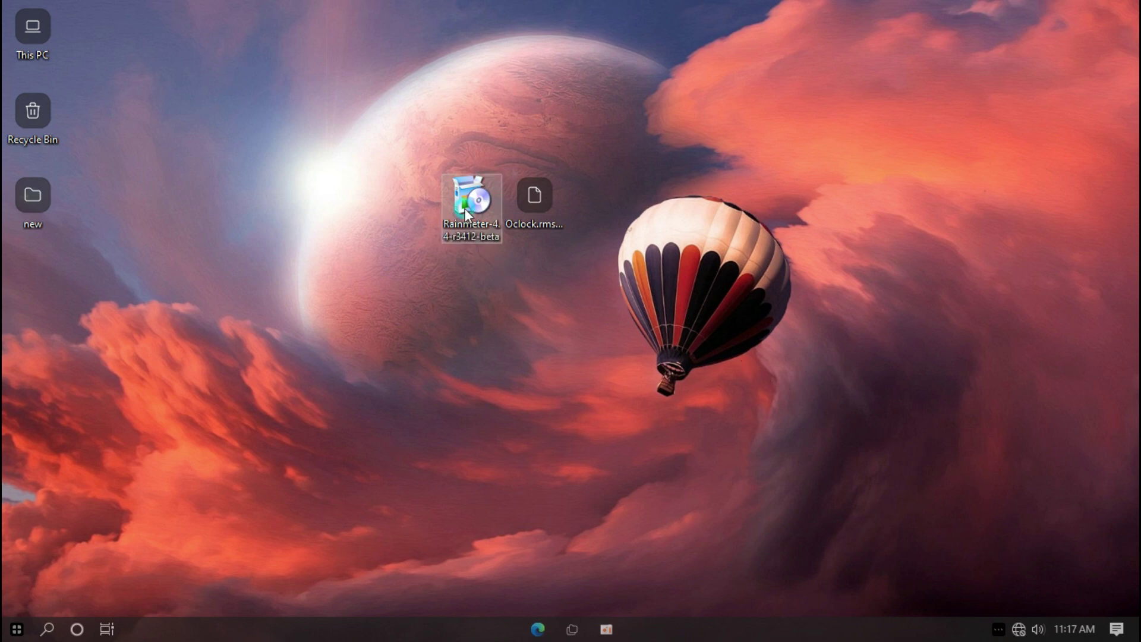
Step: Install Rainmeter from the desktop installer and finish the setup with Run Rainmeter enabled
double_click(465, 208)
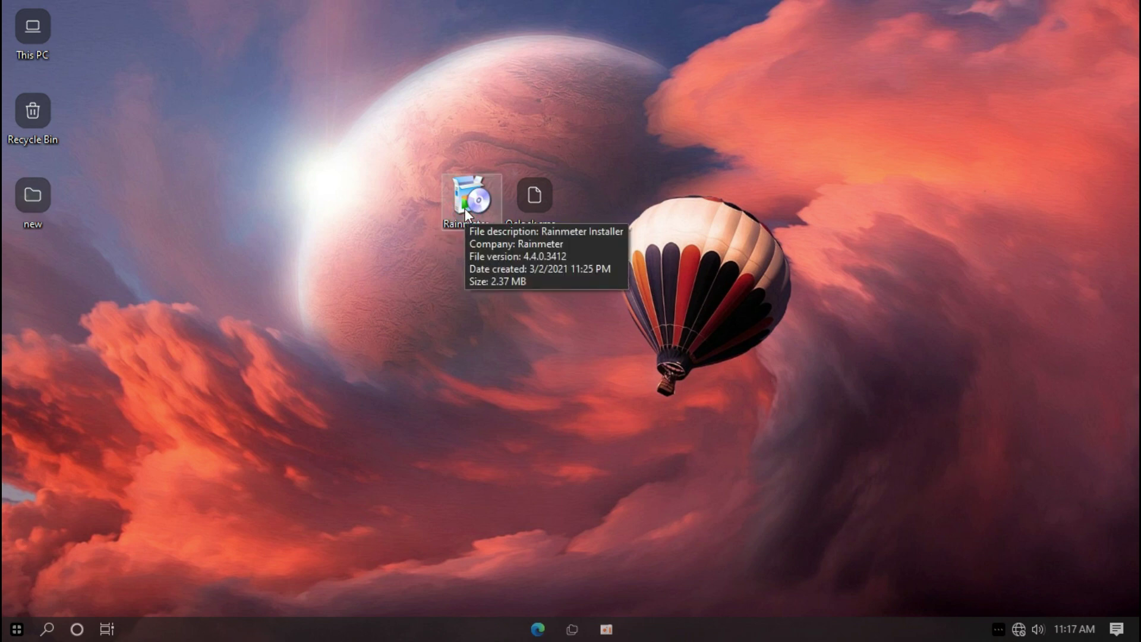
click(570, 346)
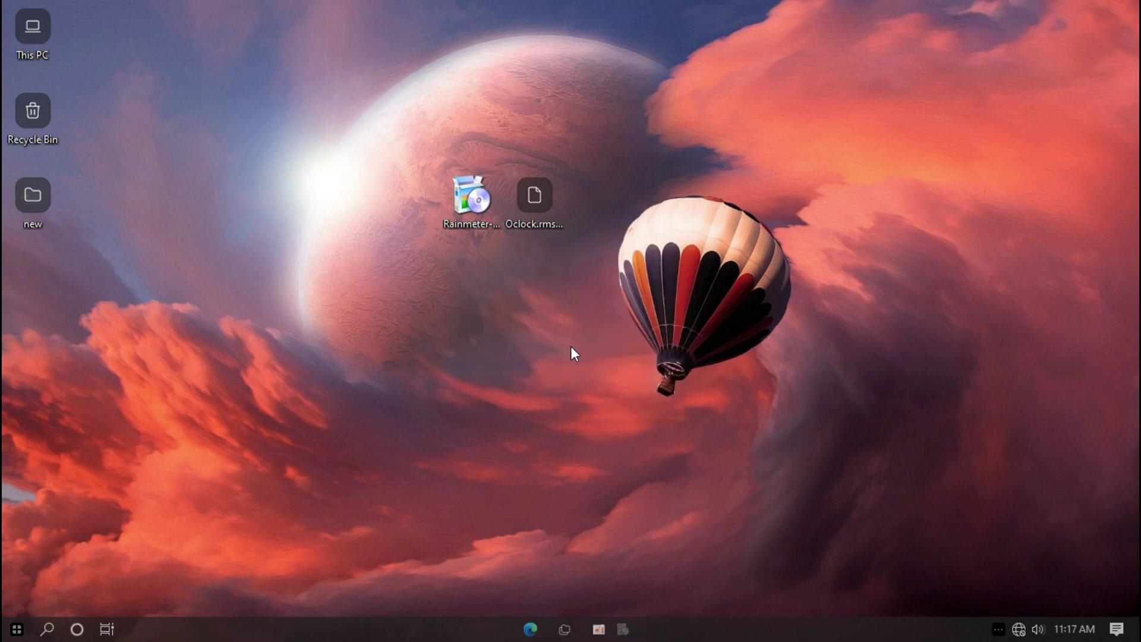
click(651, 450)
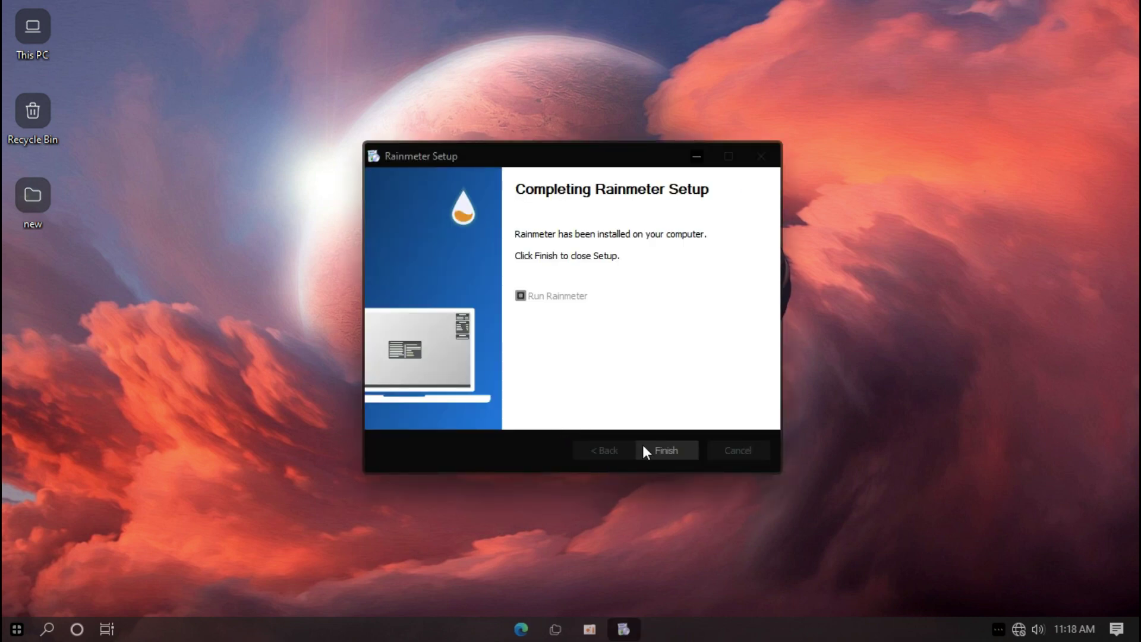
click(659, 450)
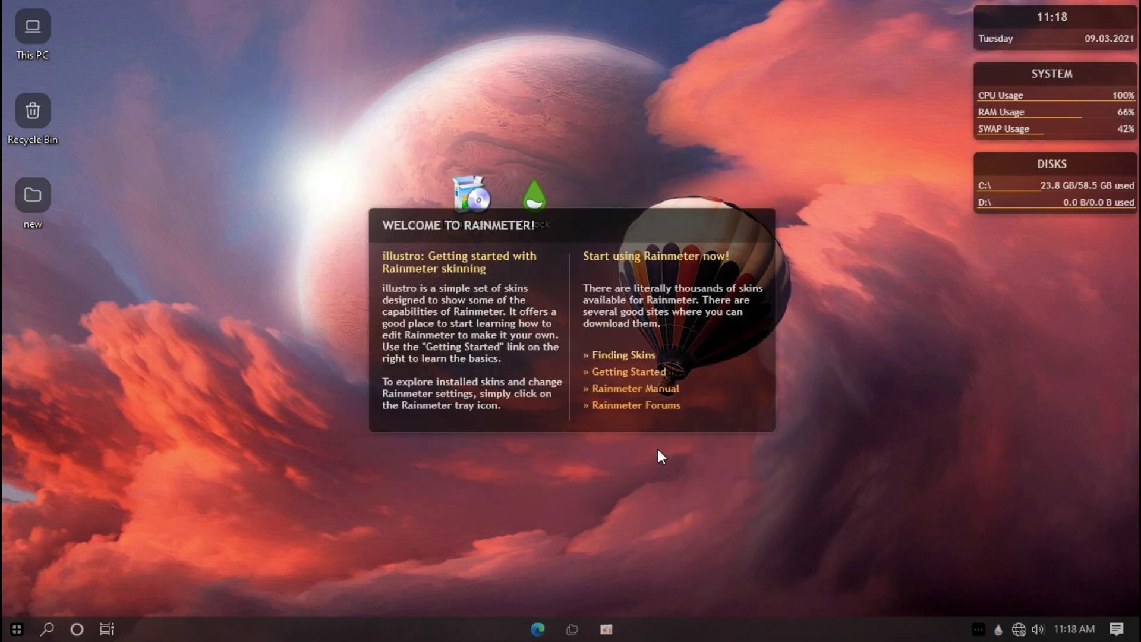
Step: Remove Rainmeter's welcome panel and unload the default illustro disk, system and clock skins
click(720, 416)
right_click(1013, 194)
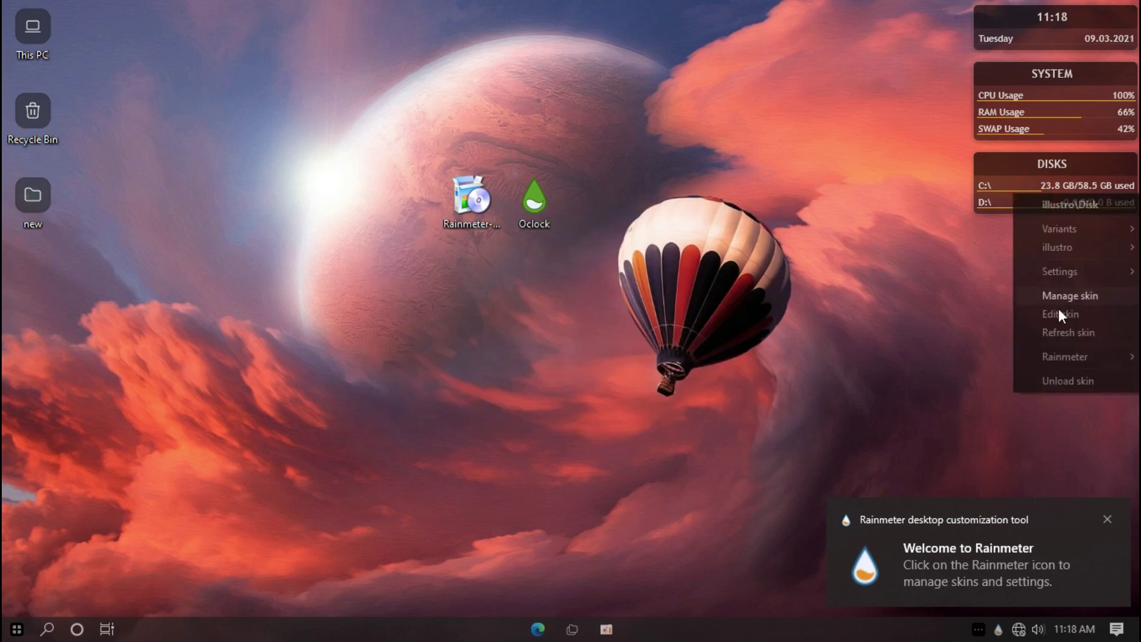
click(1066, 380)
right_click(1038, 131)
click(1045, 321)
right_click(1044, 33)
click(1046, 233)
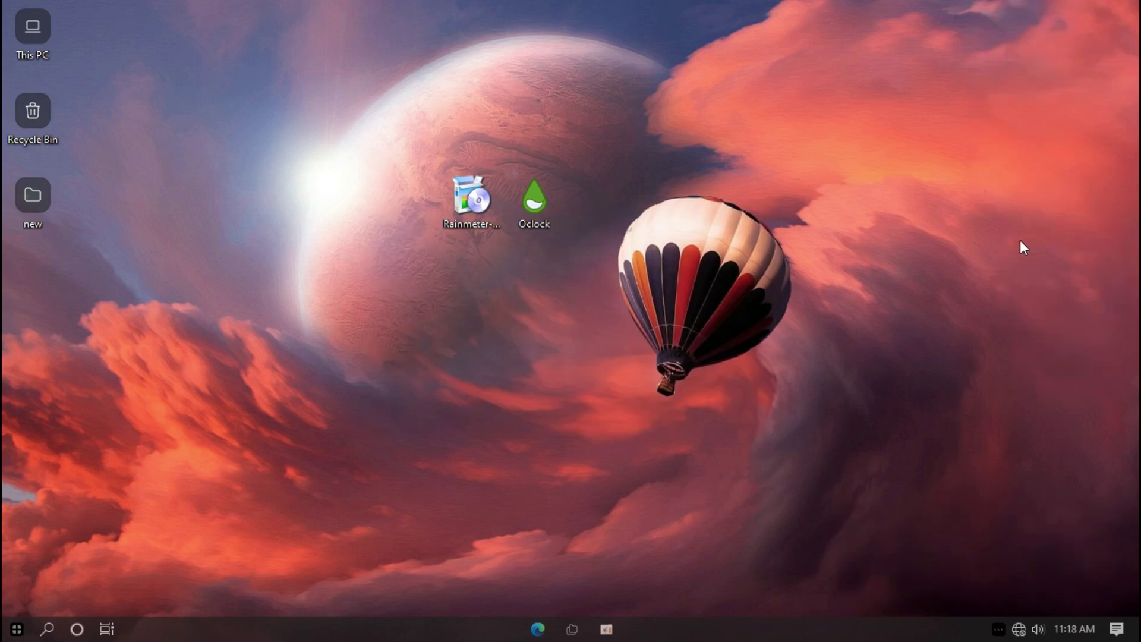
Step: Install the Oclock Rainmeter skin package and hide the desktop icons
double_click(535, 202)
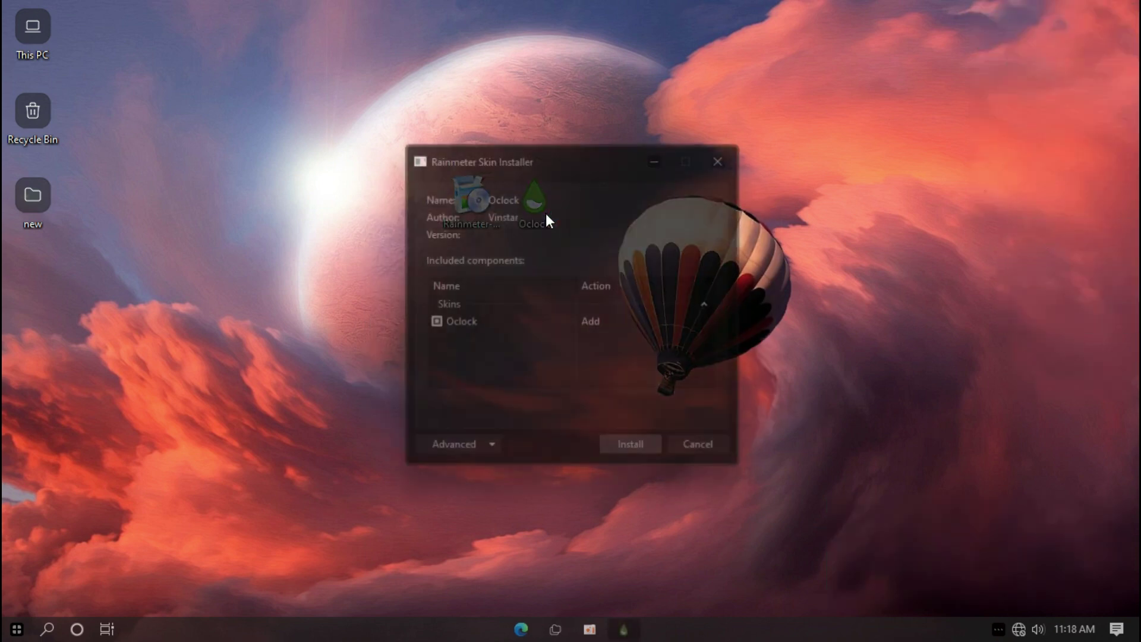
click(623, 447)
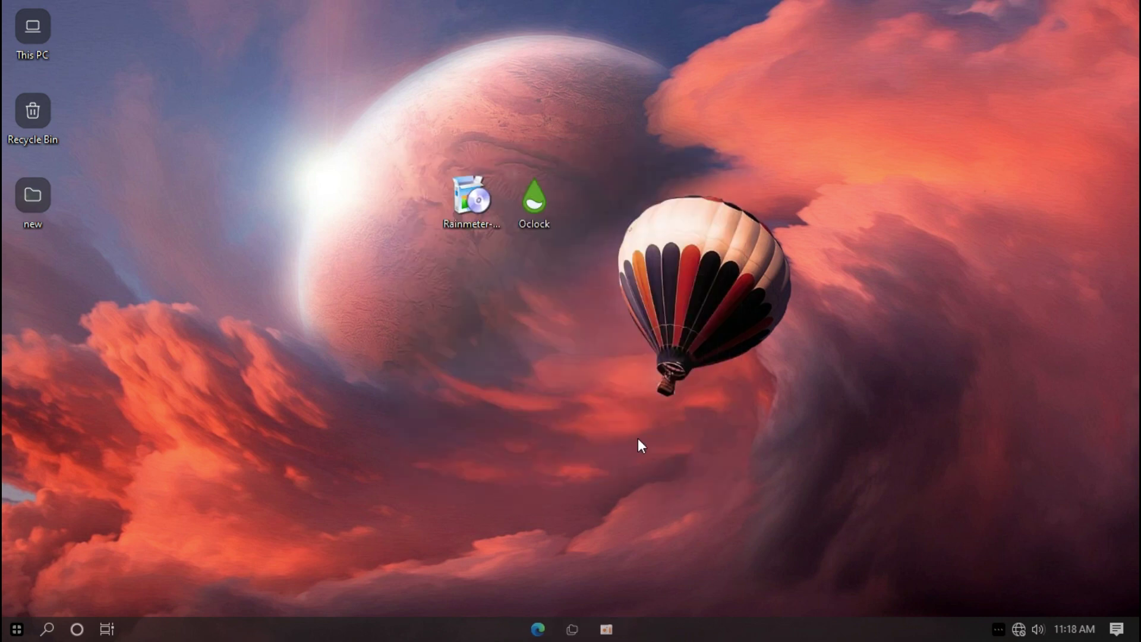
right_click(646, 371)
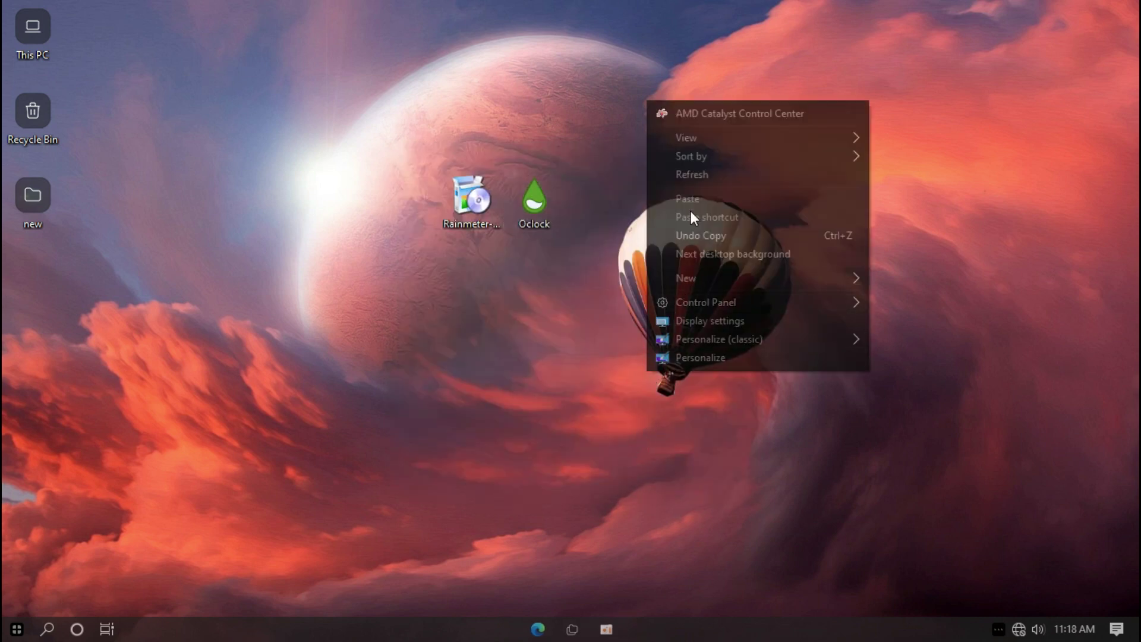
mouse_move(690, 134)
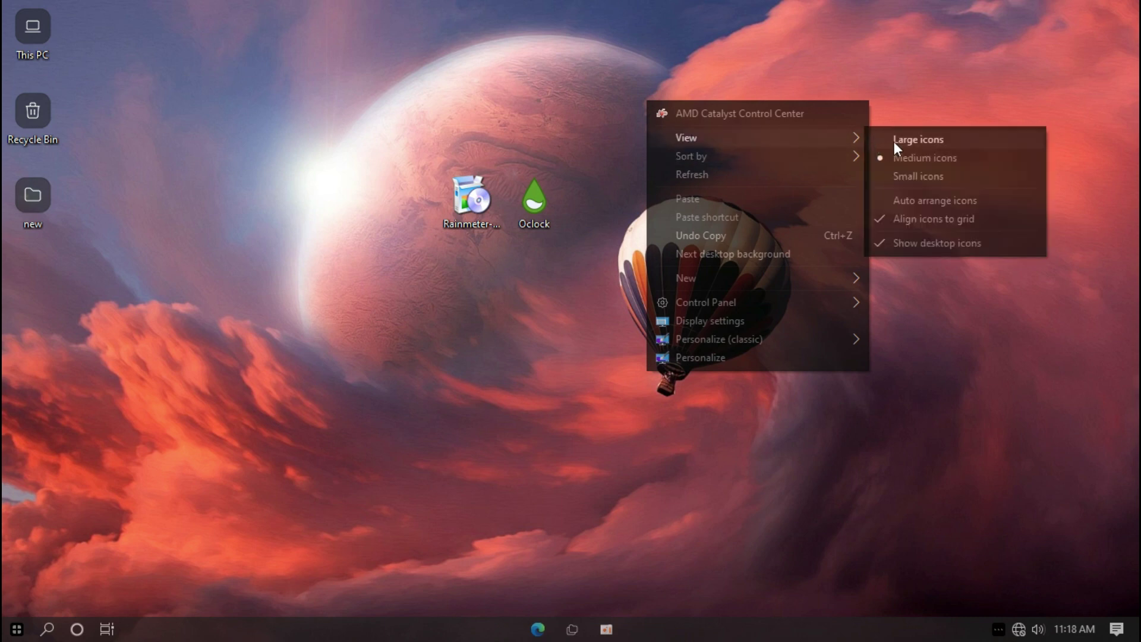
click(896, 245)
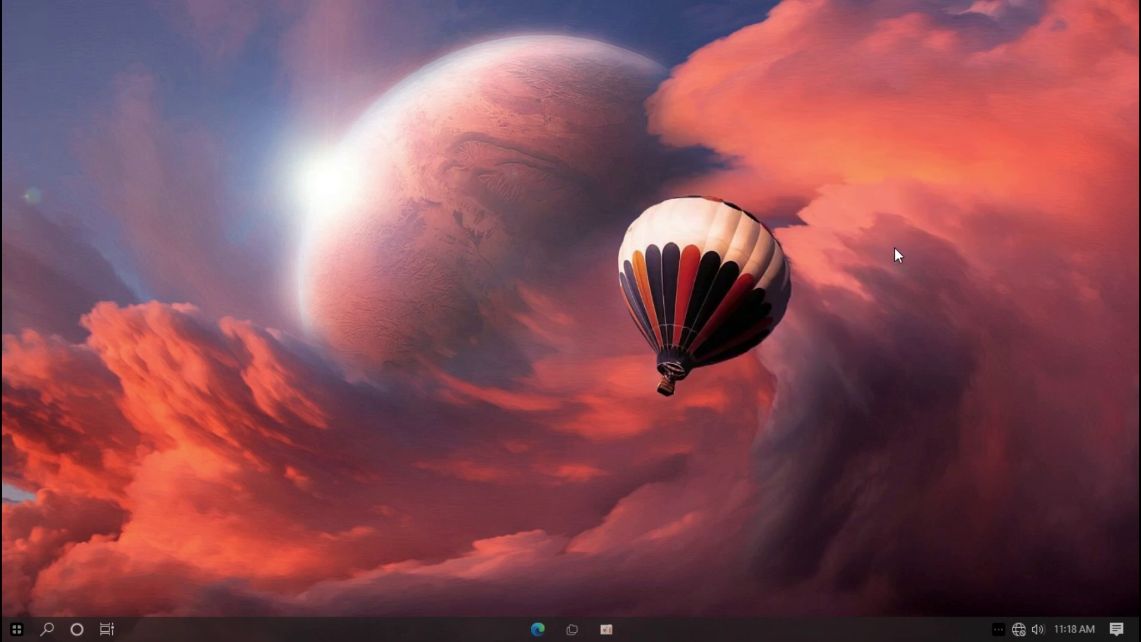
Step: Load the Oclock skin's Clock.ini in Rainmeter and place the clock widget in the desktop's upper-right corner
click(999, 629)
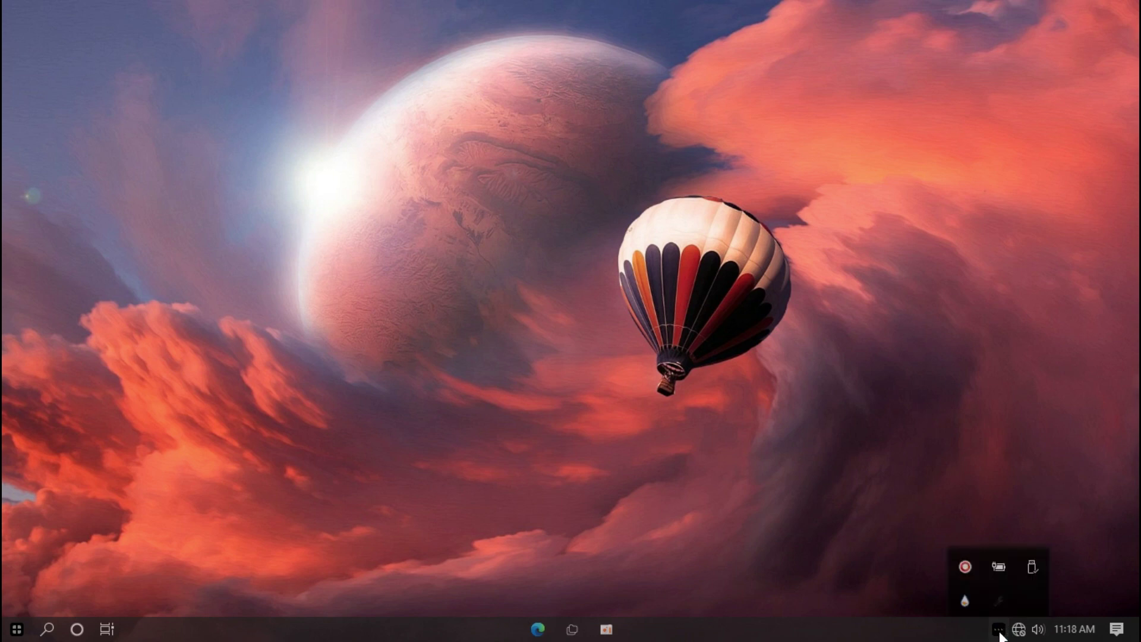
click(964, 599)
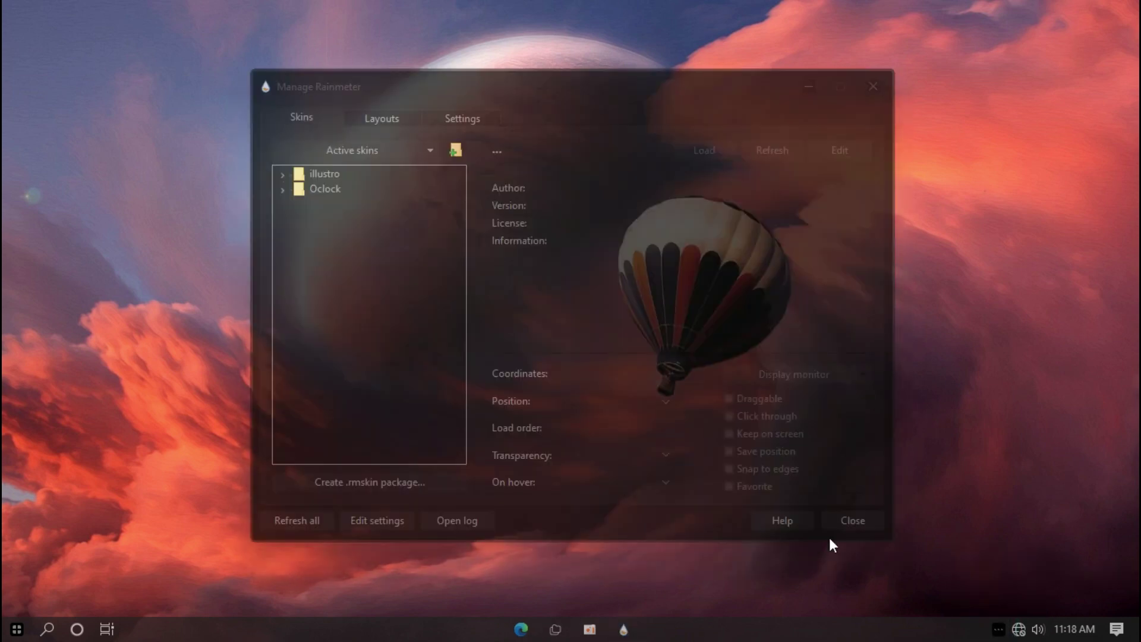
click(283, 189)
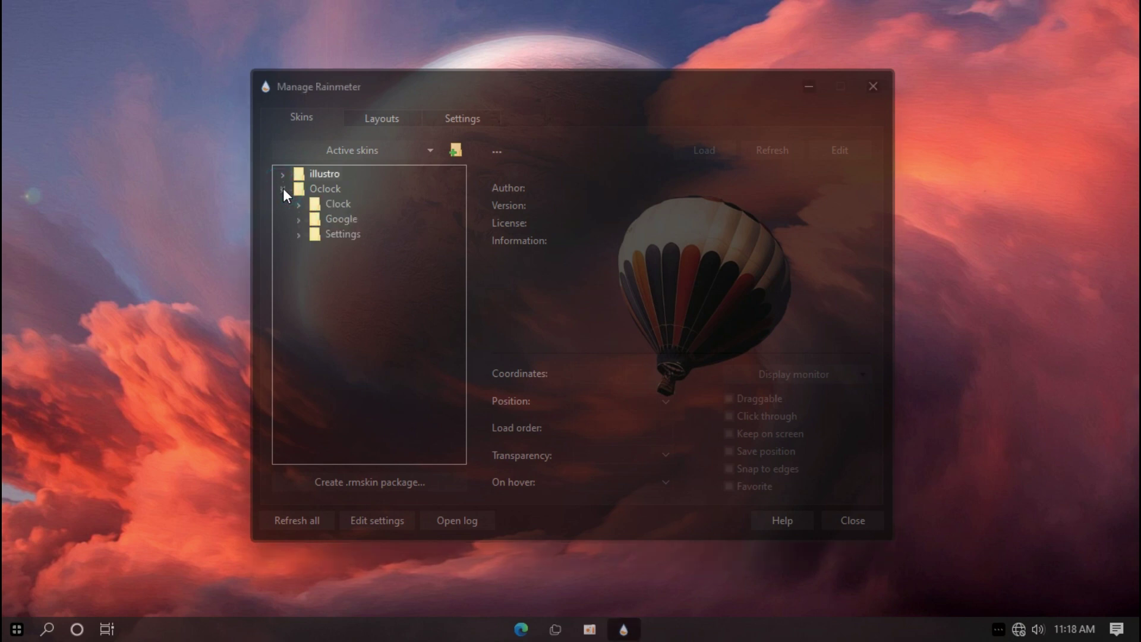
click(300, 206)
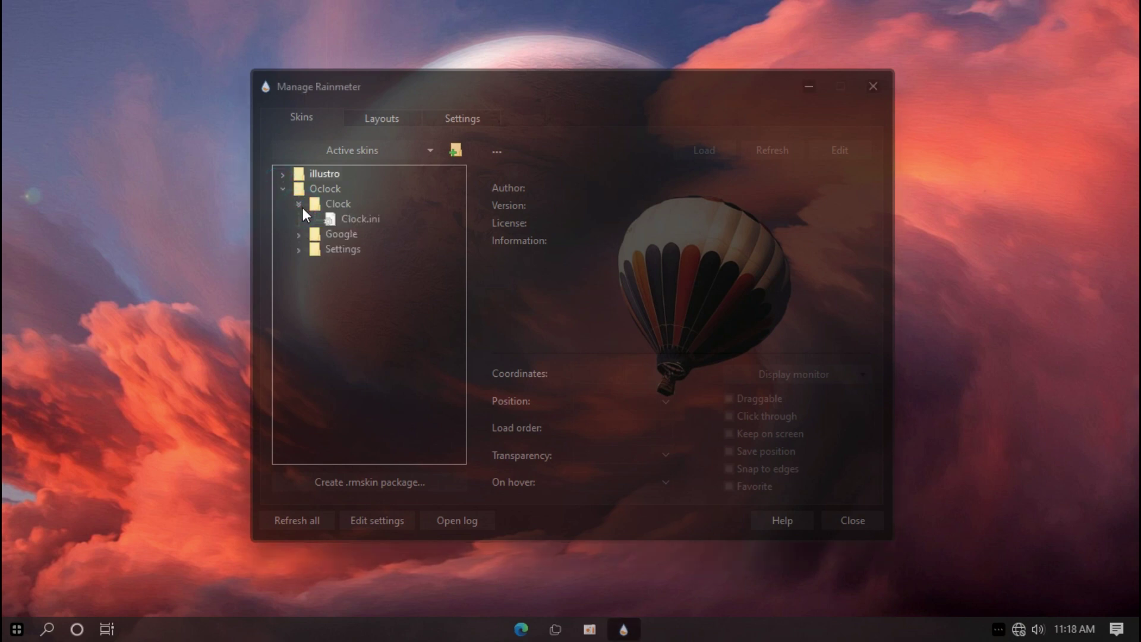
click(357, 218)
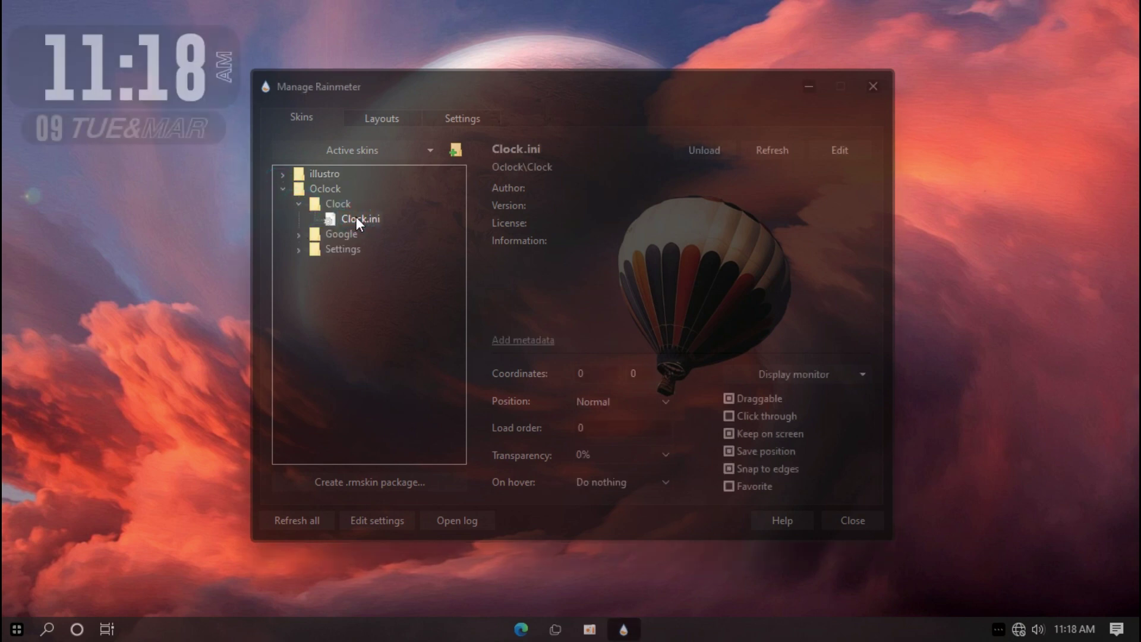
click(811, 88)
drag(177, 86, 1098, 28)
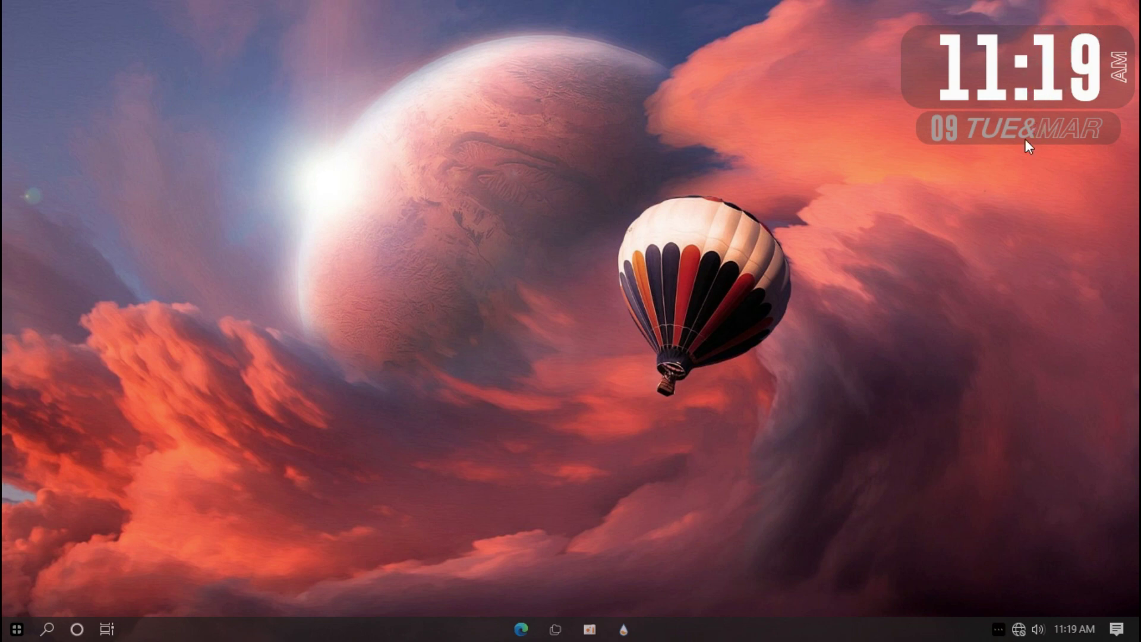
Step: Load the Oclock skin's Settings.ini from the Rainmeter manager and move its settings panel to the middle of the desktop
click(994, 631)
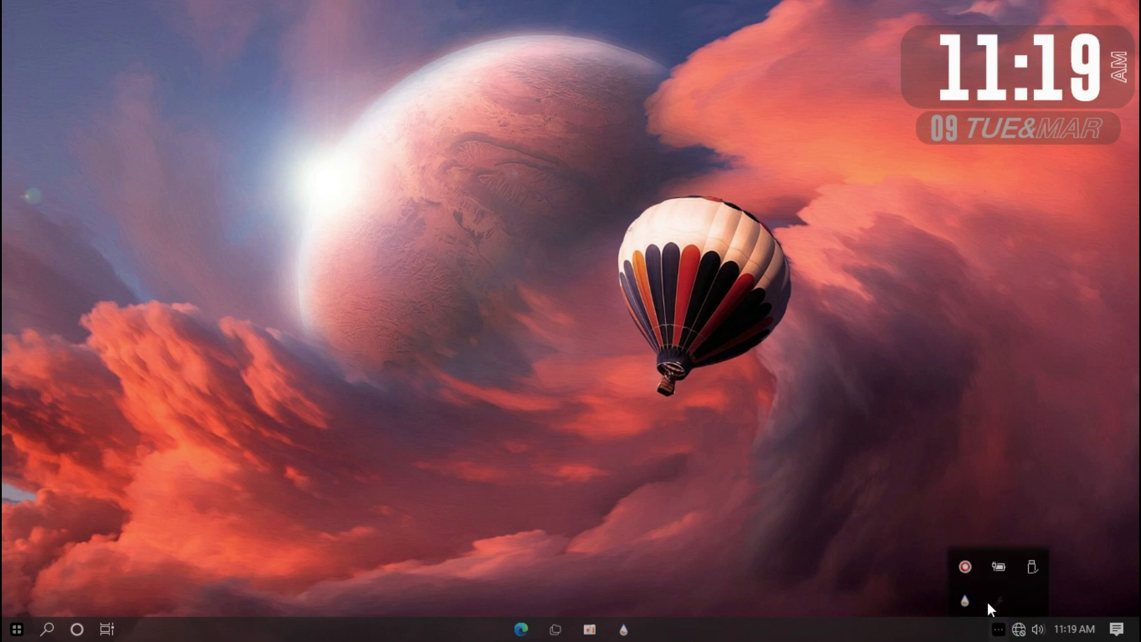
click(962, 601)
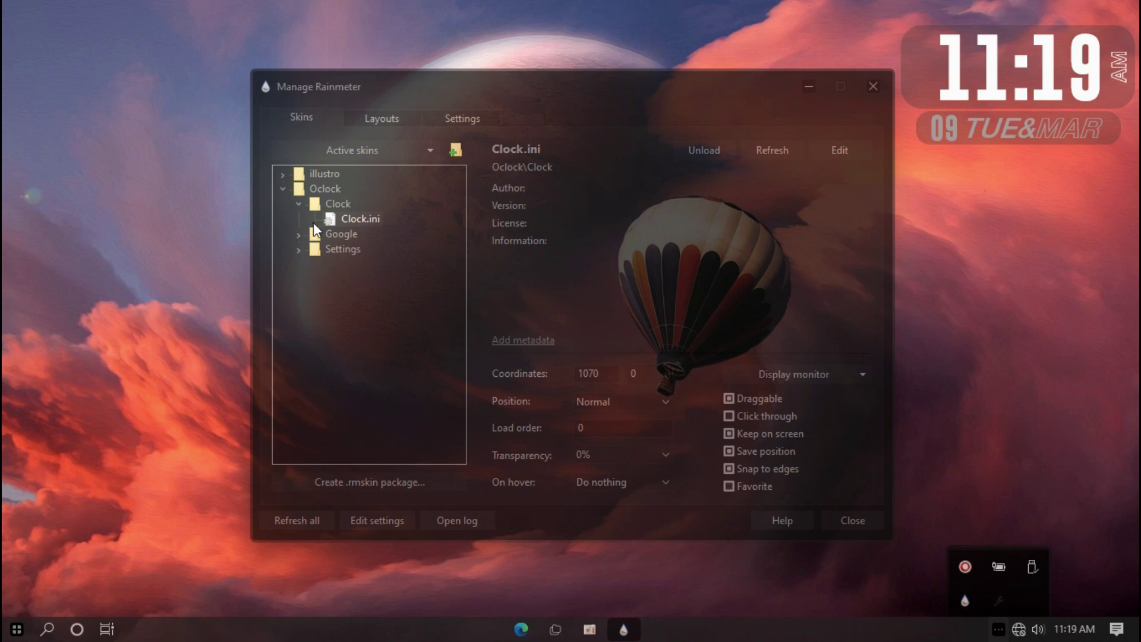
click(298, 251)
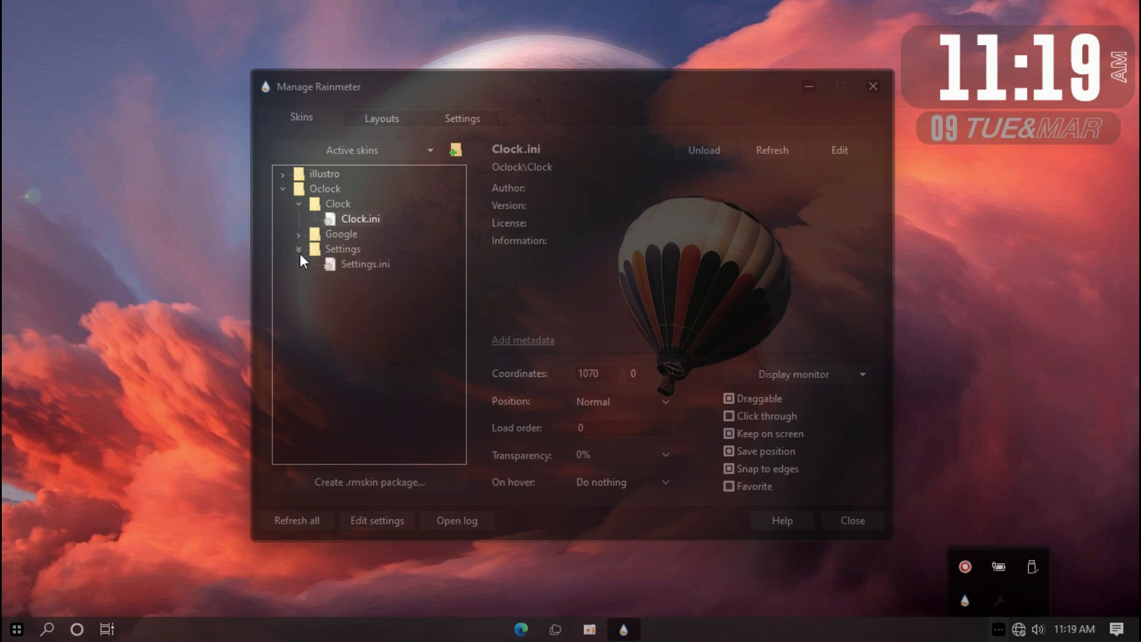
double_click(358, 265)
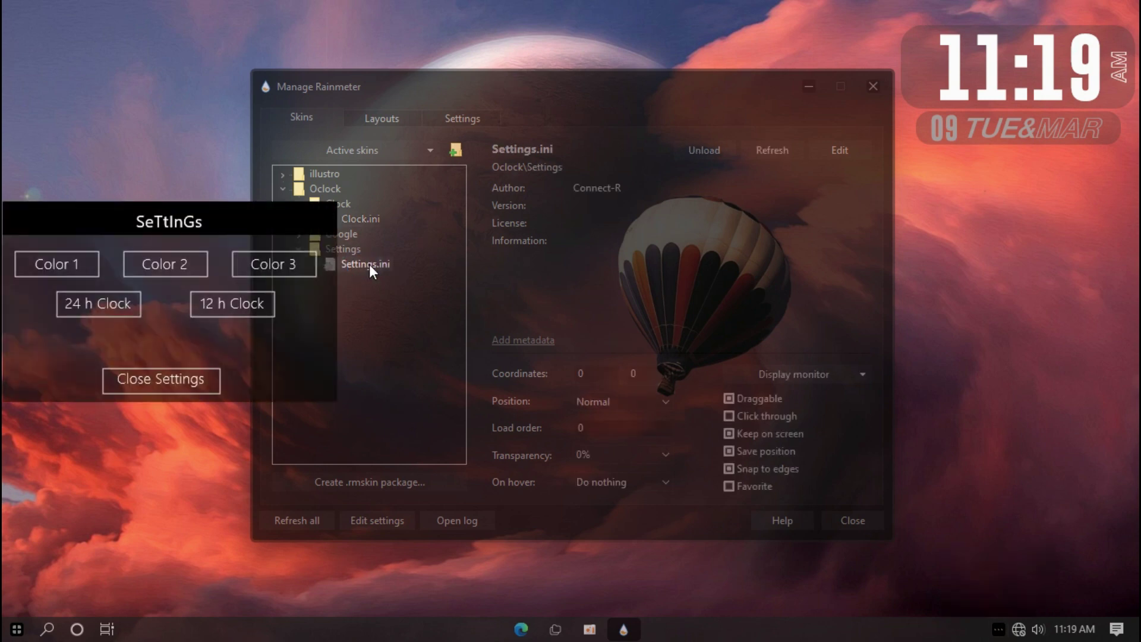
click(808, 87)
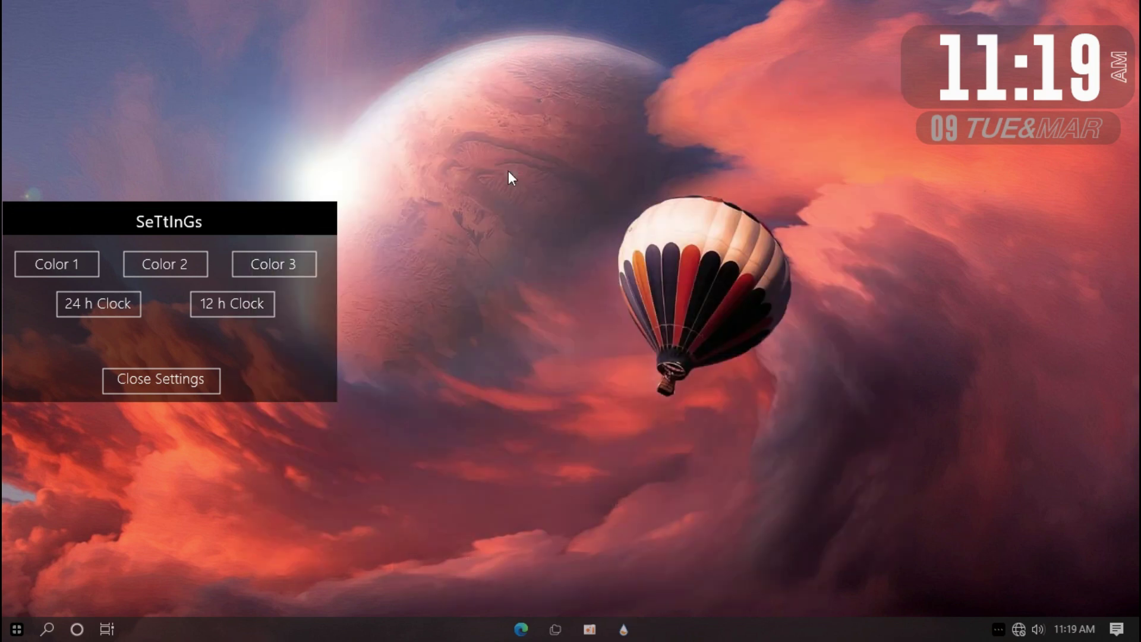
drag(190, 224, 507, 196)
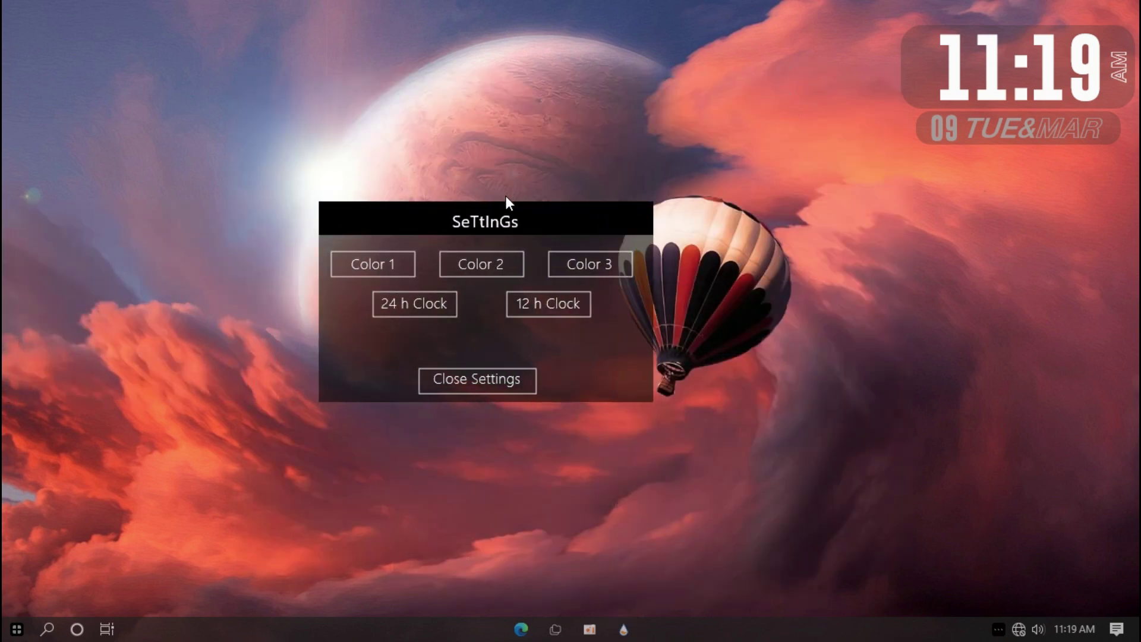
Step: Set the Oclock clock widget's Color 2 to near-black, RGB 3,3,3
click(497, 270)
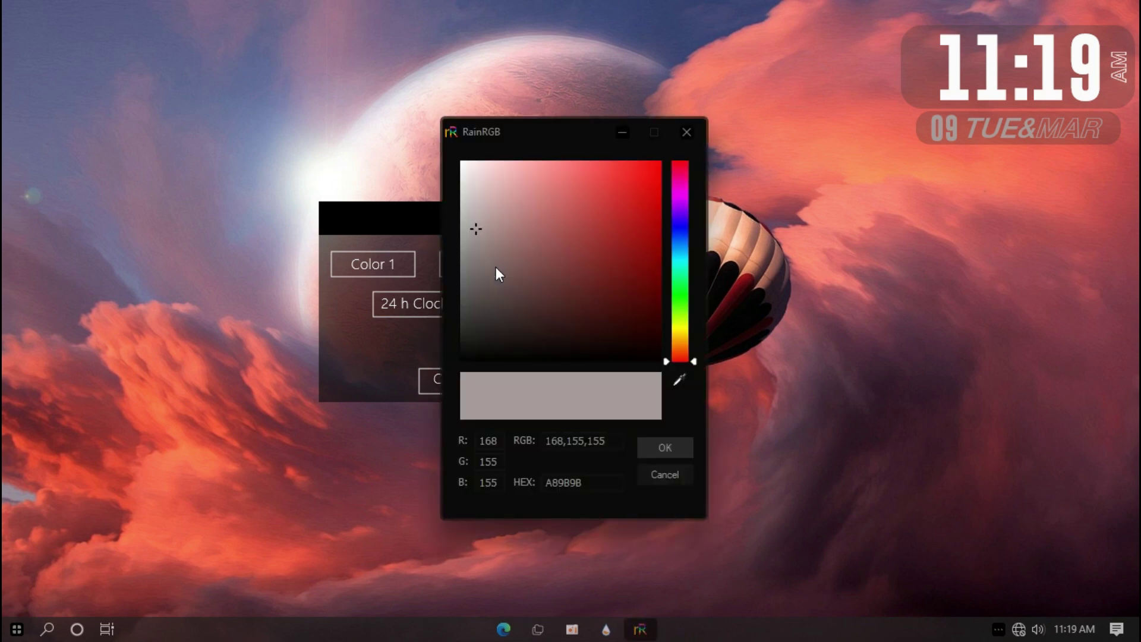
click(475, 306)
click(462, 358)
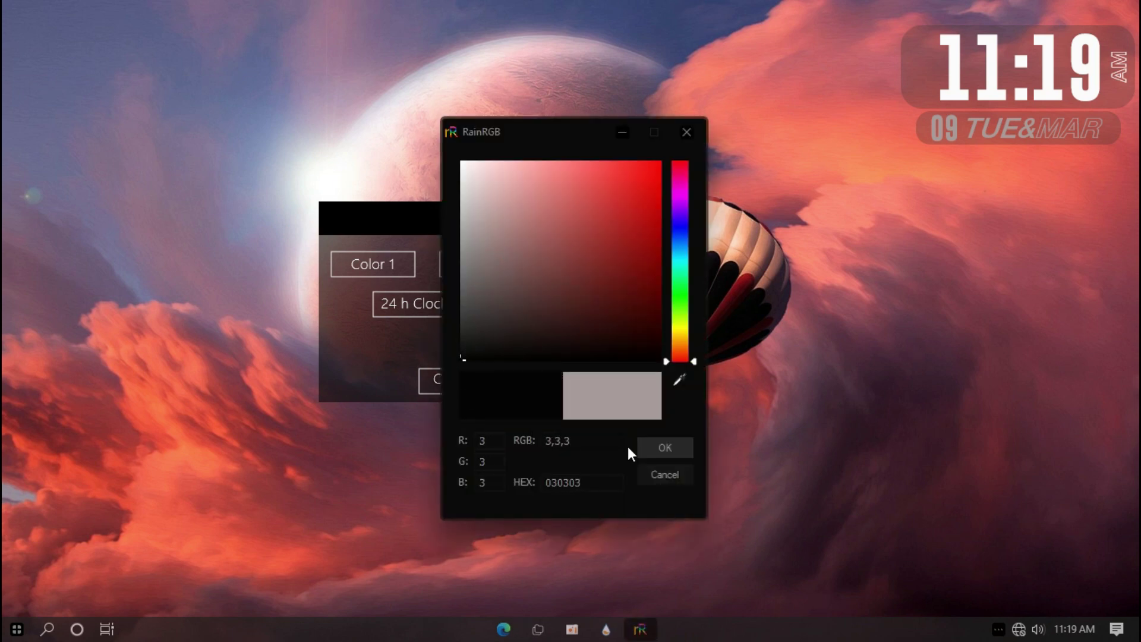
click(646, 450)
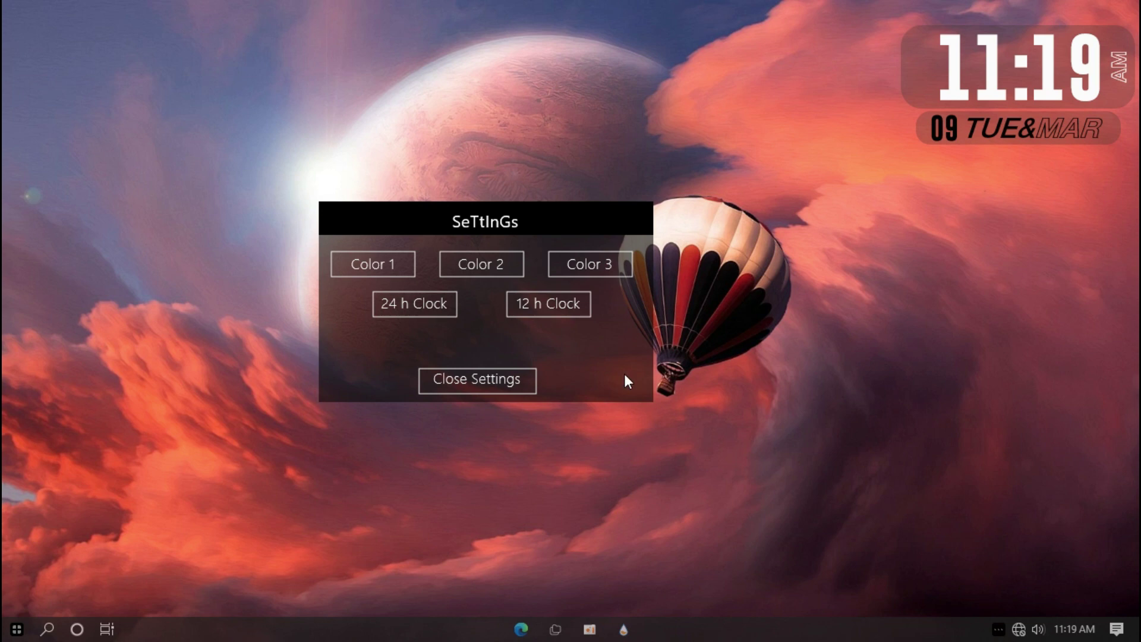
Step: Set the Oclock widget's Color 3 to white (FFFFFF) and unload the skin's settings panel
click(586, 275)
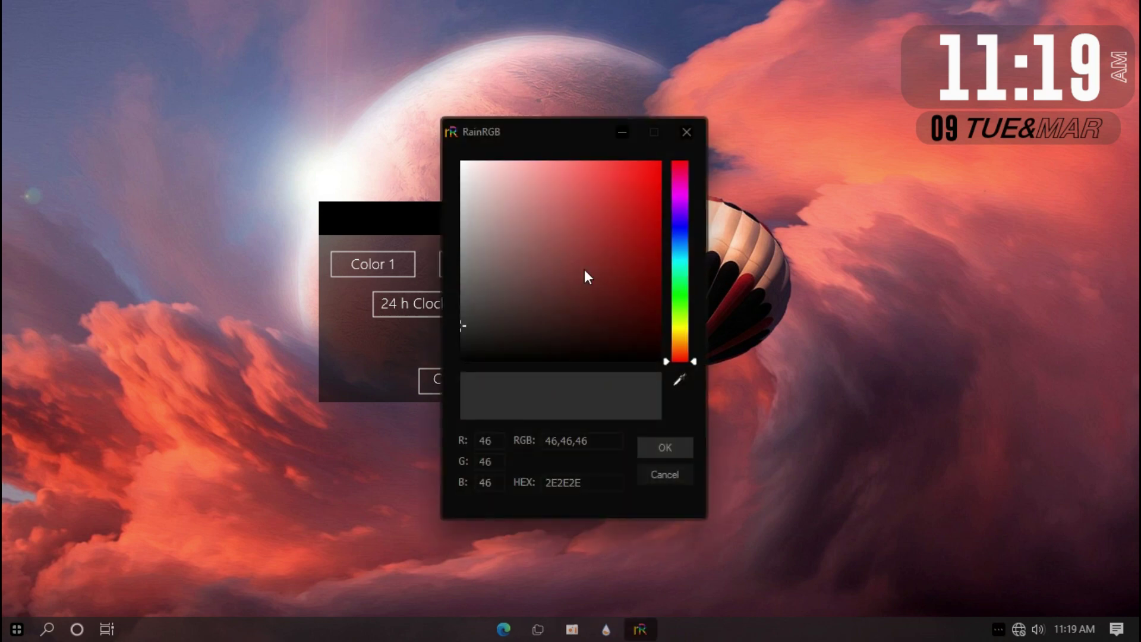
mouse_move(586, 274)
mouse_down()
mouse_move(532, 212)
mouse_move(441, 158)
mouse_up()
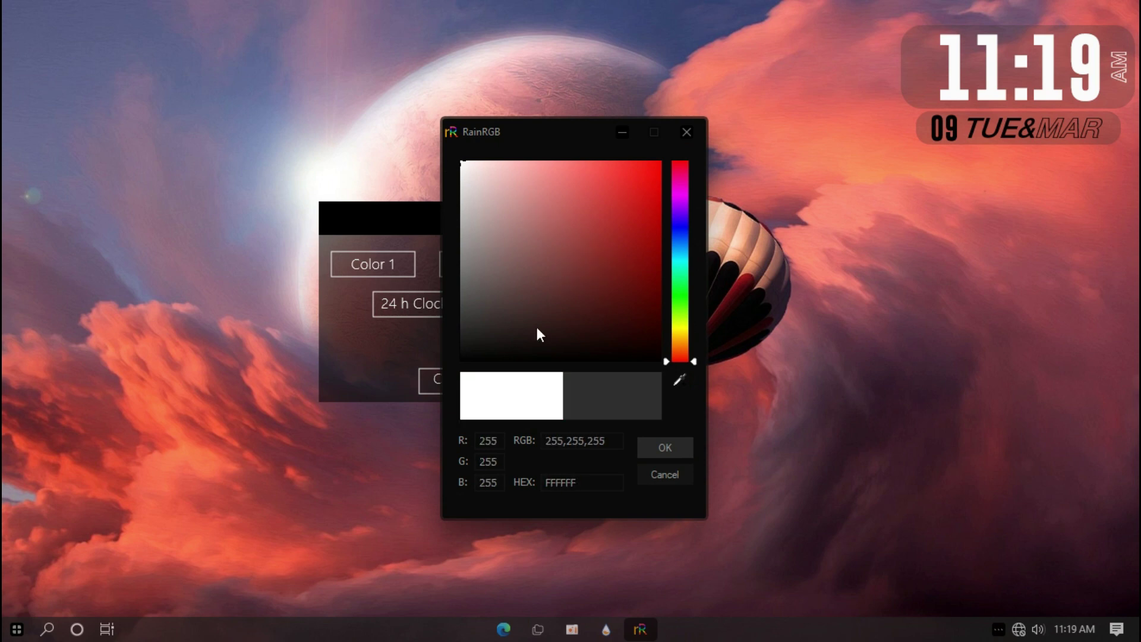
click(664, 447)
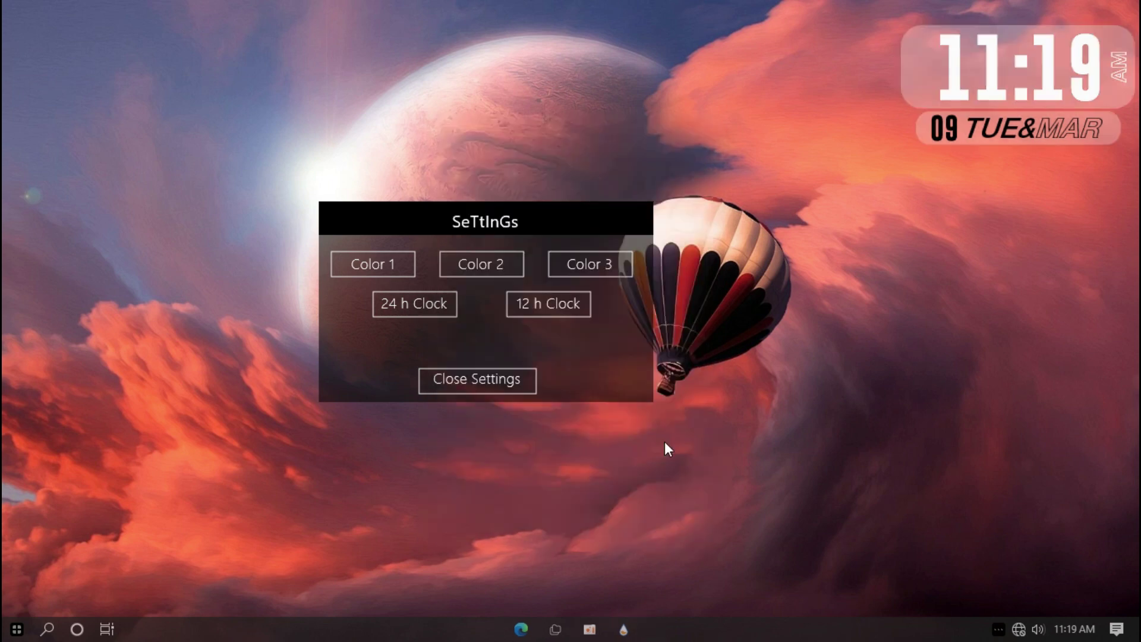
right_click(559, 379)
click(590, 564)
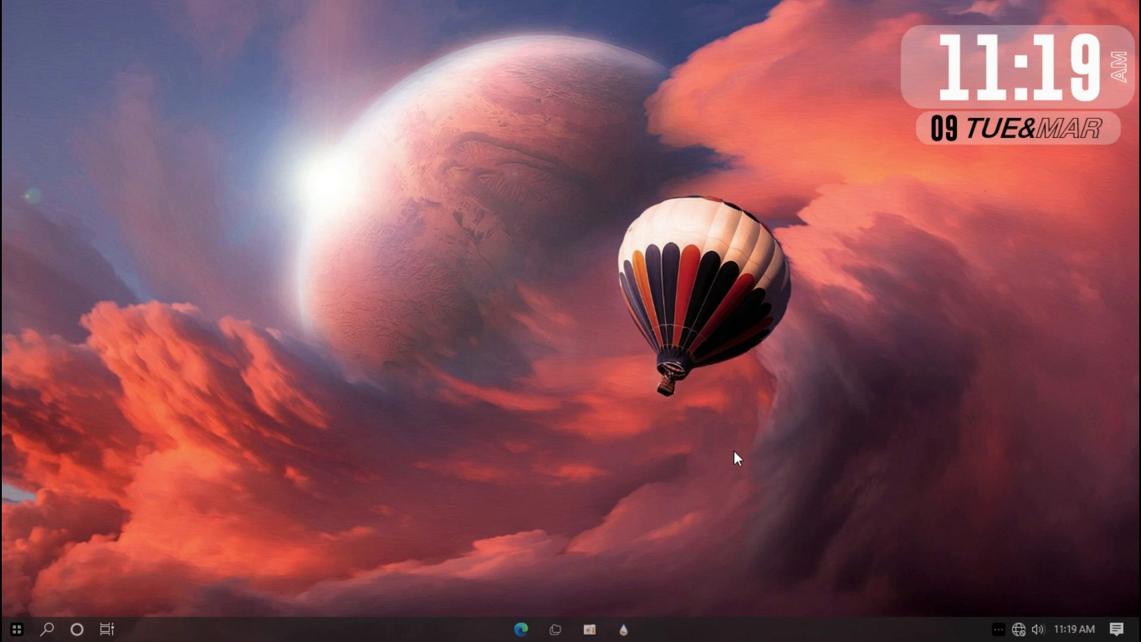
Step: Enable the Click through option for the Oclock clock widget
right_click(938, 66)
mouse_move(985, 145)
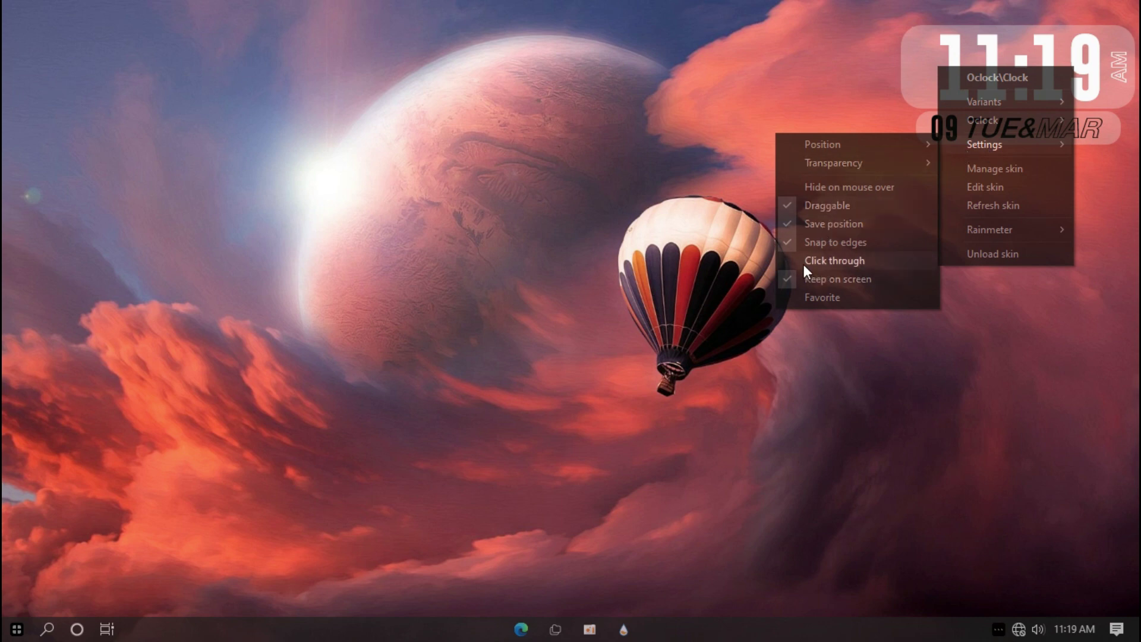
click(831, 261)
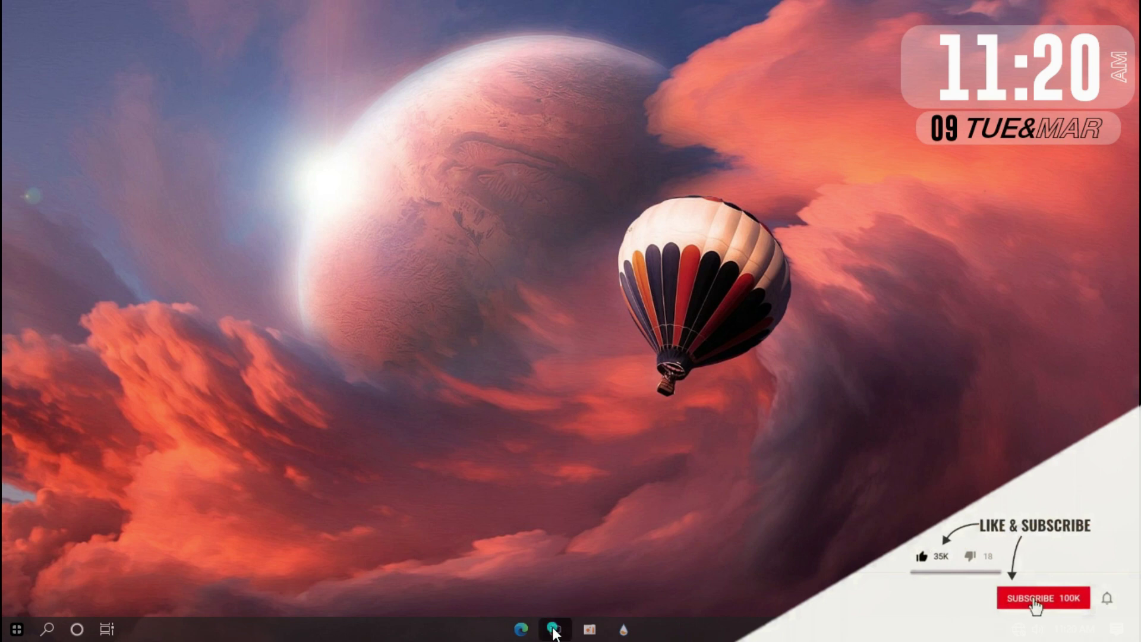
Step: Check the themed File Explorer by viewing Quick access, This PC and Local Disk (C:), both maximized and windowed, and close it
click(555, 631)
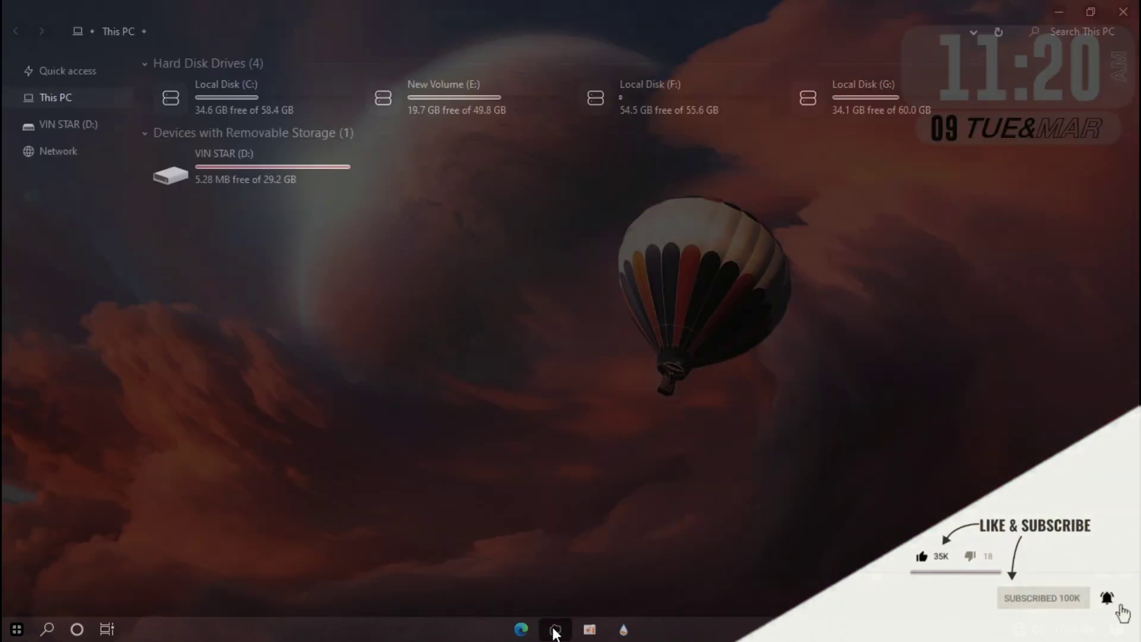
click(59, 70)
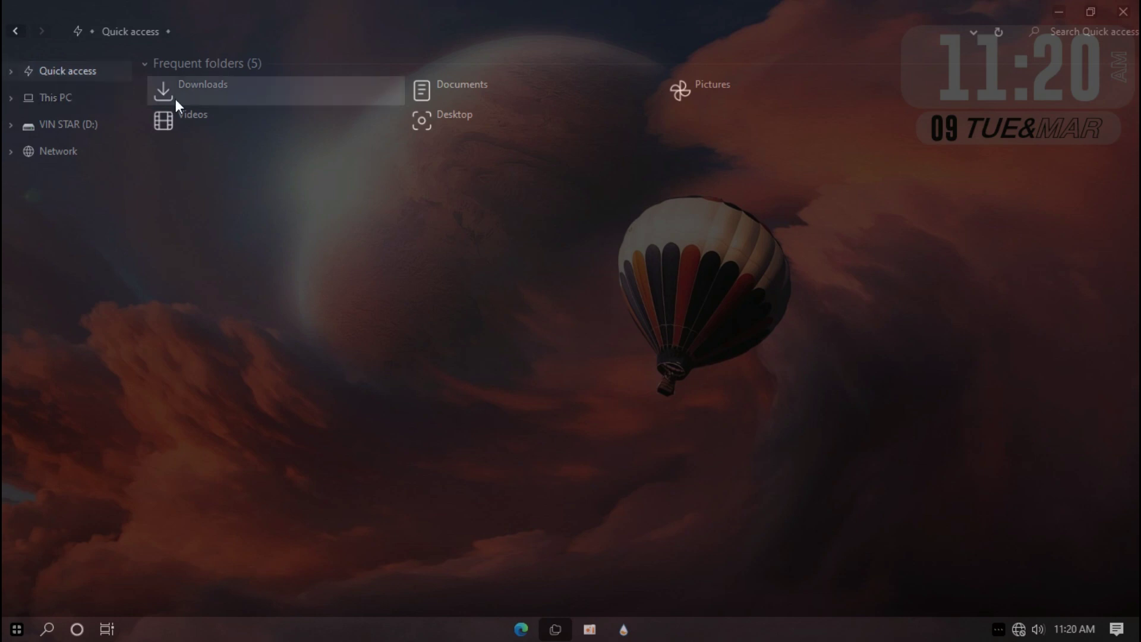
click(80, 94)
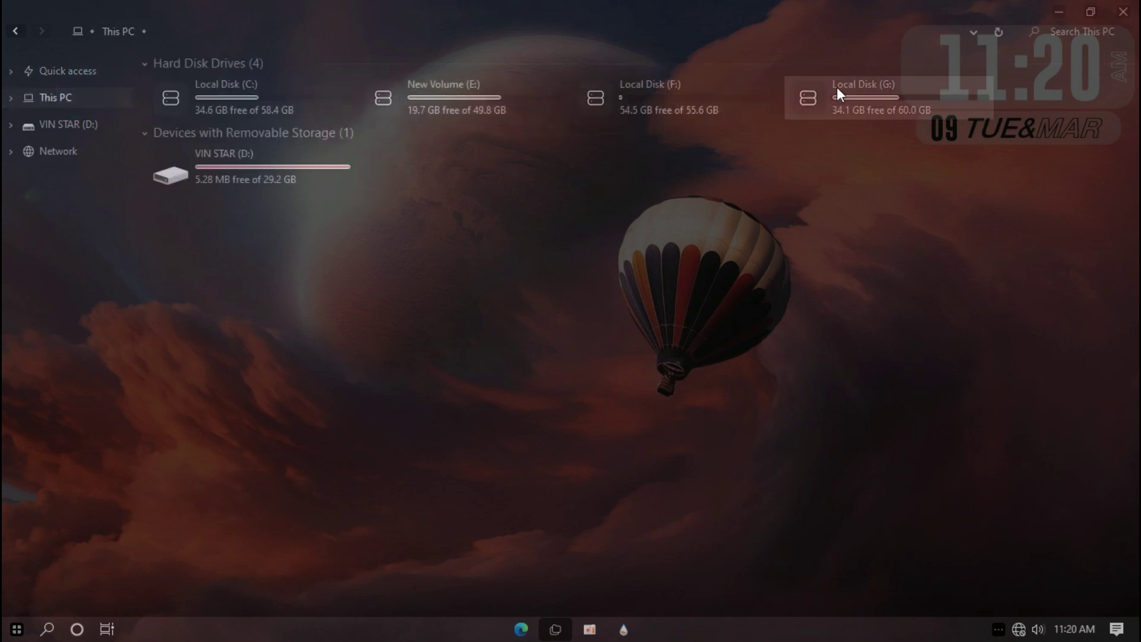
double_click(265, 99)
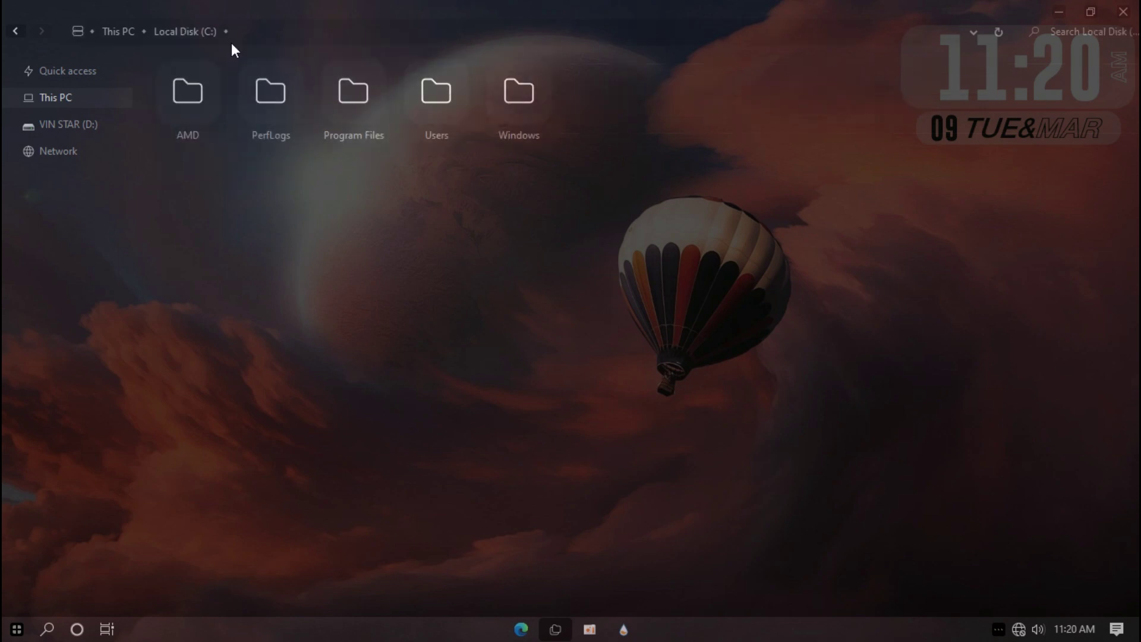
double_click(263, 6)
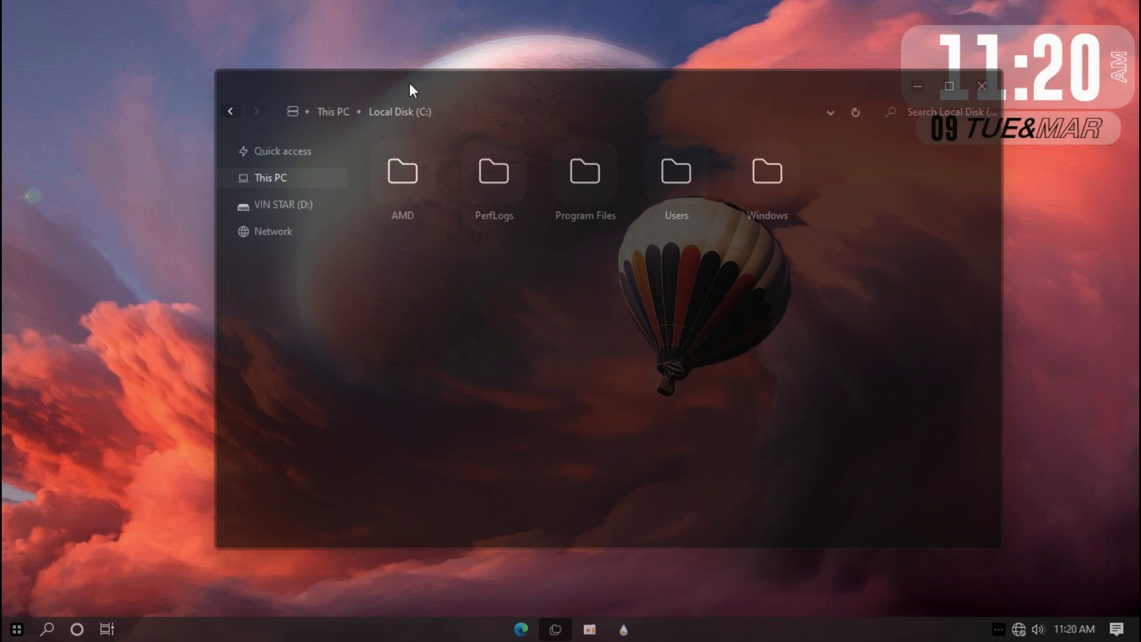
click(983, 86)
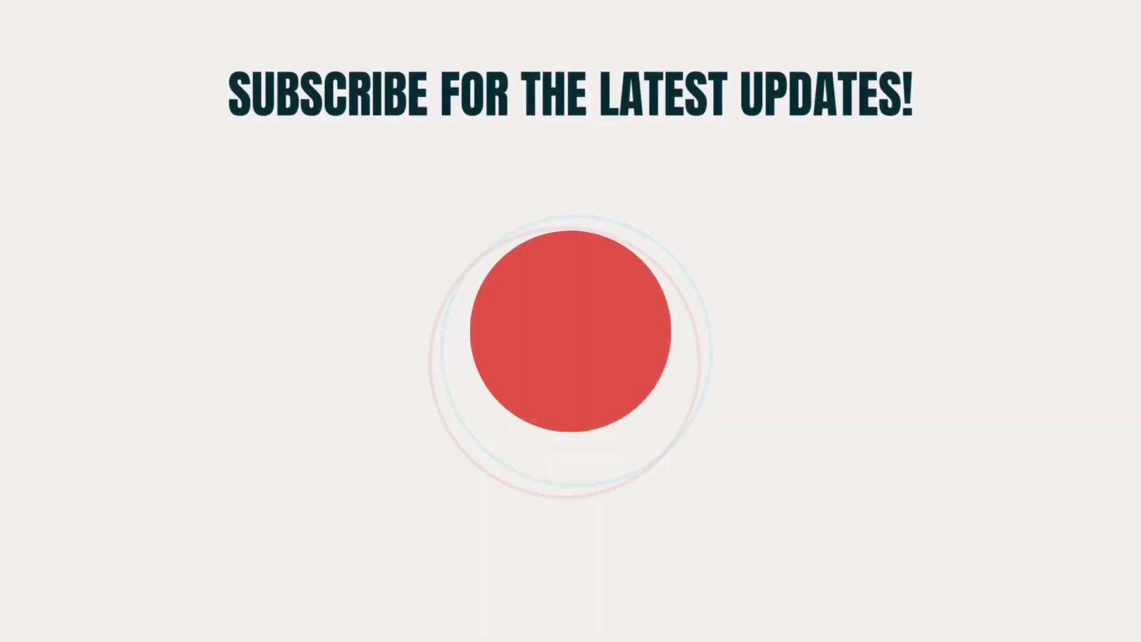